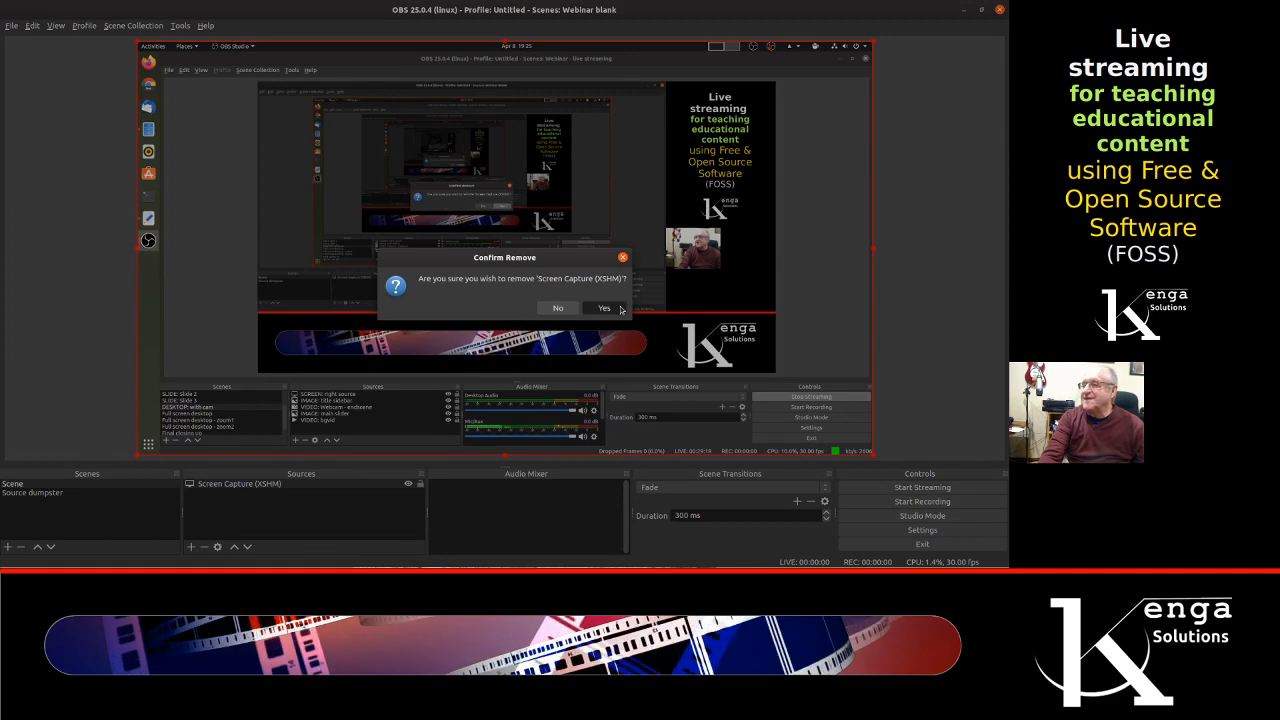
Step: Remove the Screen Capture (XSHM) source from the scene
click(603, 309)
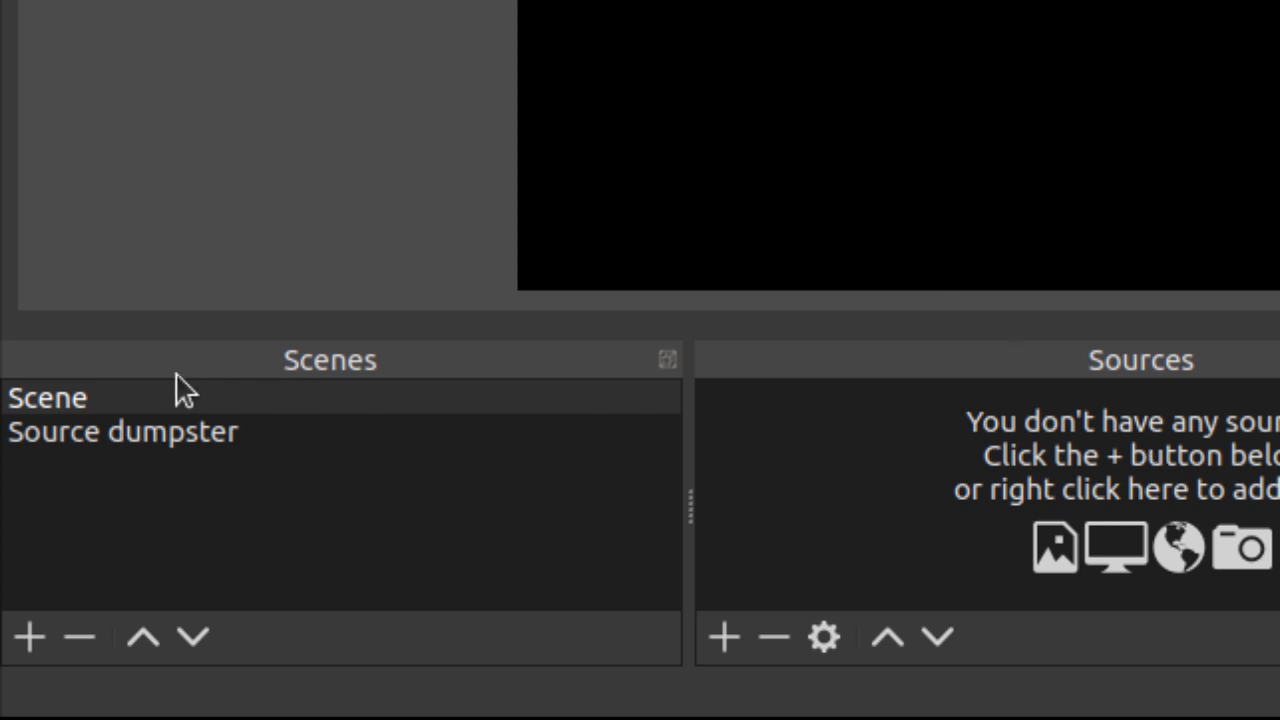
Step: Add a new scene and name it Introduction, correcting the spelling of its name
click(27, 640)
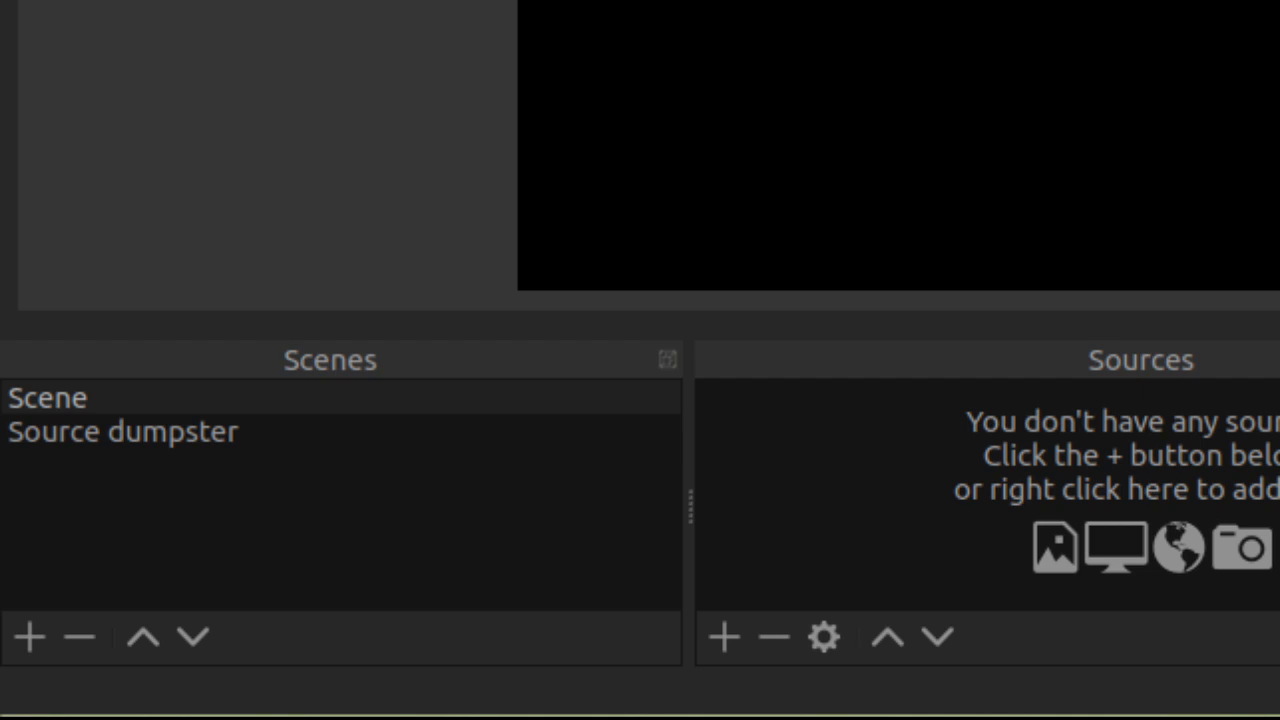
key(Return)
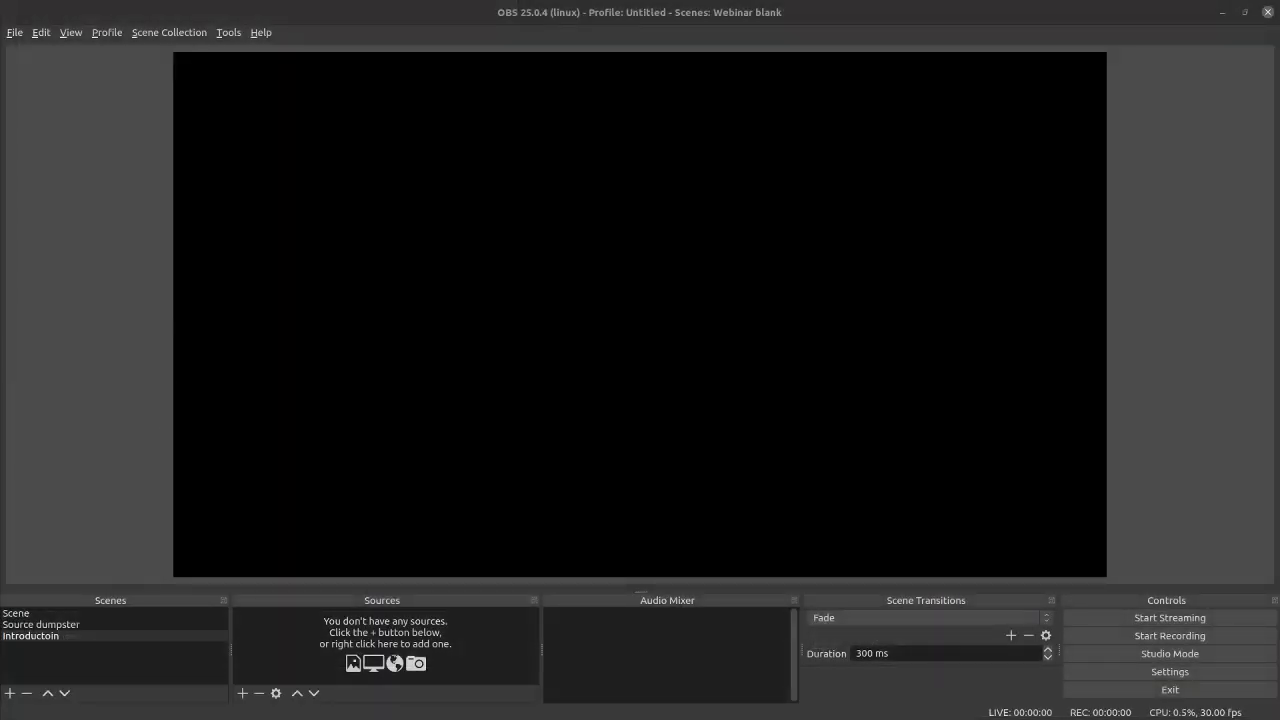
click(43, 637)
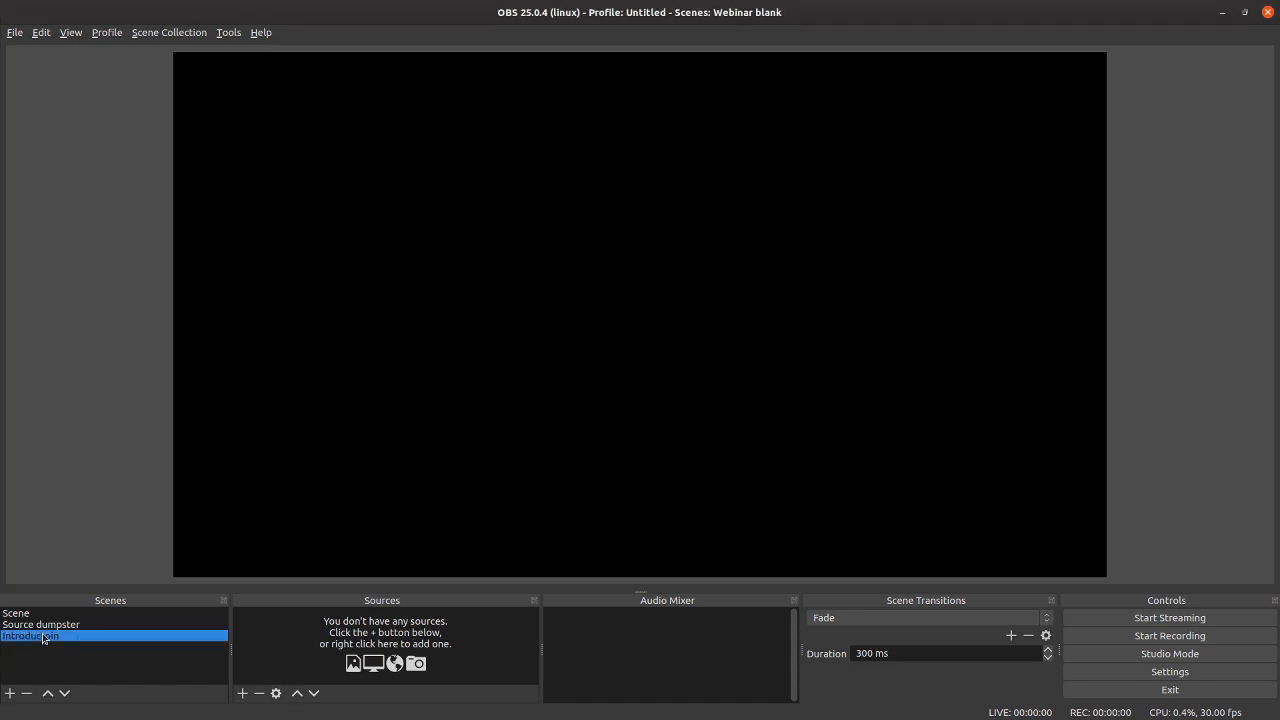
double_click(43, 637)
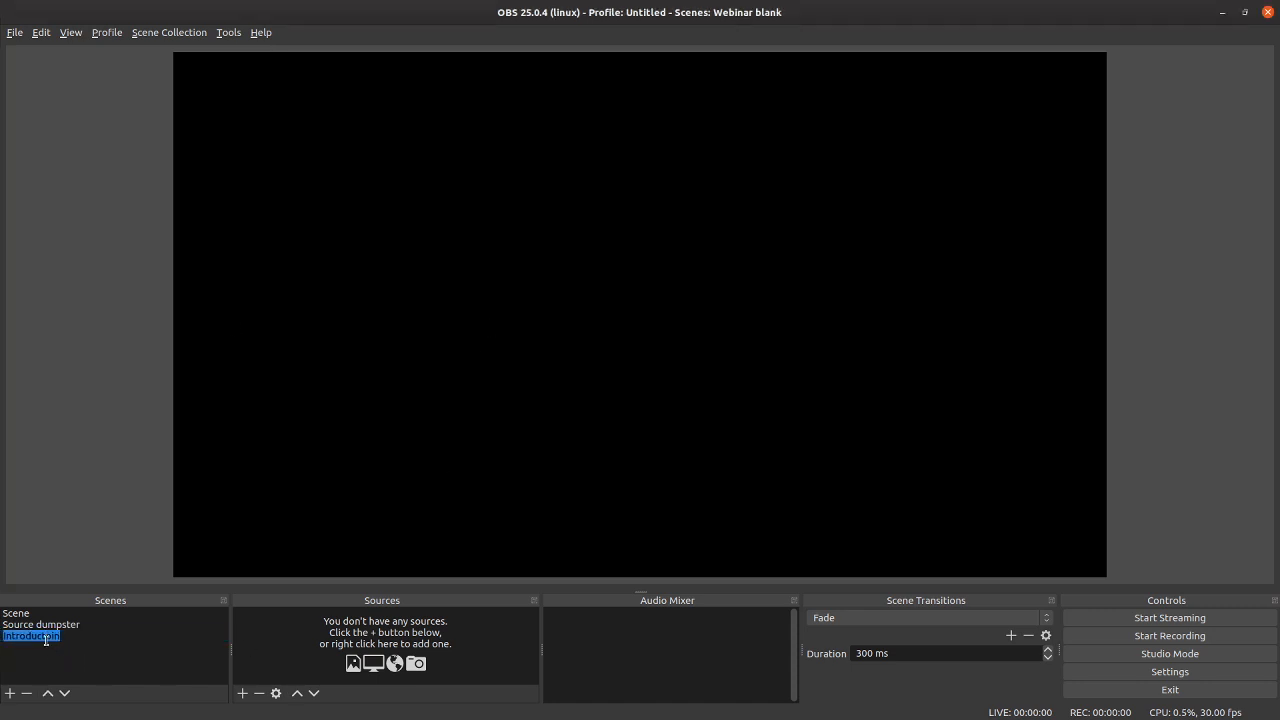
double_click(48, 637)
click(98, 672)
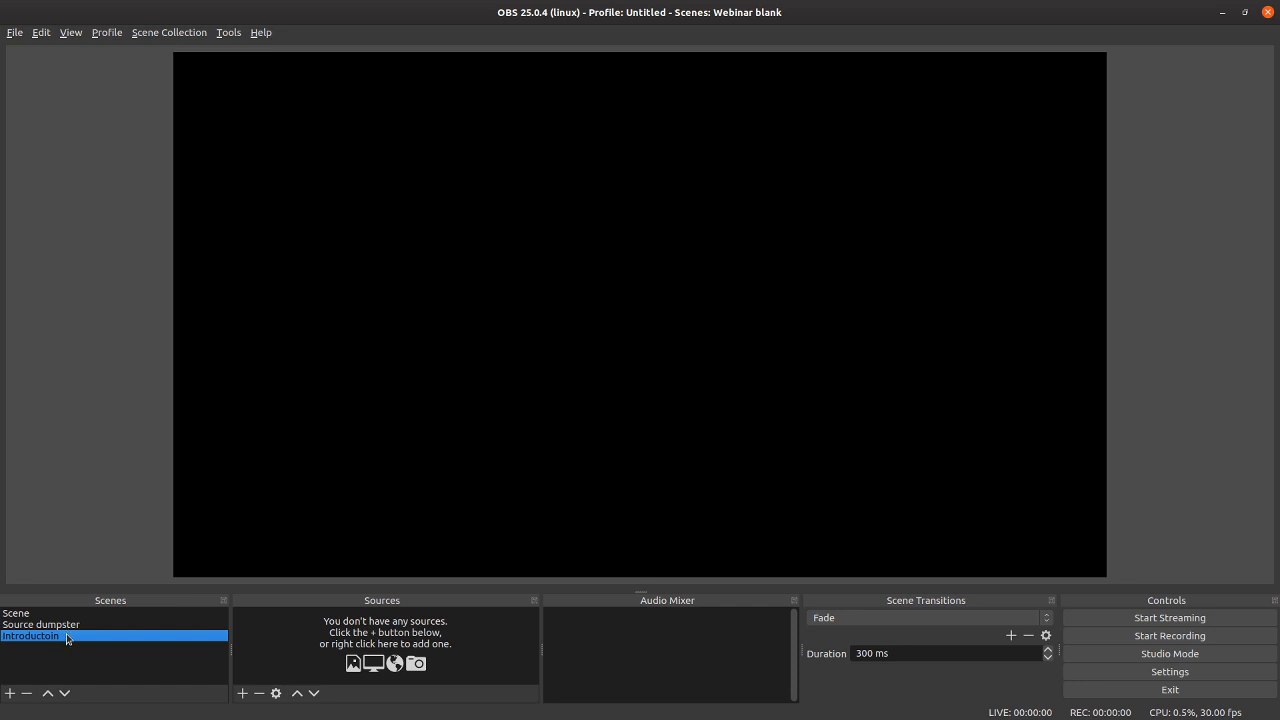
double_click(66, 636)
key(Home)
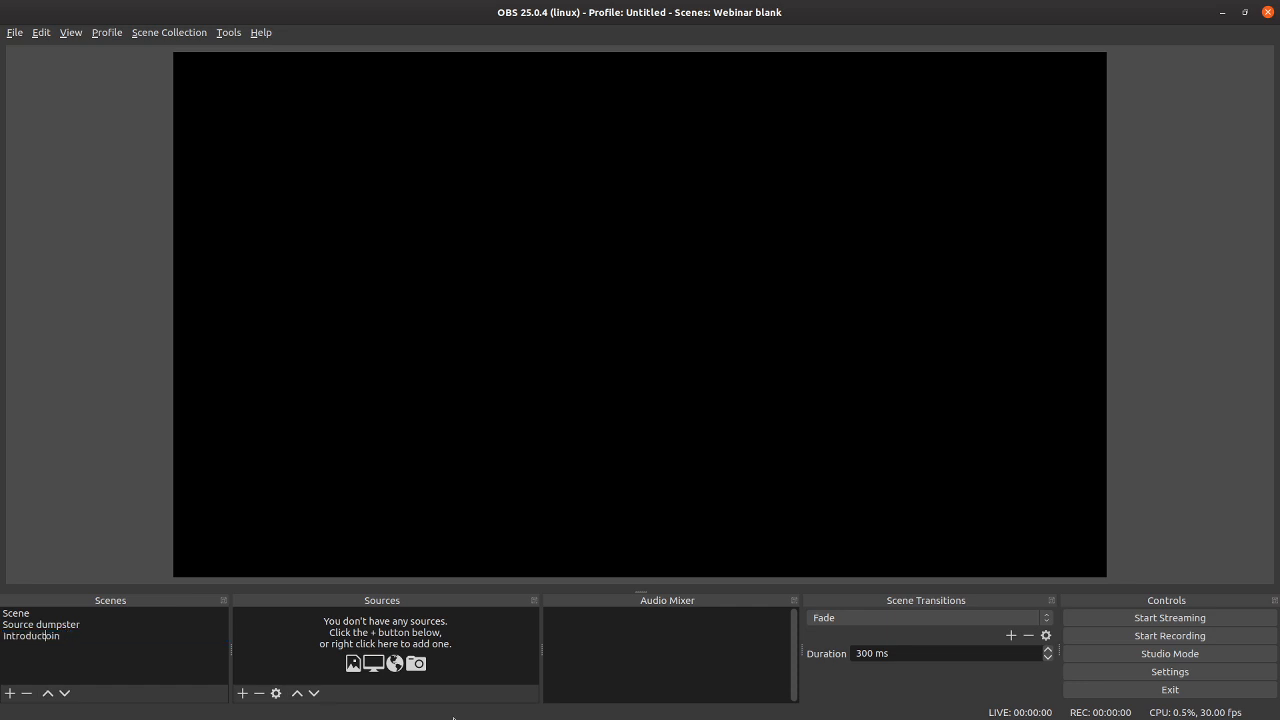
key(shift+Right)
text(io)
key(Return)
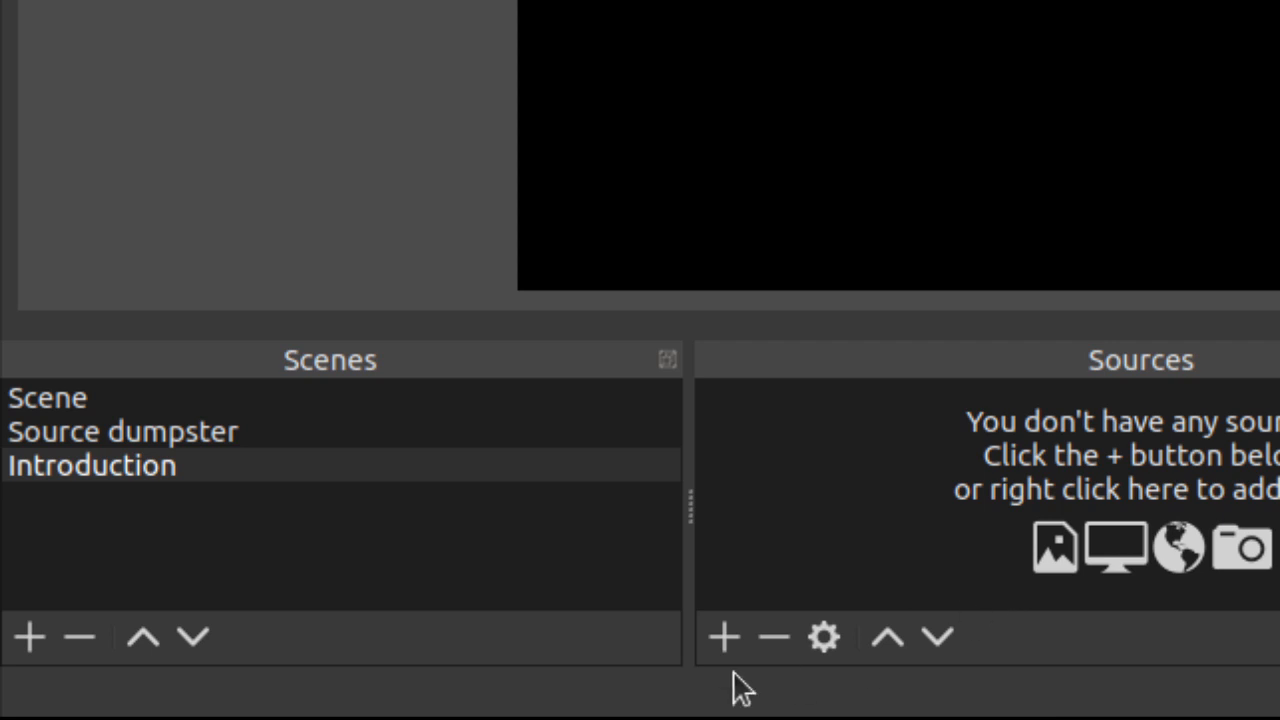
Step: Move the Introduction scene to the top of the scene order and delete the scene named Scene
click(143, 637)
click(143, 637)
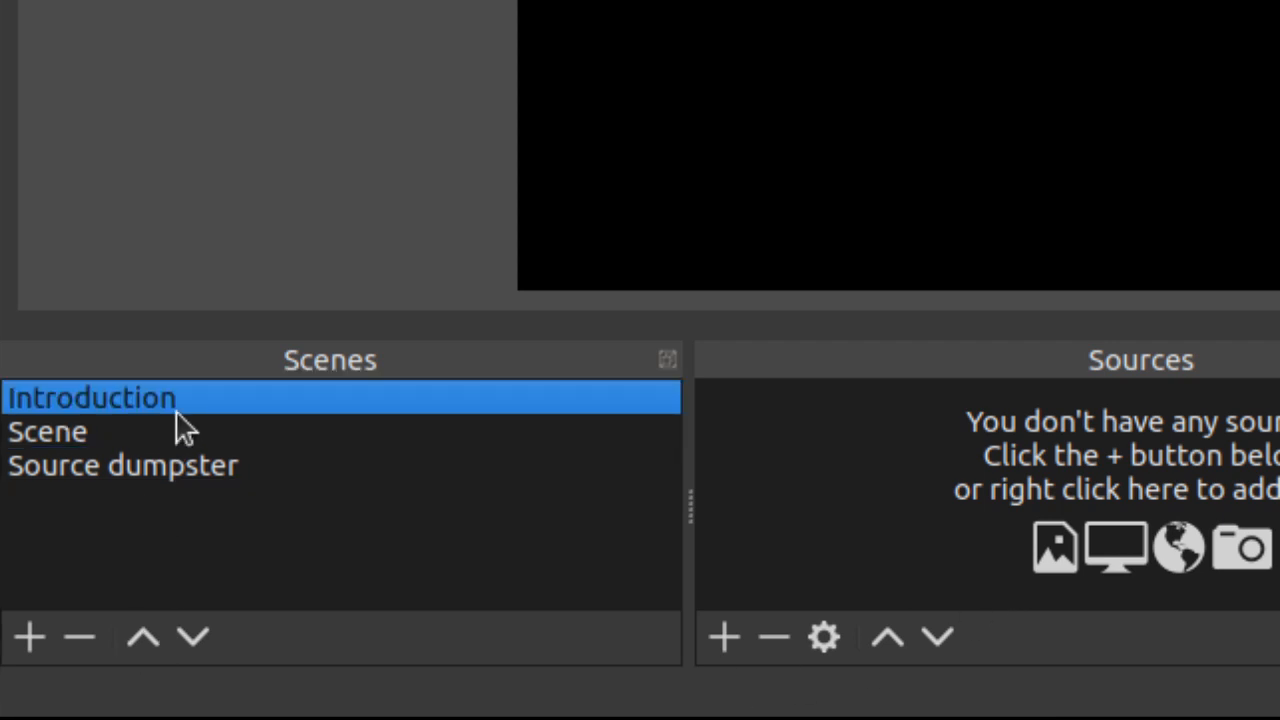
click(130, 431)
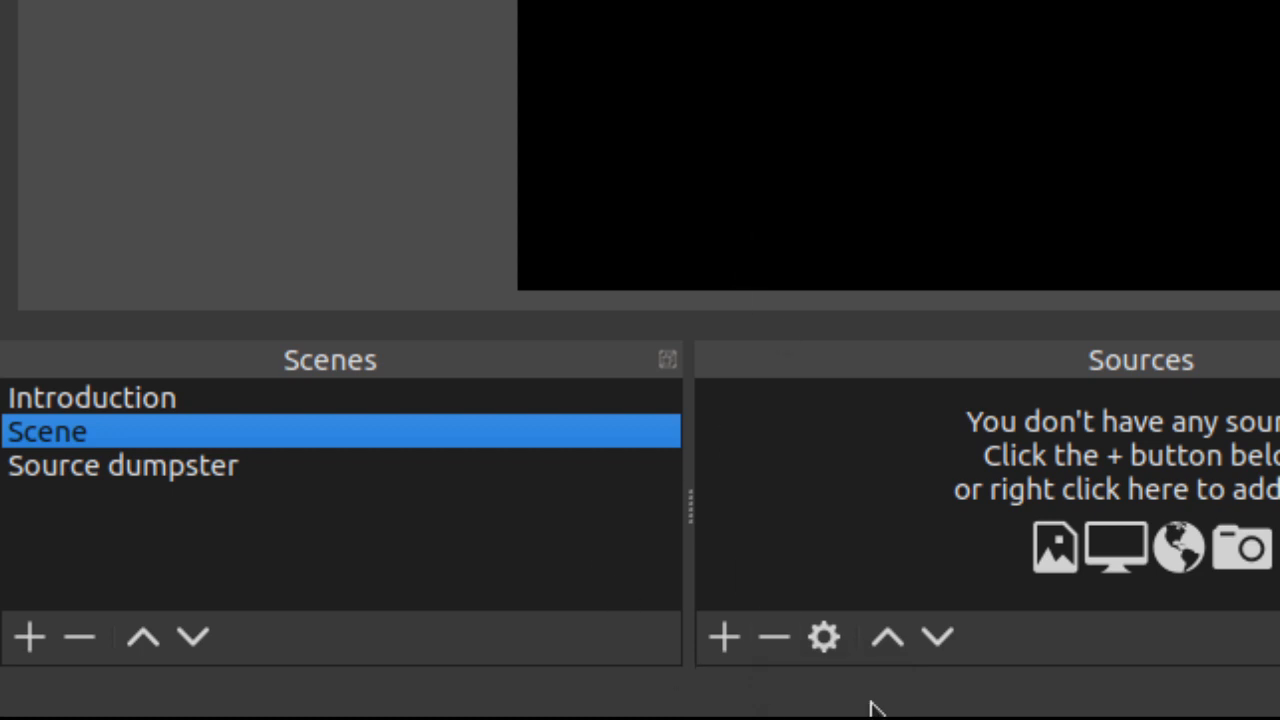
click(78, 636)
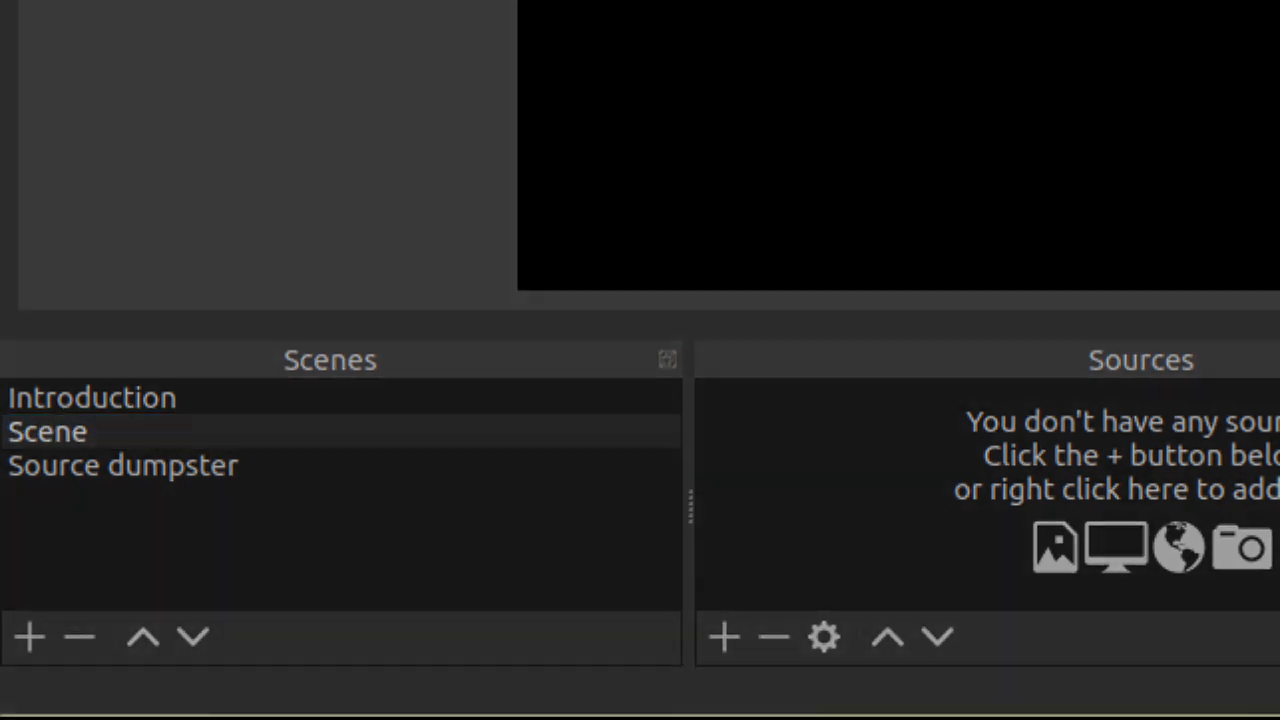
key(Return)
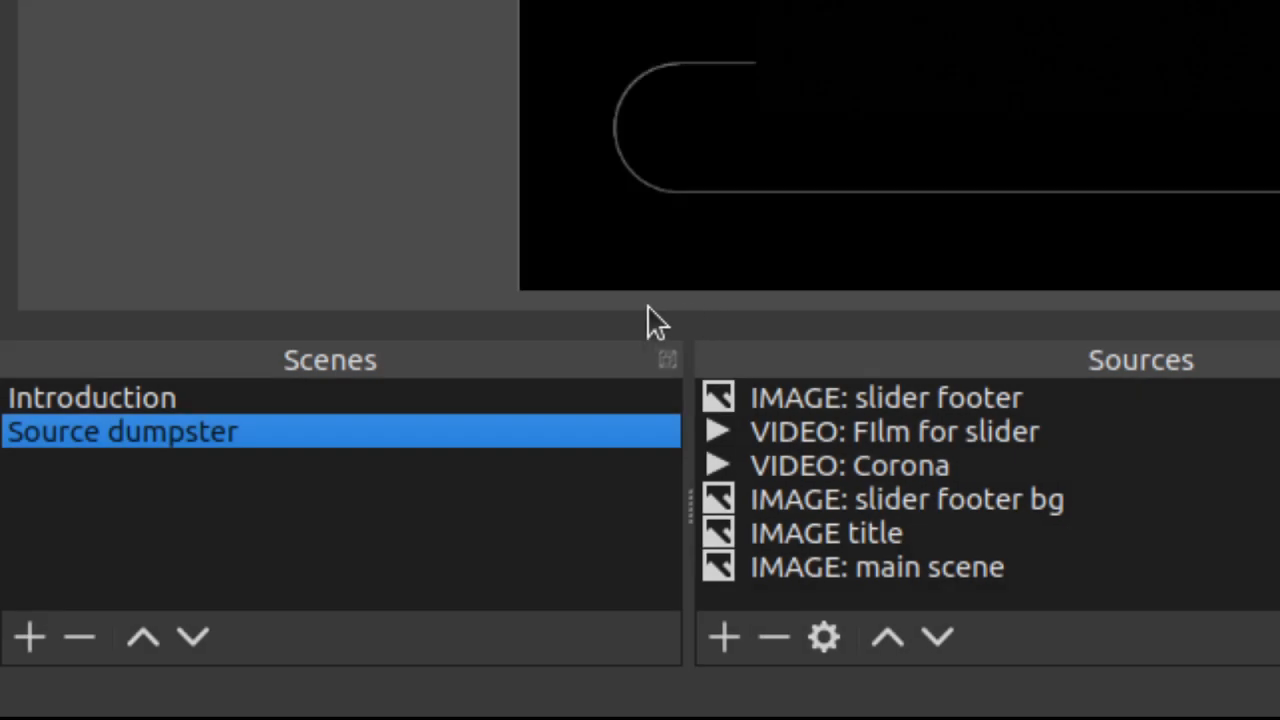
Step: Add an audio capture source named "AUDIO: Samson mics" to the Introduction scene
click(156, 398)
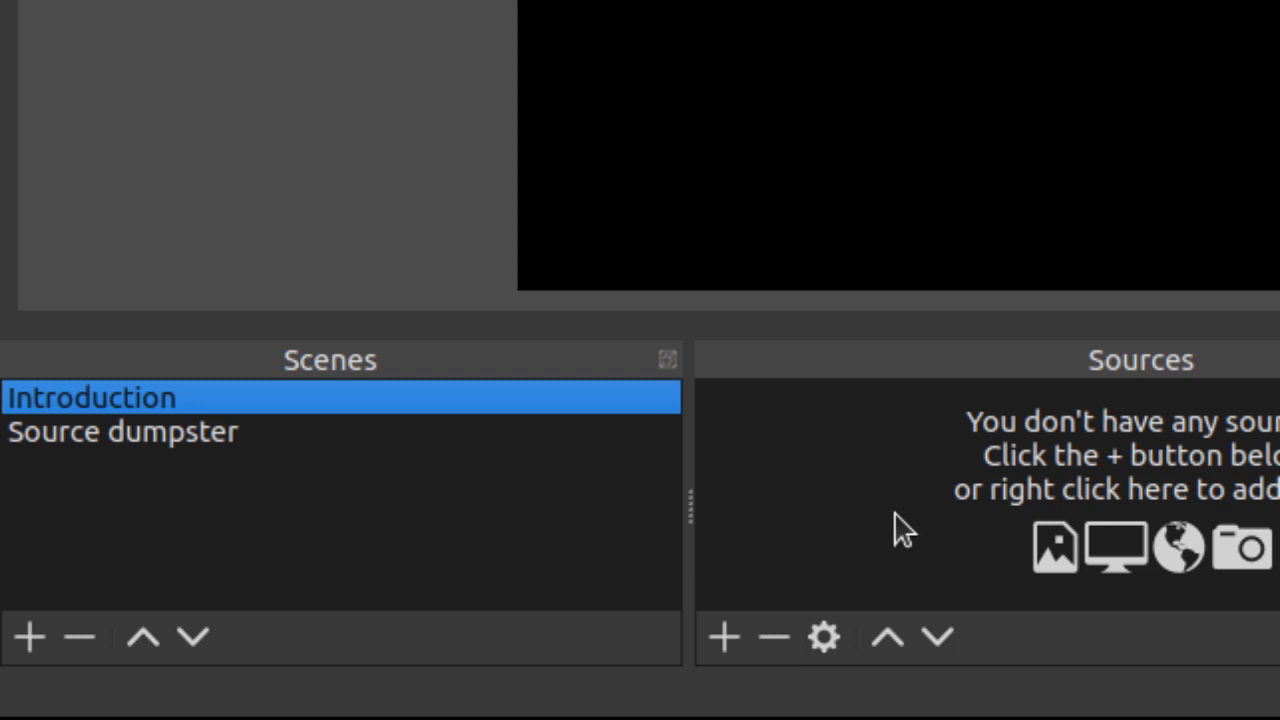
click(720, 640)
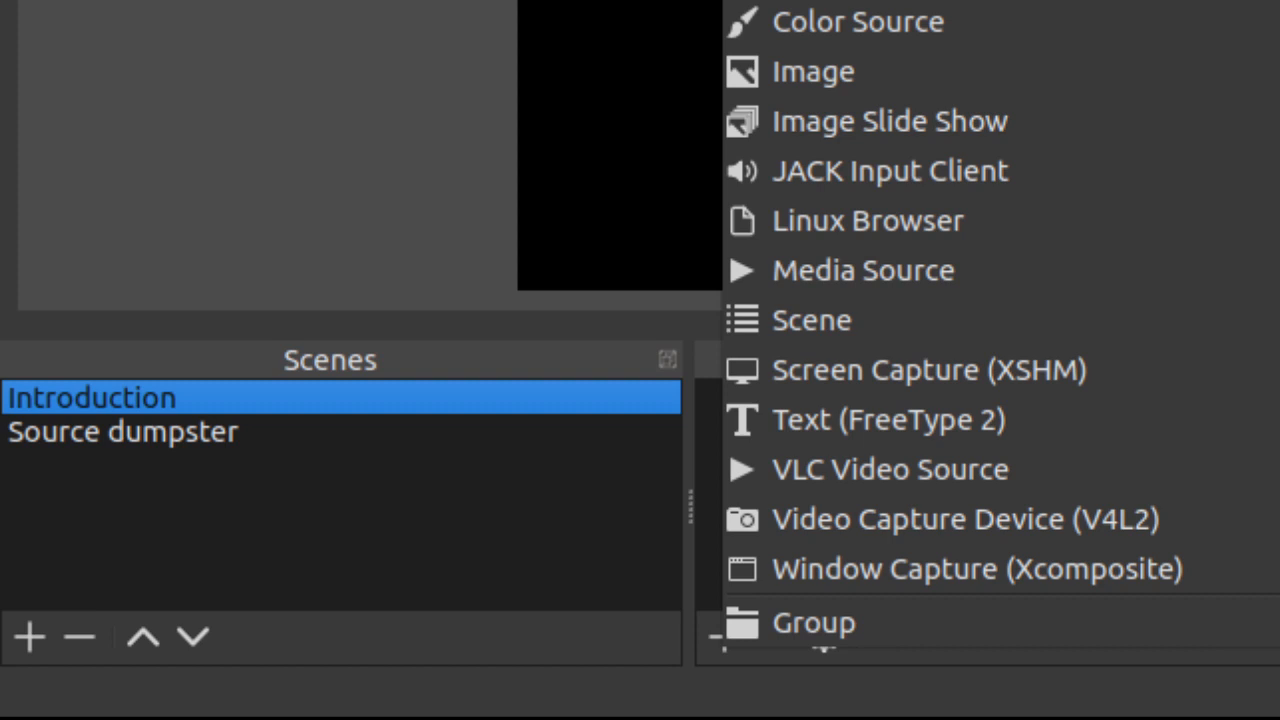
click(860, 2)
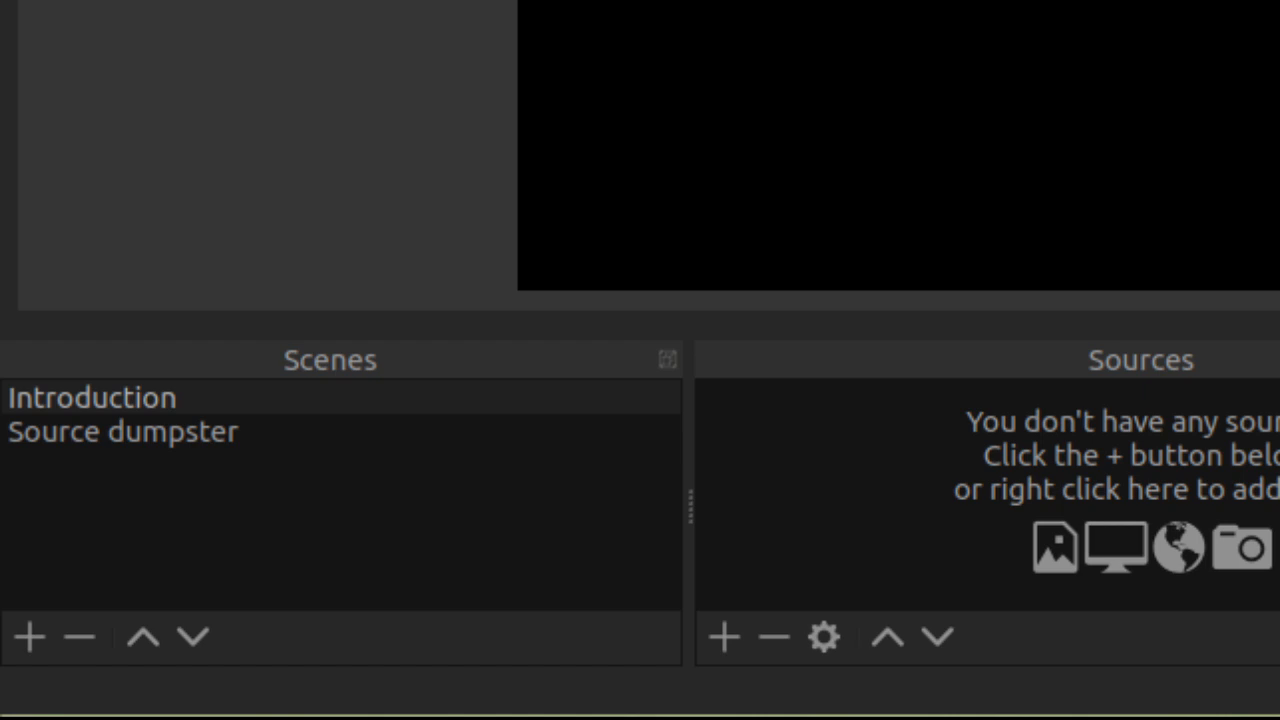
key(Return)
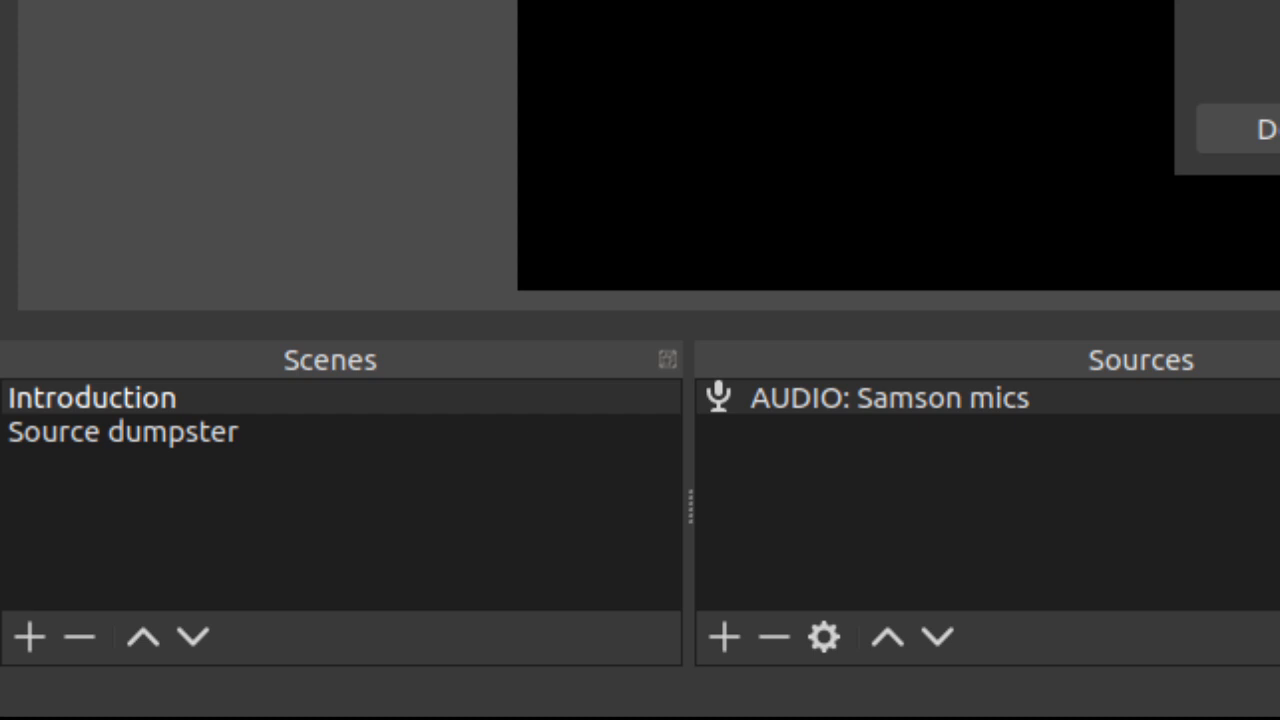
key(Return)
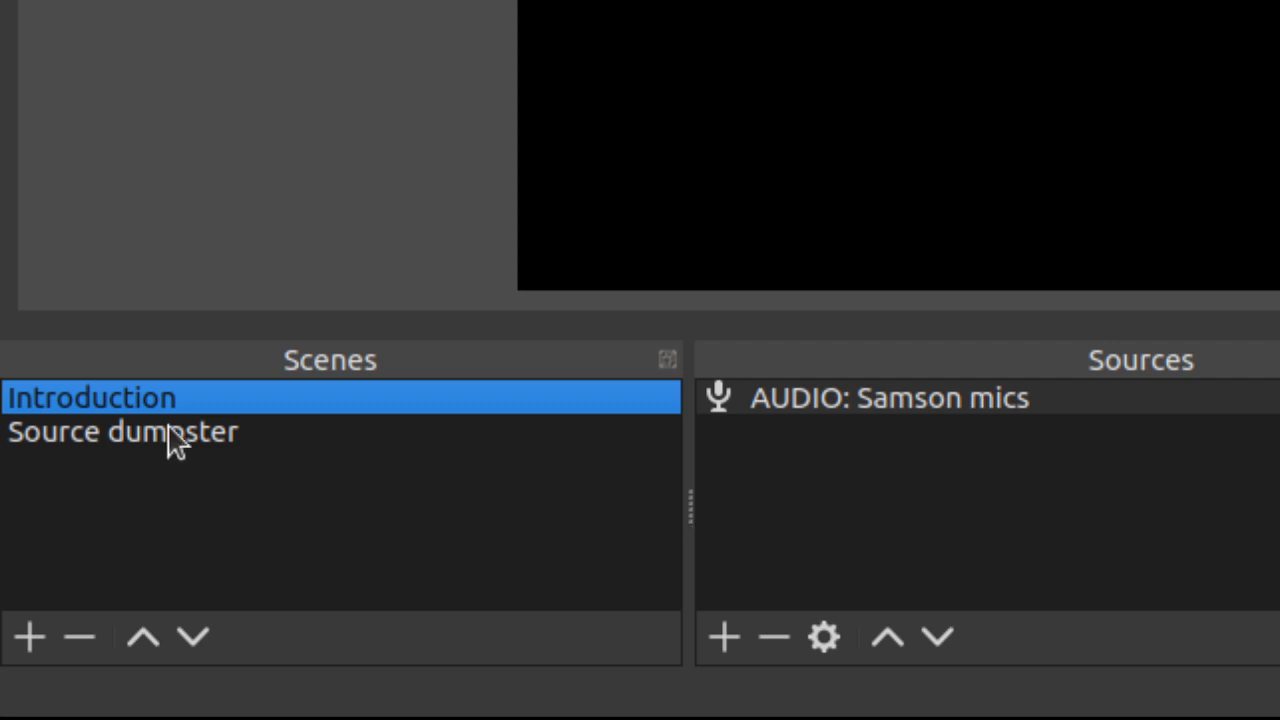
Step: Review the sources stored in the Source dumpster scene and return to the Introduction scene
click(714, 638)
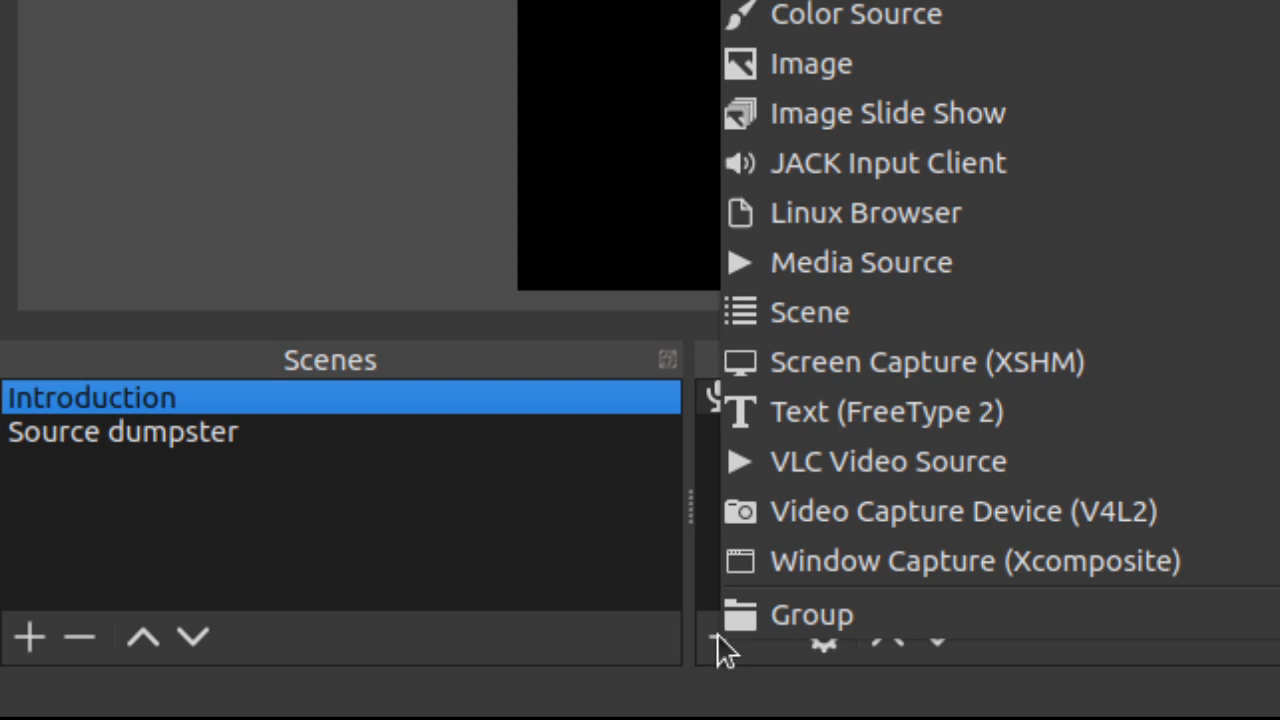
key(Escape)
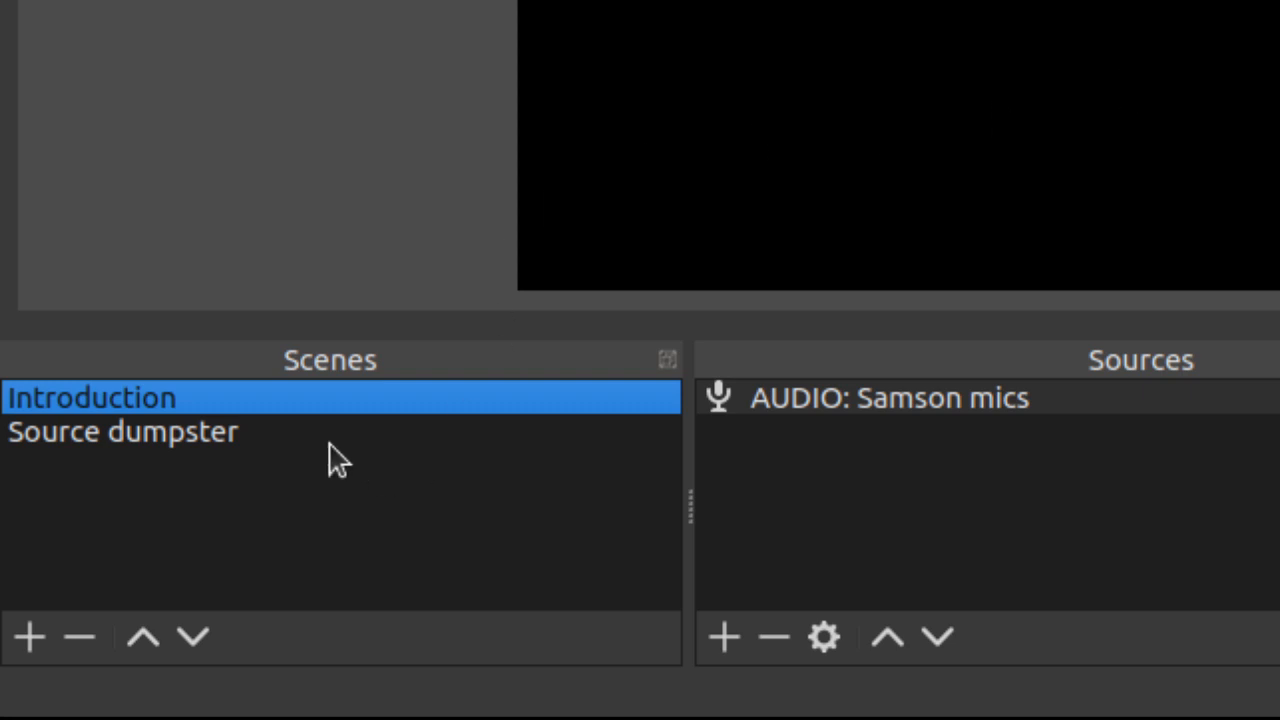
click(135, 438)
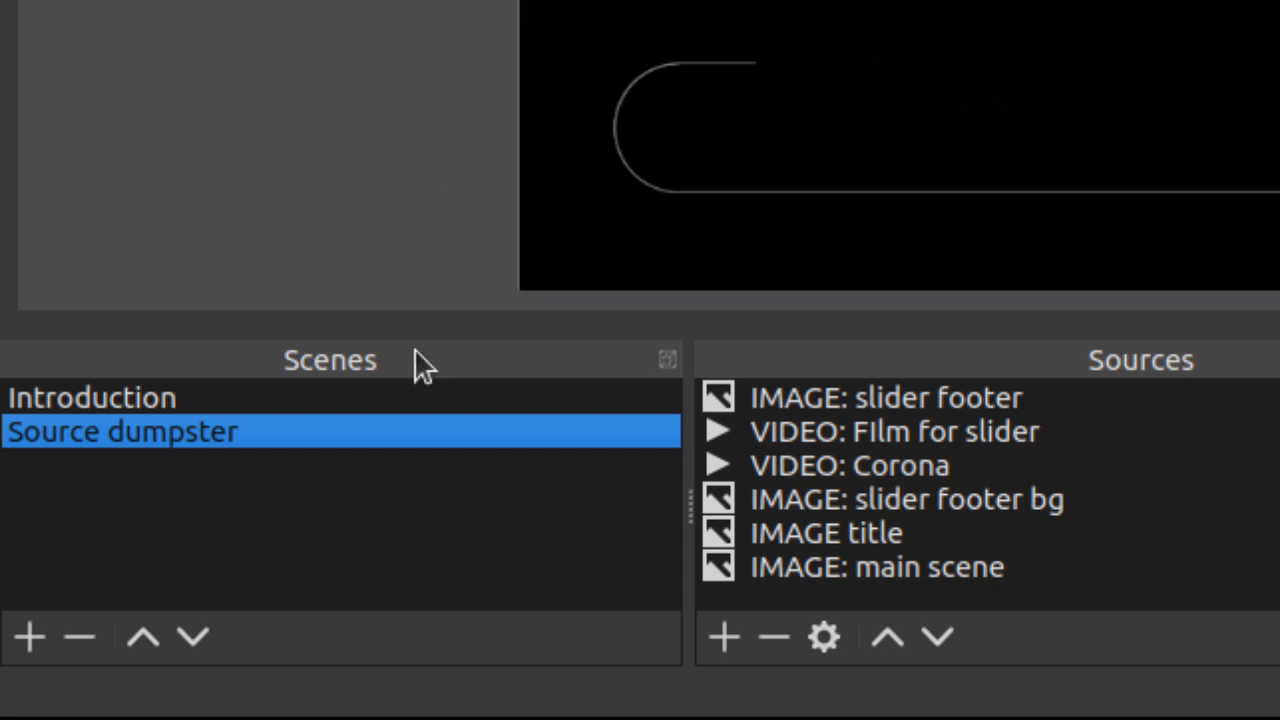
click(104, 400)
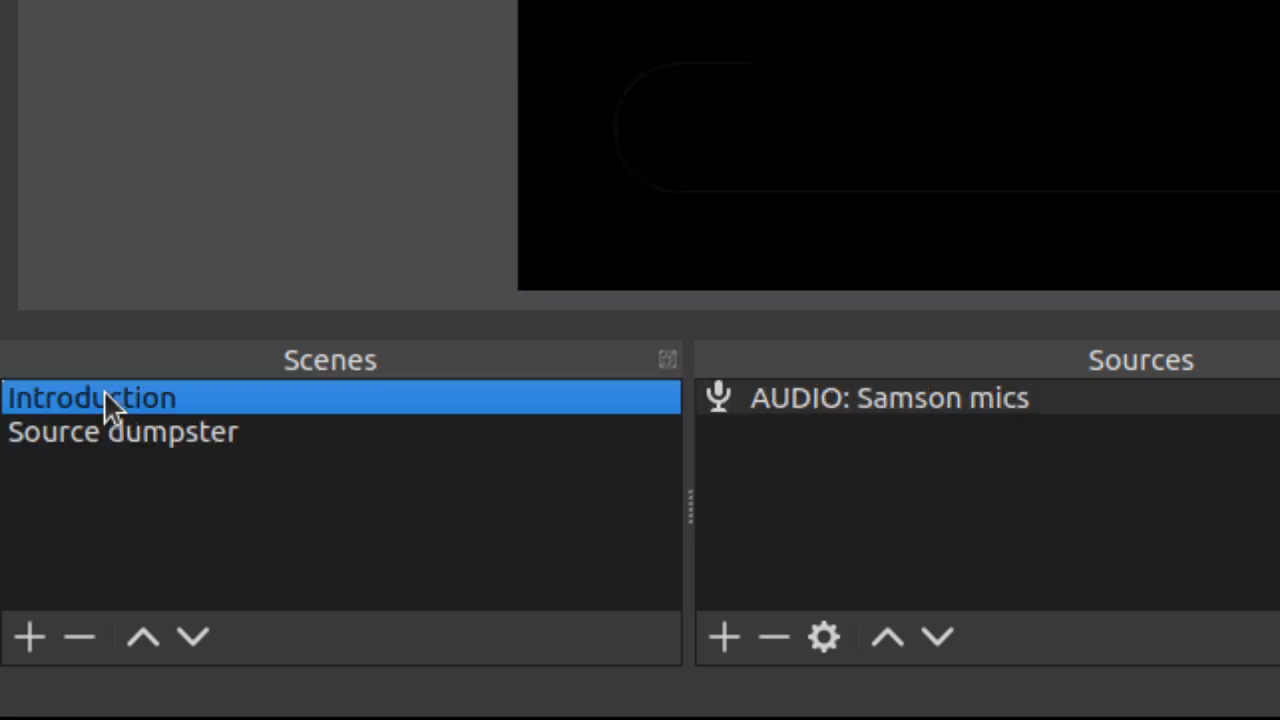
Step: Add the existing image source "IMAGE: main scene" to the Introduction scene, keeping it visible
click(713, 631)
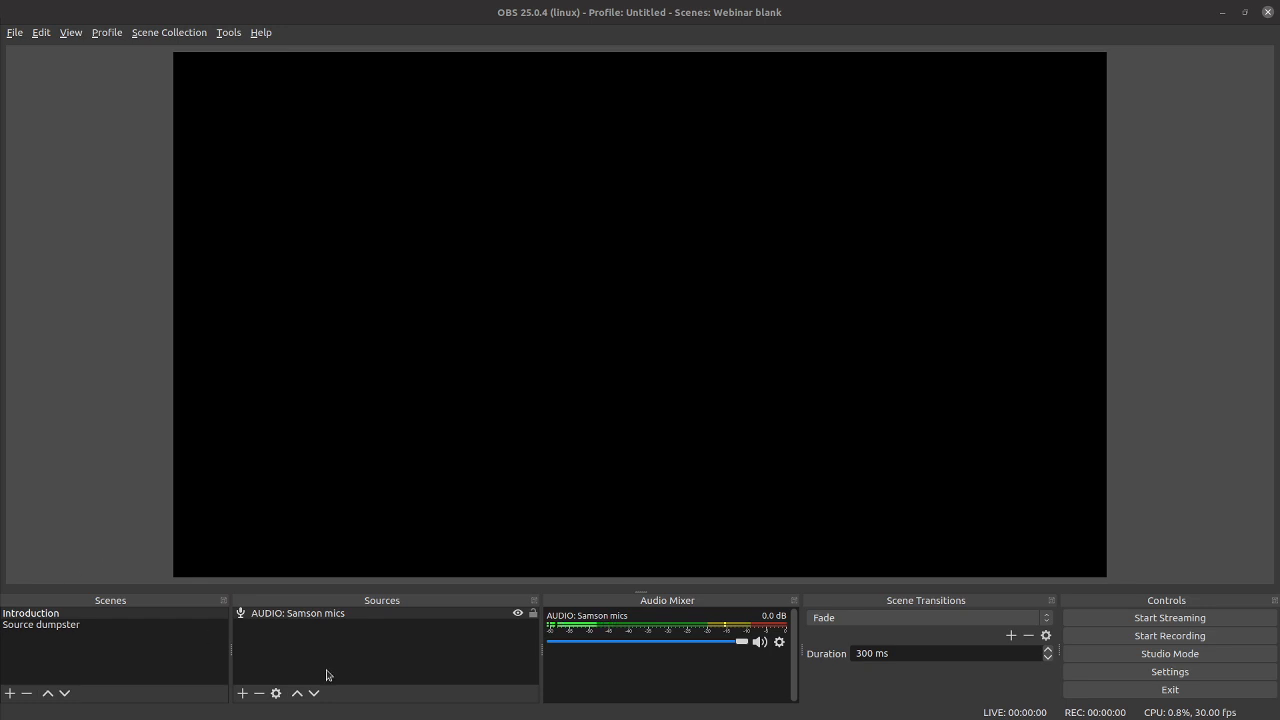
click(242, 694)
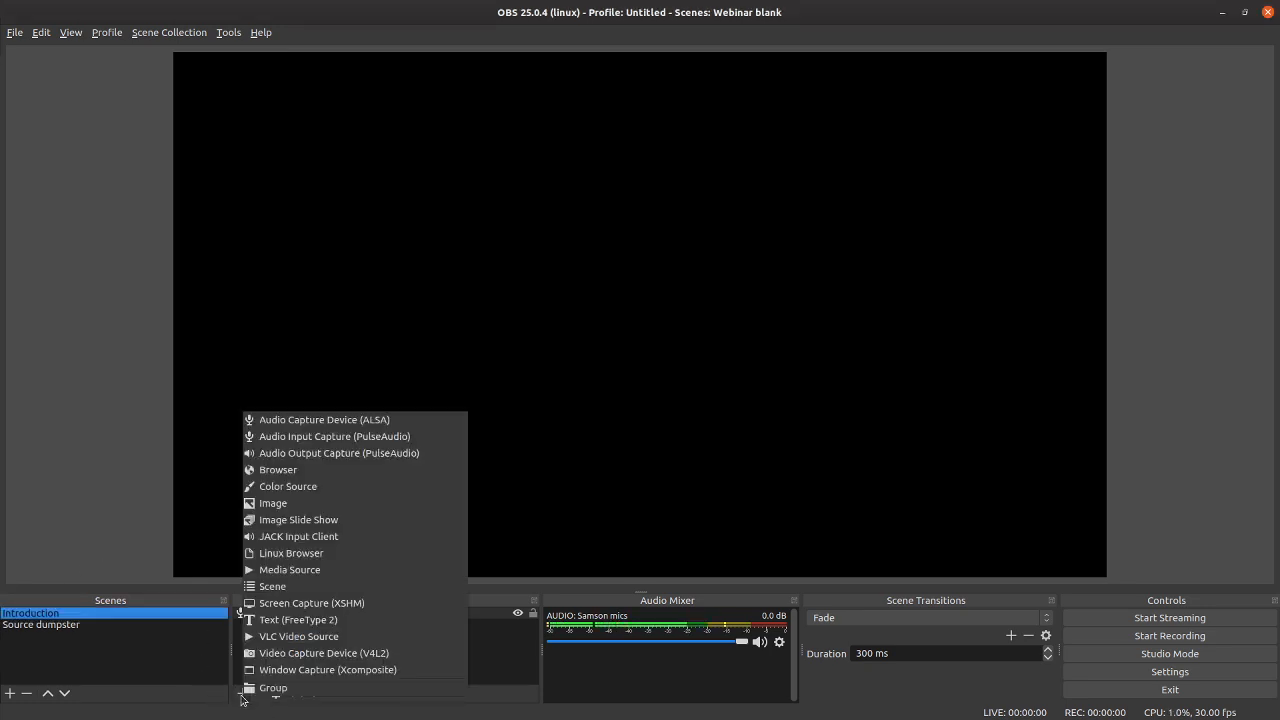
click(282, 503)
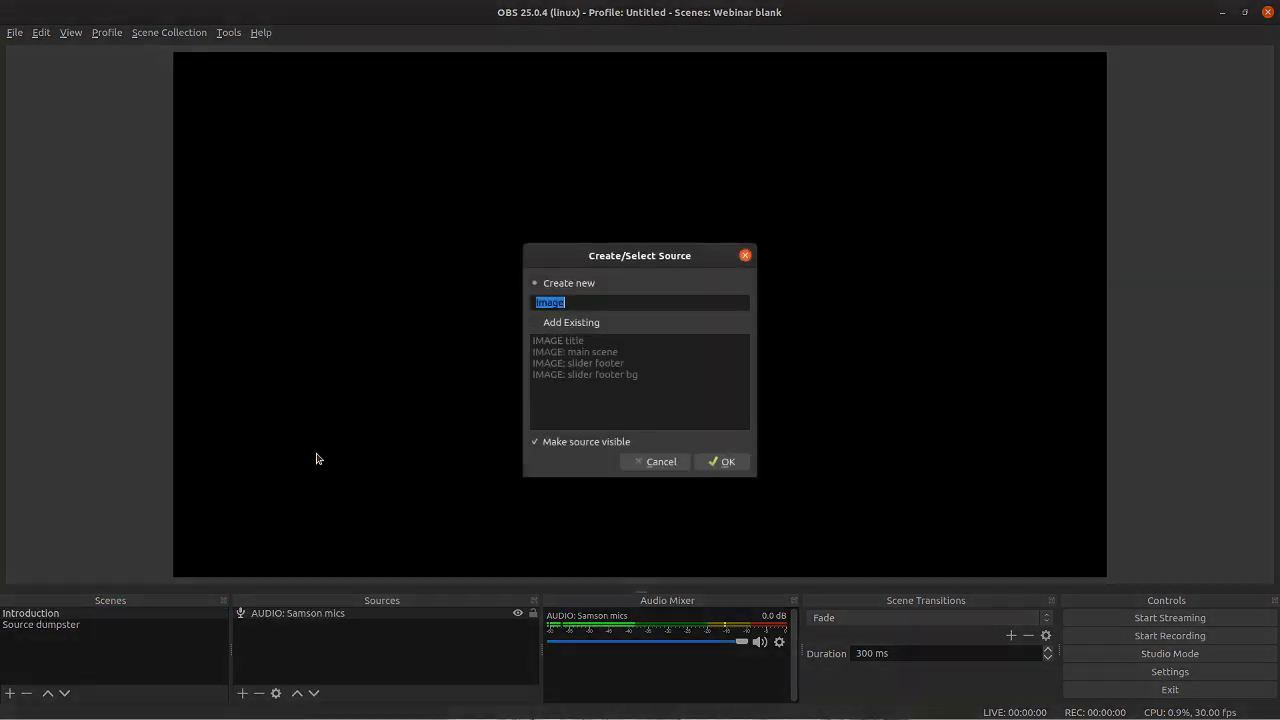
click(533, 323)
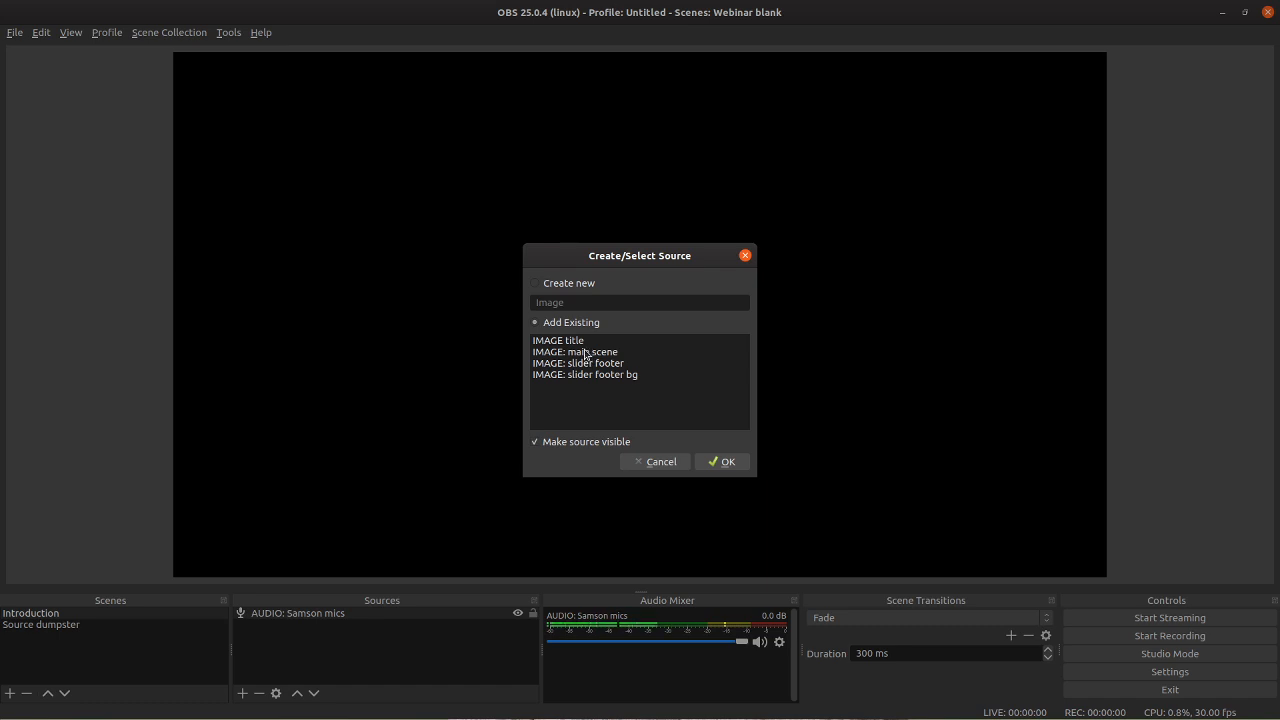
click(586, 355)
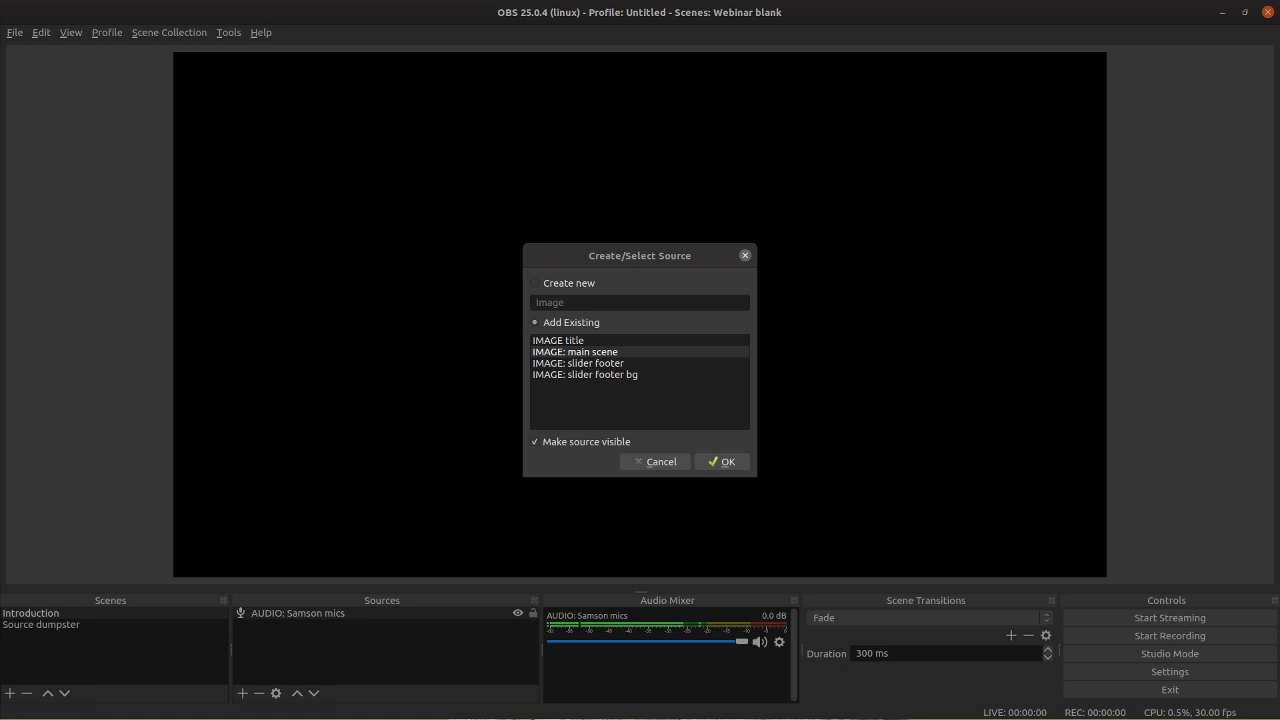
click(577, 358)
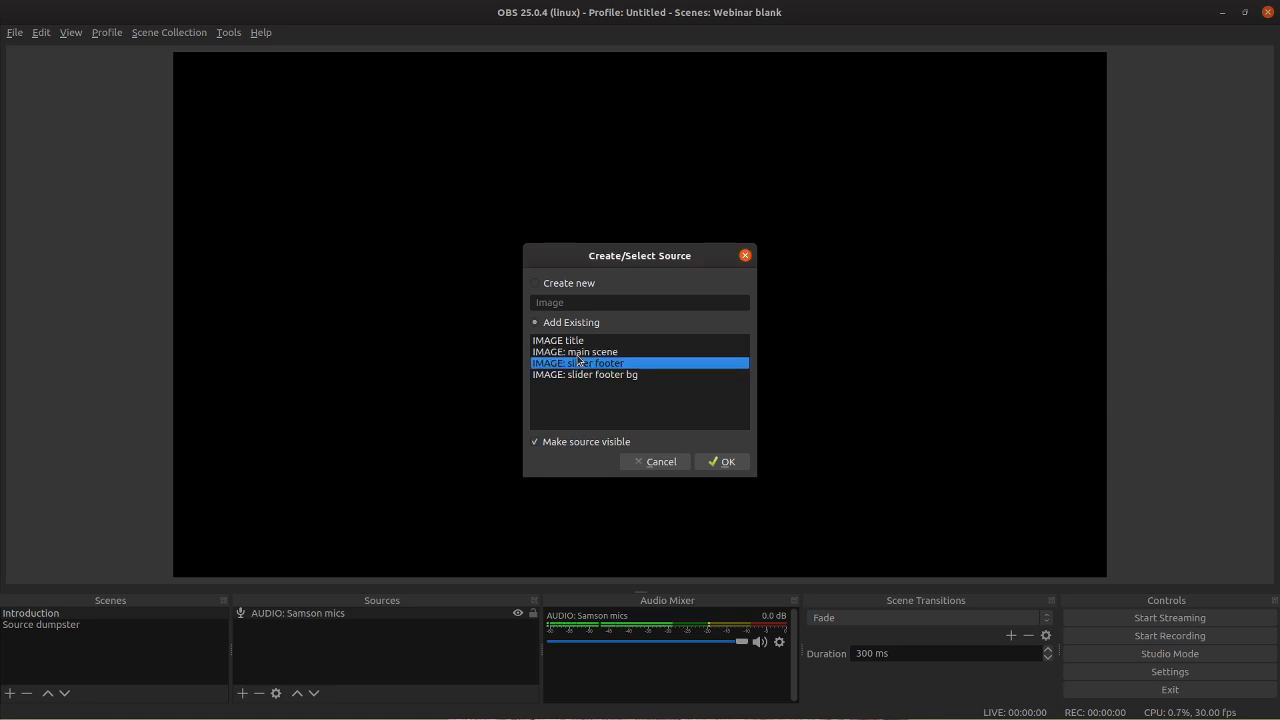
click(705, 462)
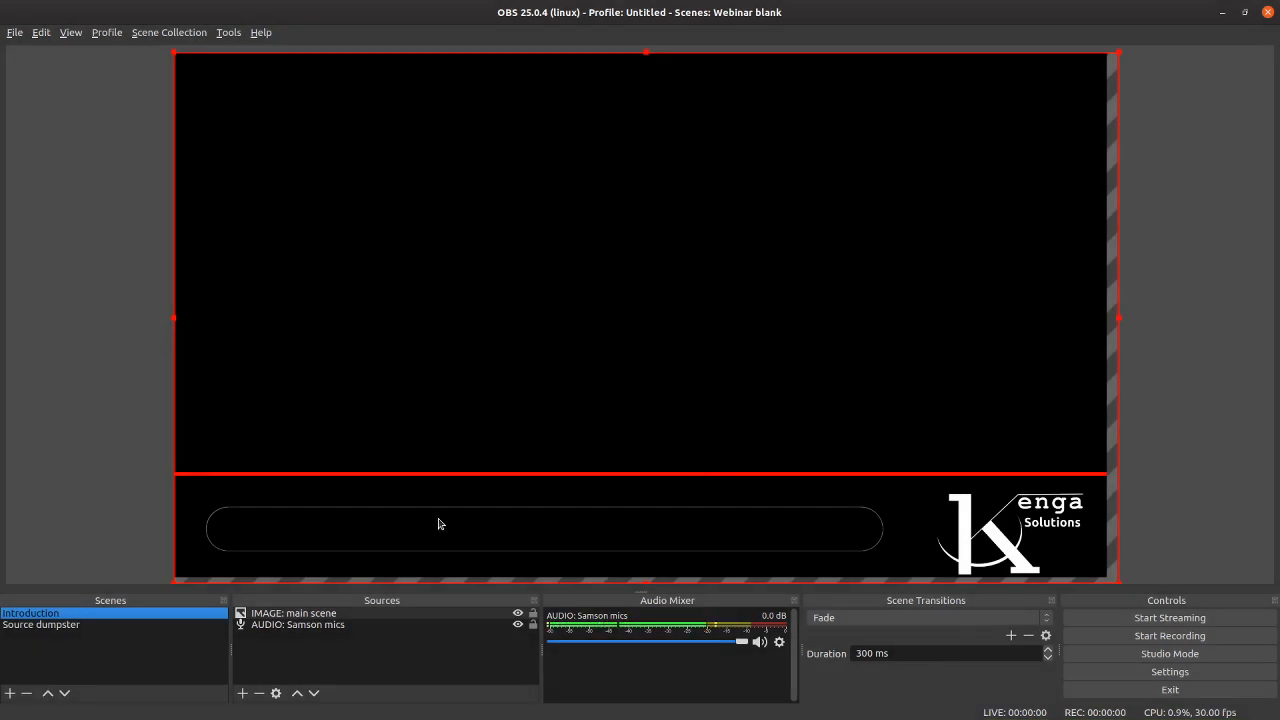
Step: Scale the main scene image down so it fits the canvas exactly
click(1119, 56)
click(1116, 58)
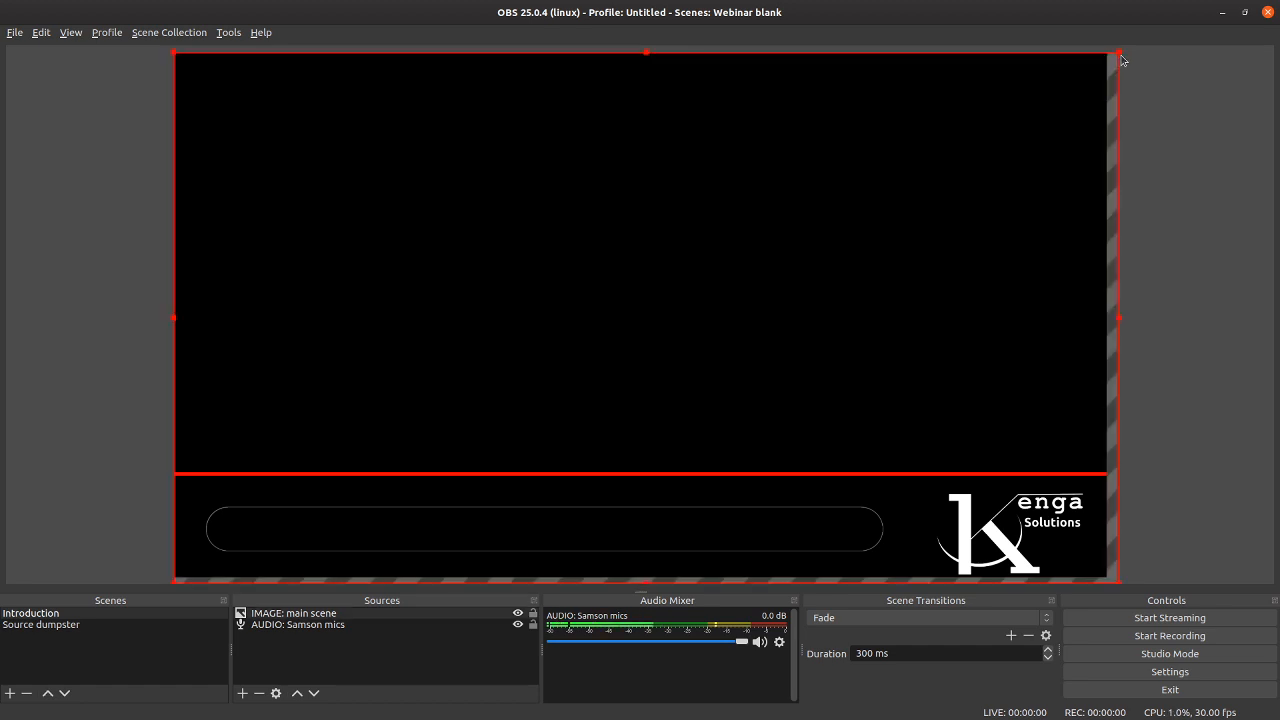
drag(1117, 54, 1109, 67)
drag(873, 126, 877, 121)
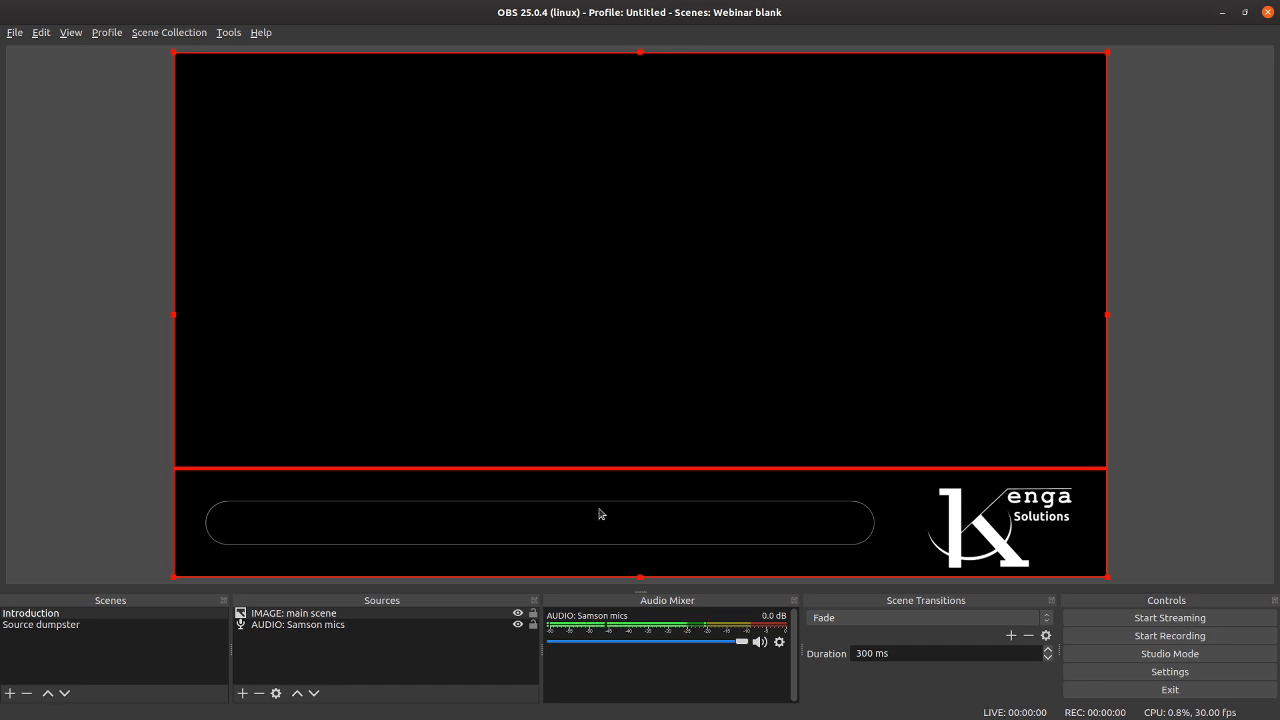
Step: Add the existing media source "VIDEO: FIlm for slider" to the Introduction scene, keeping it visible
click(241, 692)
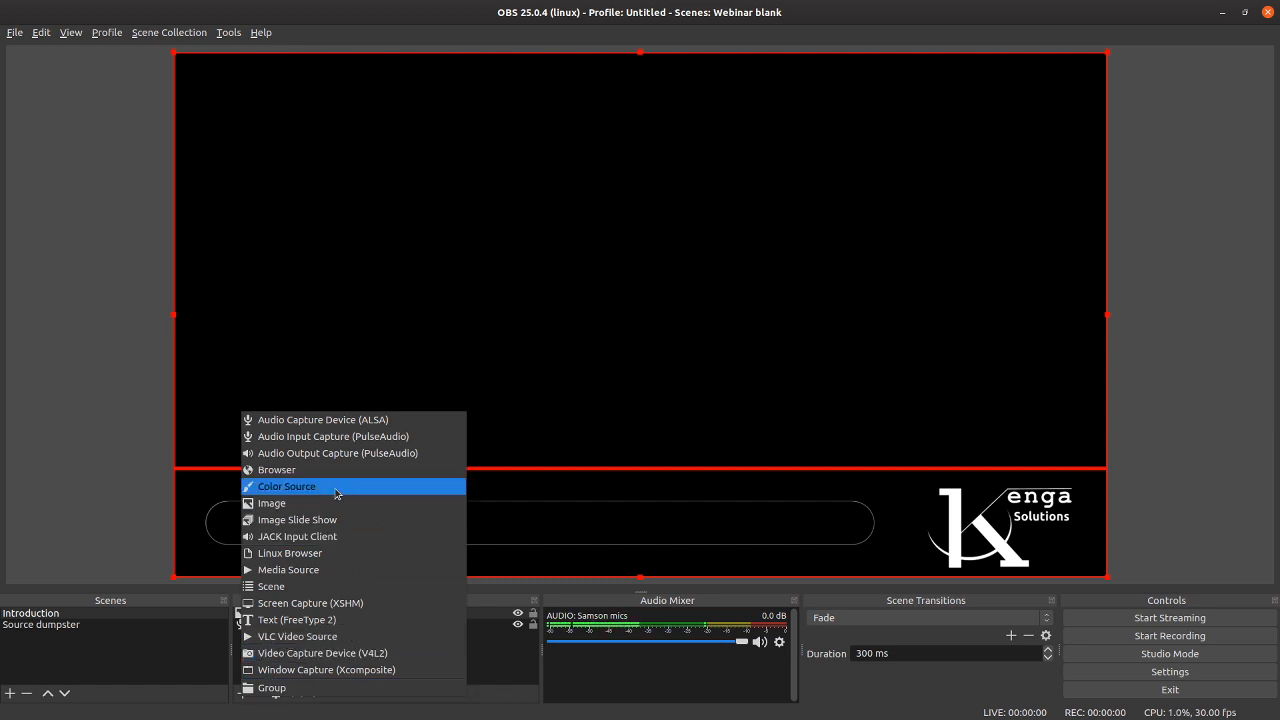
click(310, 577)
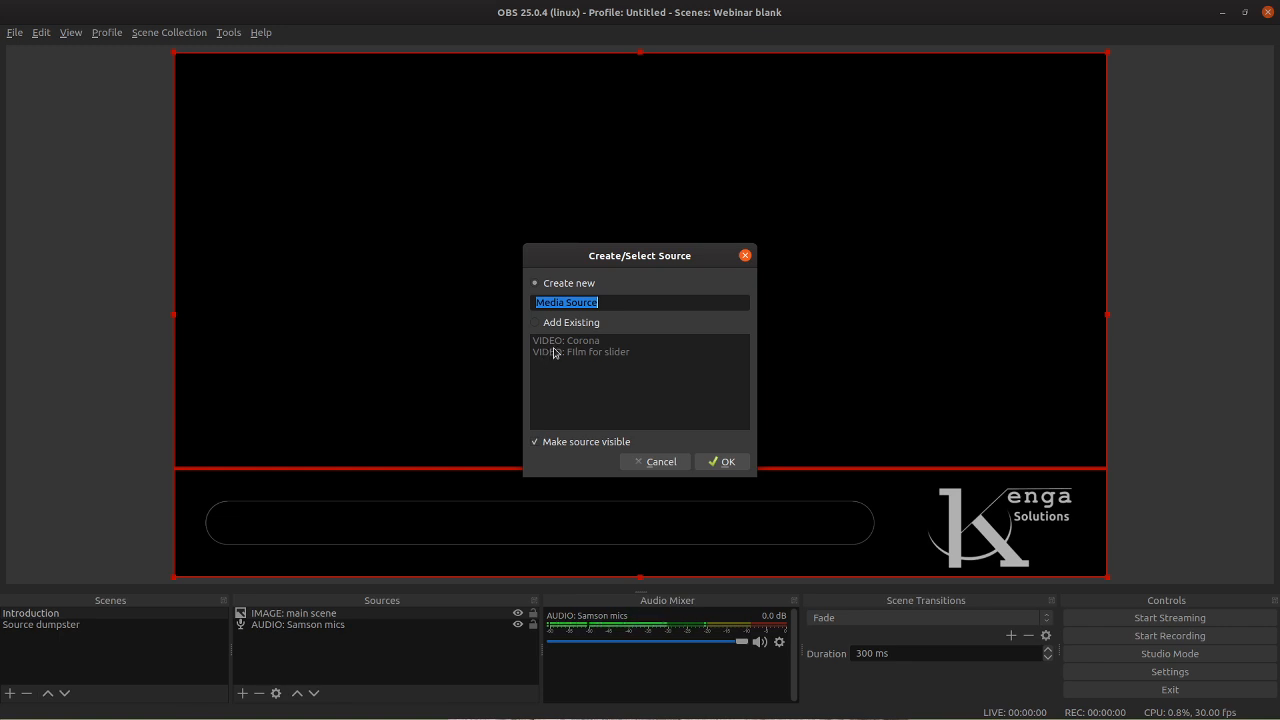
click(534, 325)
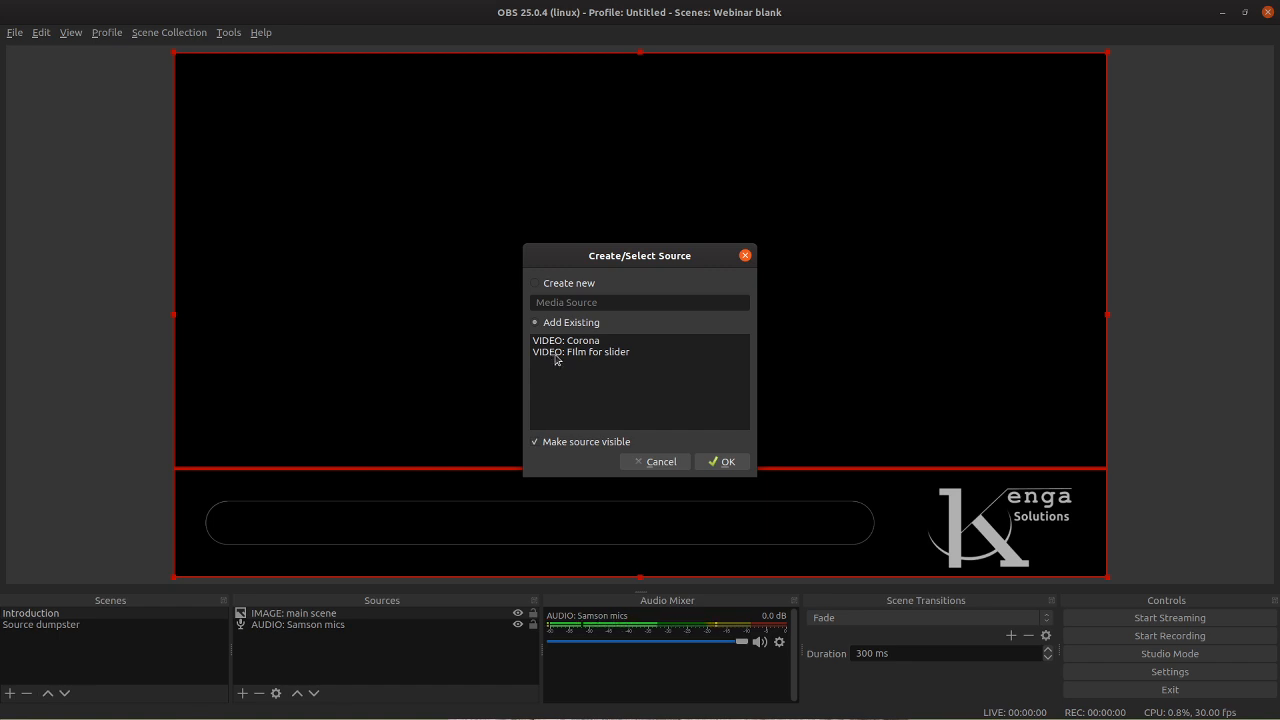
click(557, 355)
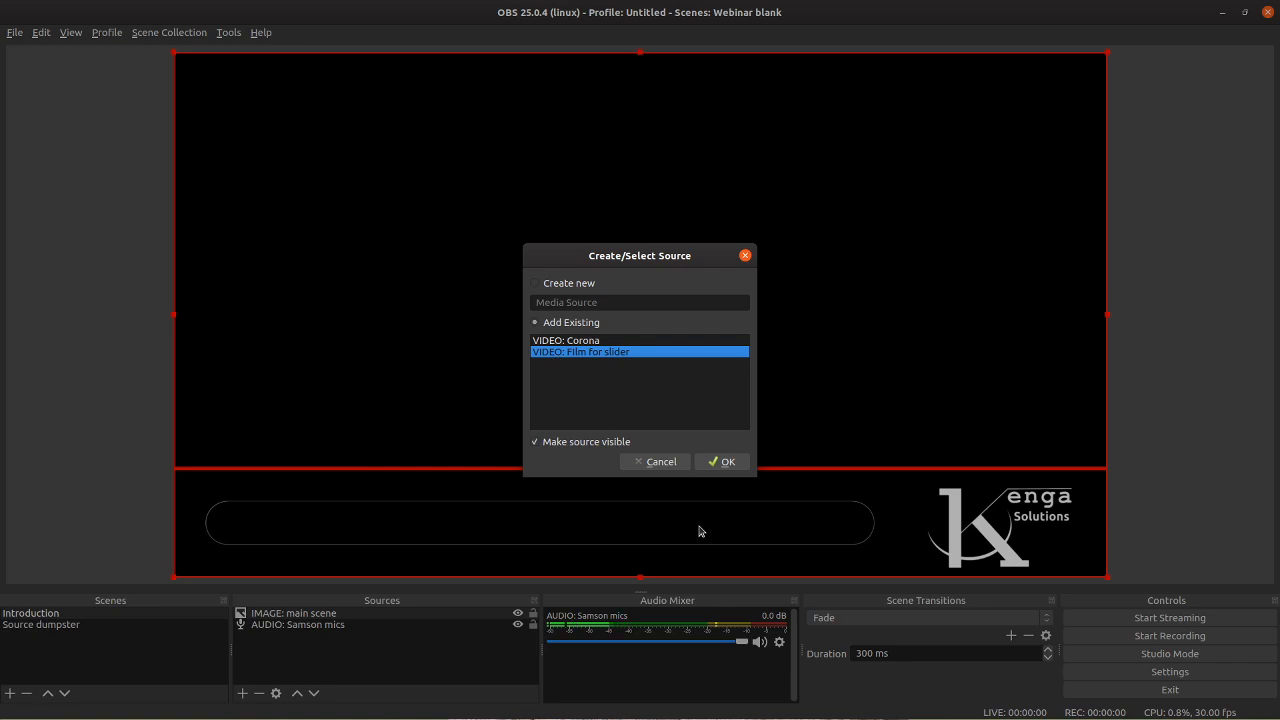
click(729, 462)
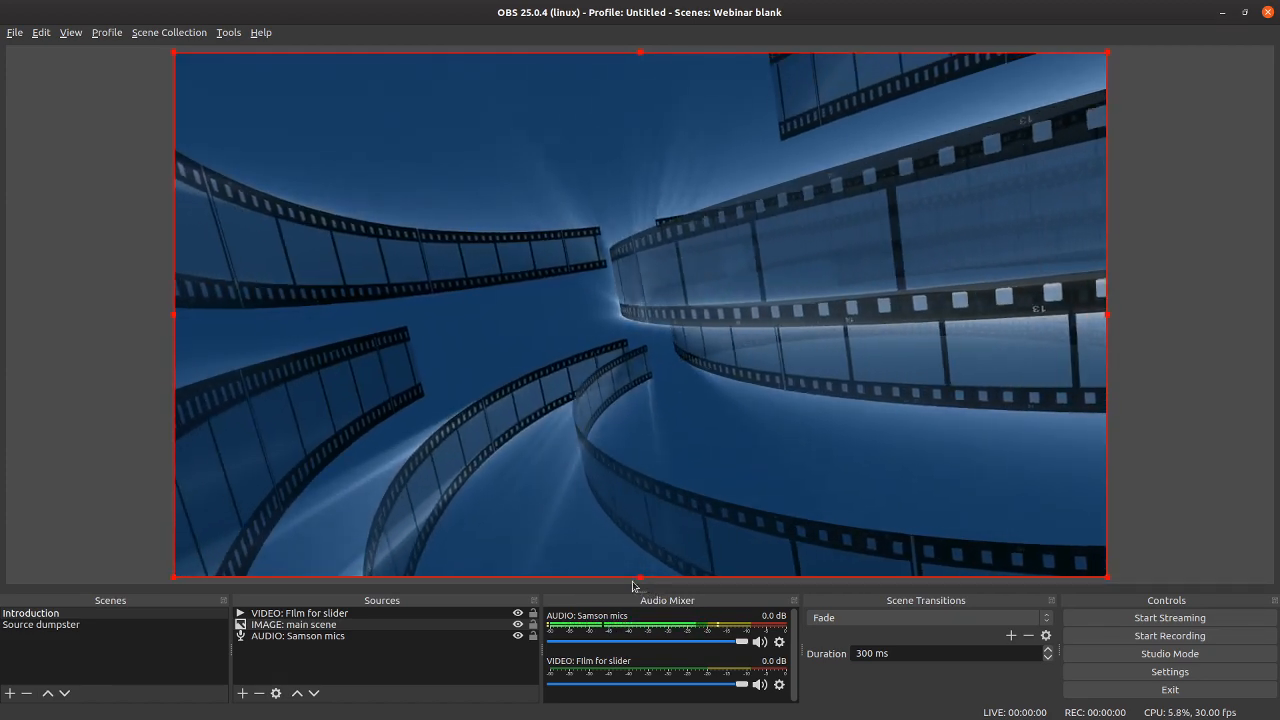
Step: Try to crop the film video down to a horizontal band from its bottom and top edges
drag(639, 575, 640, 386)
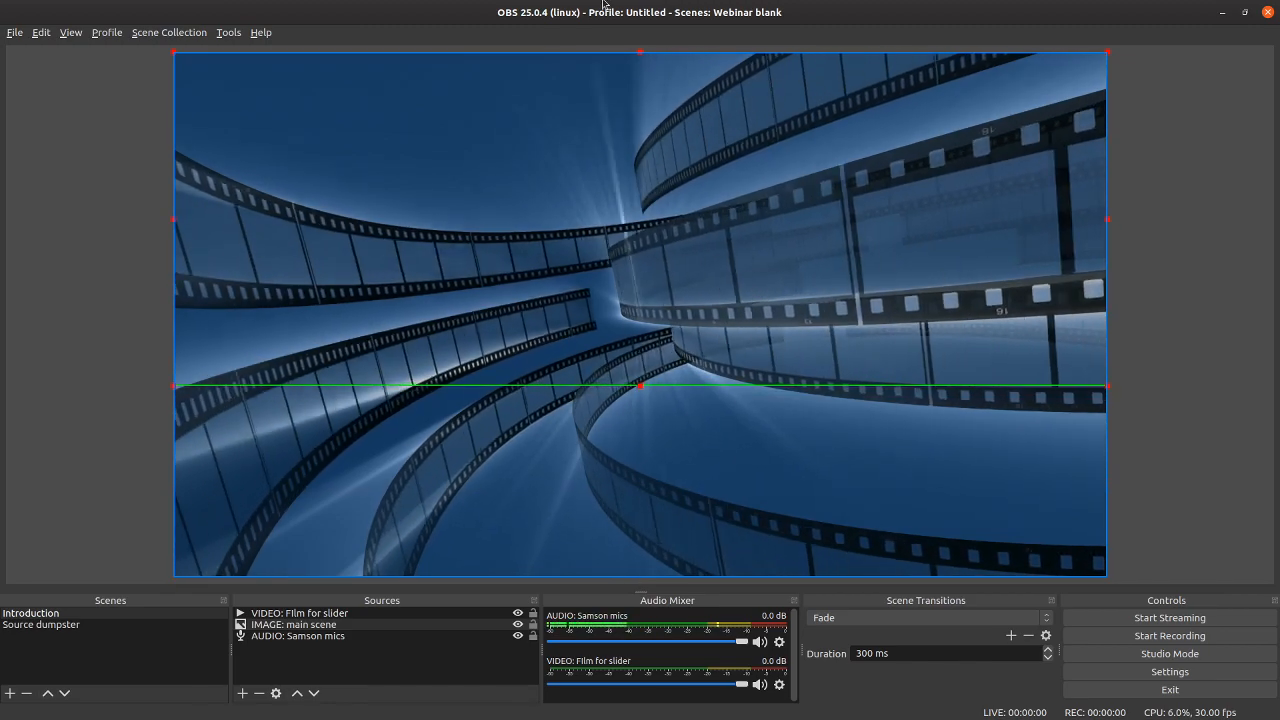
drag(637, 55, 621, 205)
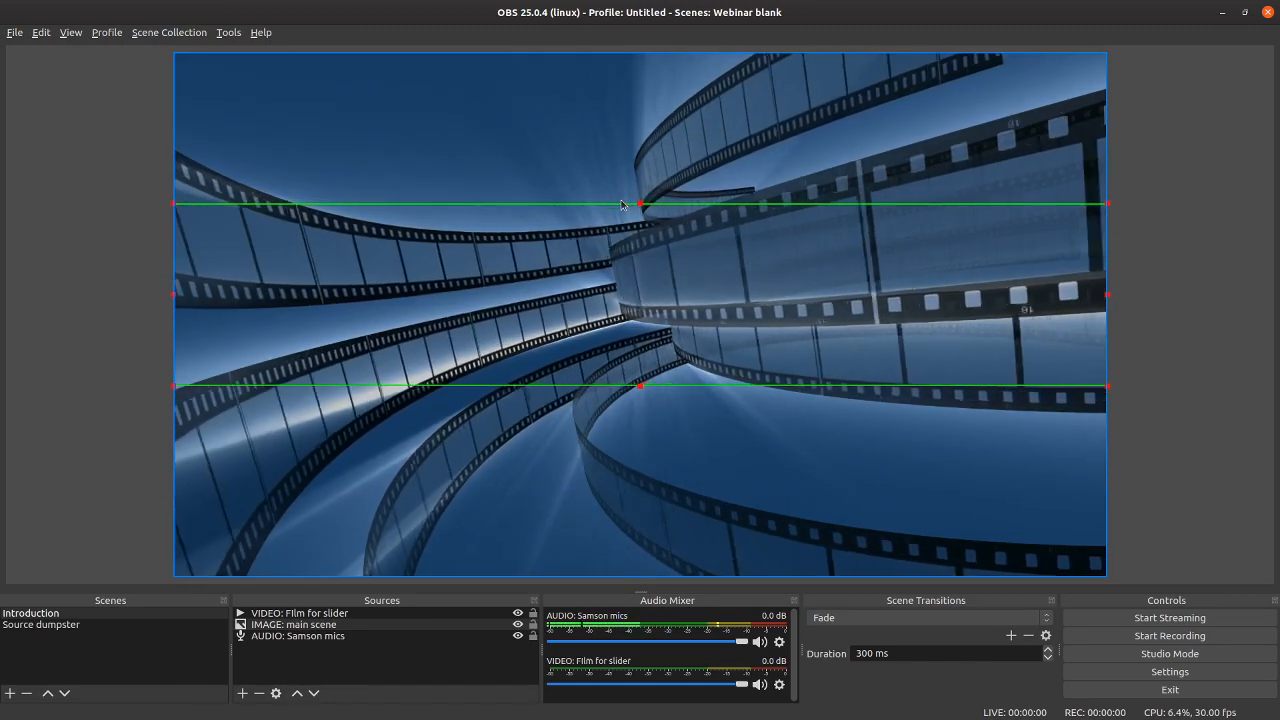
Step: Crop the film video's bottom and top edges to leave a horizontal band, and place it in the lower part of the canvas
click(686, 461)
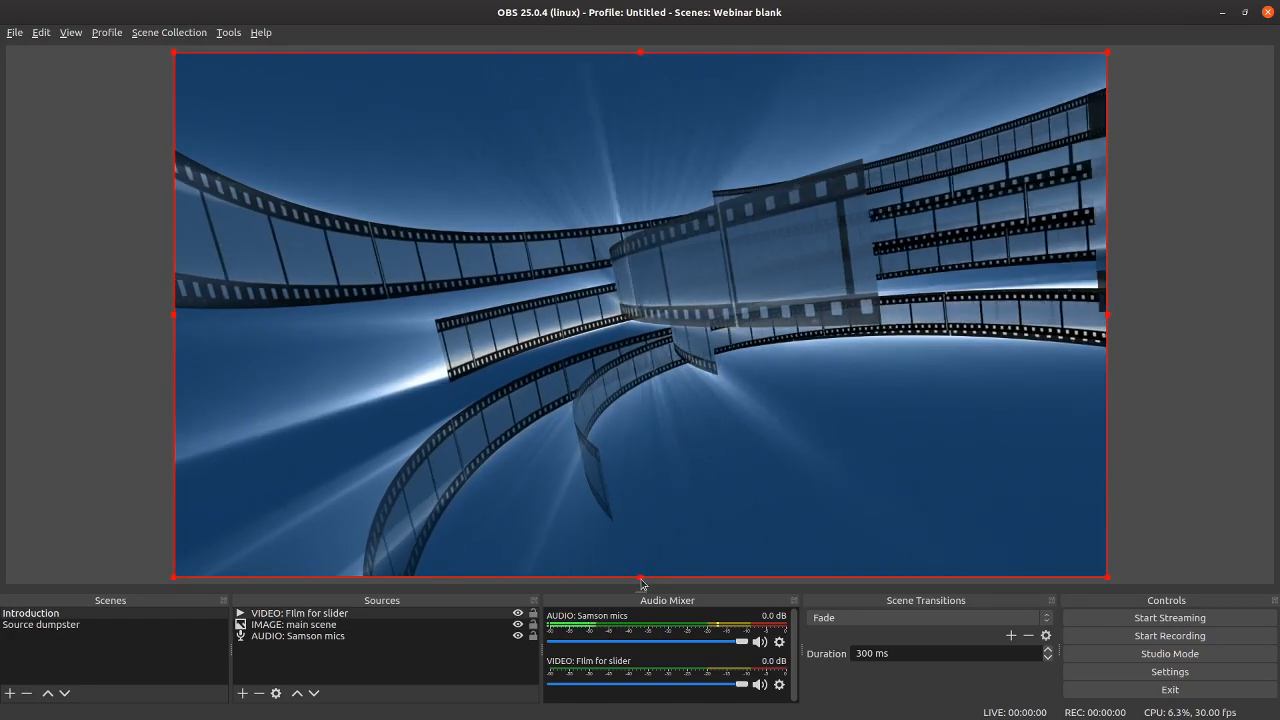
drag(641, 580, 626, 336)
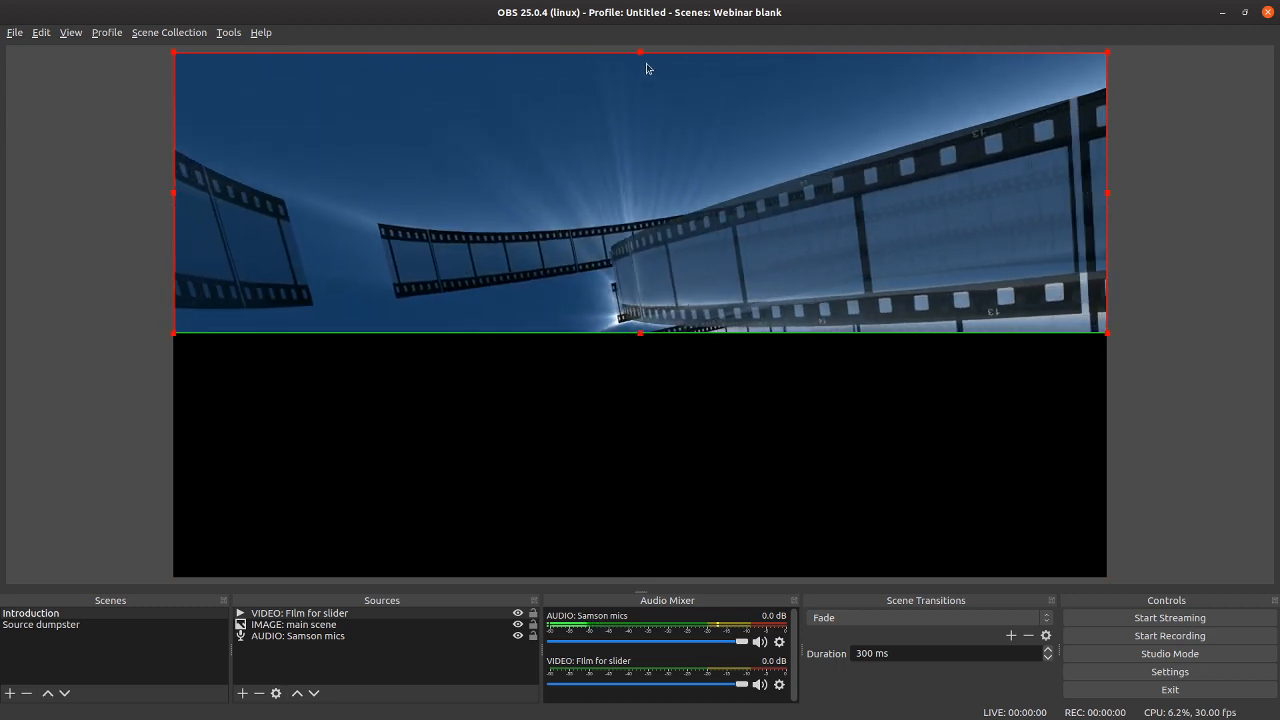
drag(640, 53, 652, 178)
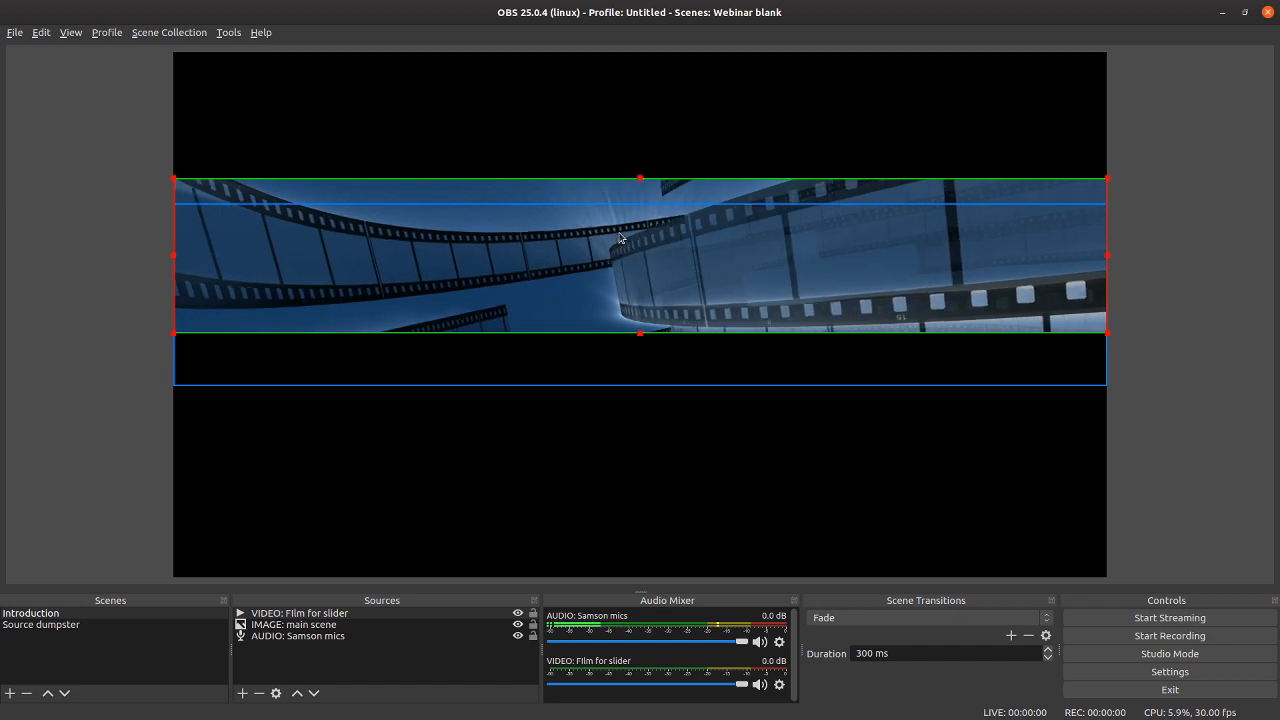
drag(626, 230, 621, 469)
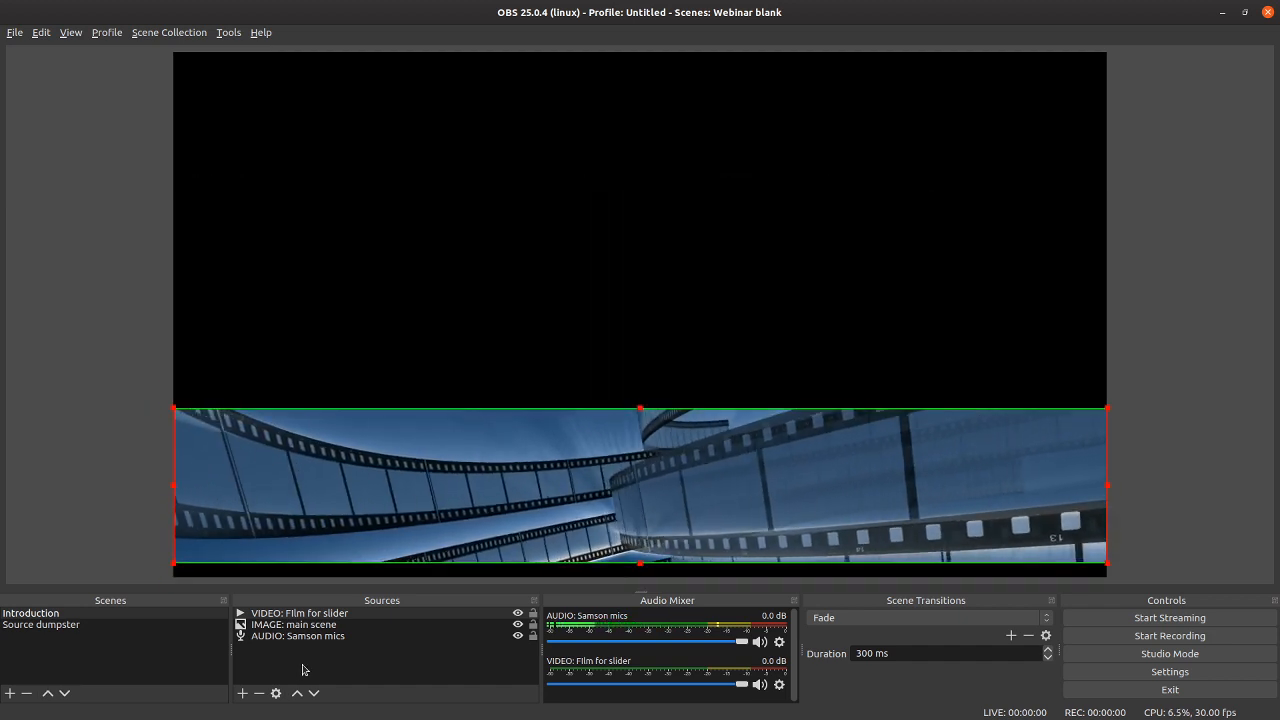
Step: Reorder "VIDEO: FIlm for slider" to the bottom of the Introduction scene's sources
click(317, 614)
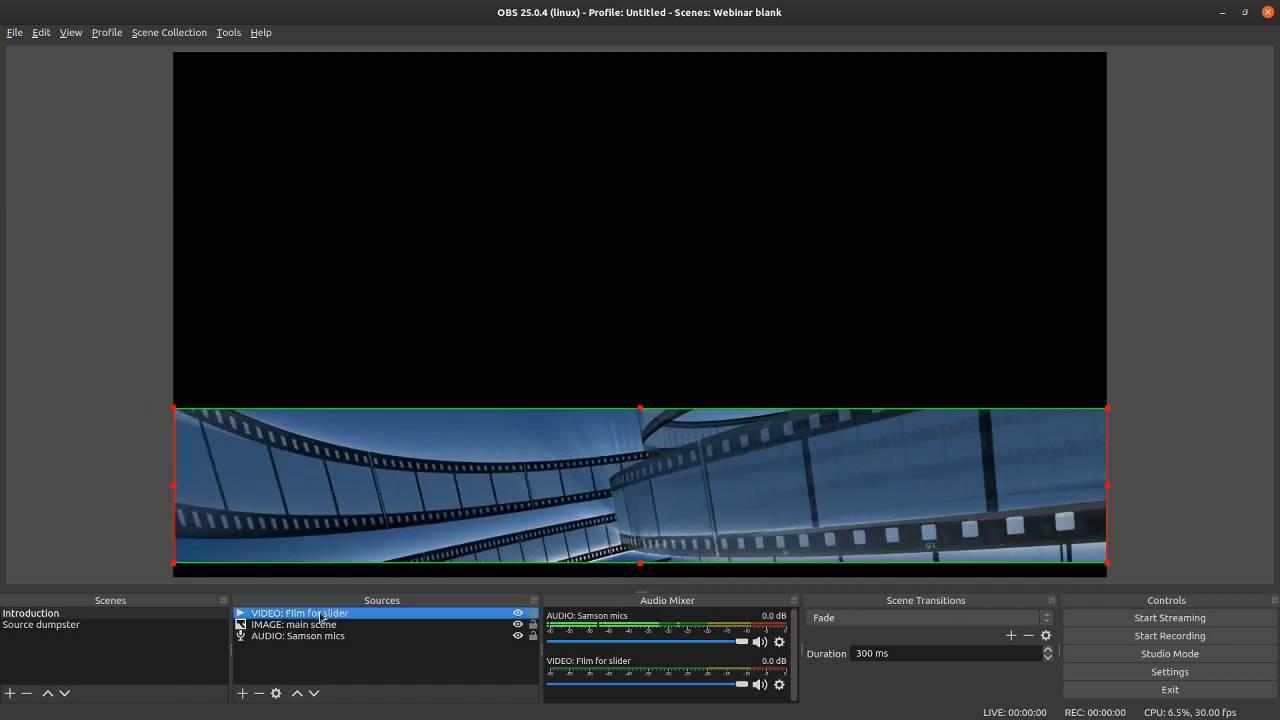
click(314, 694)
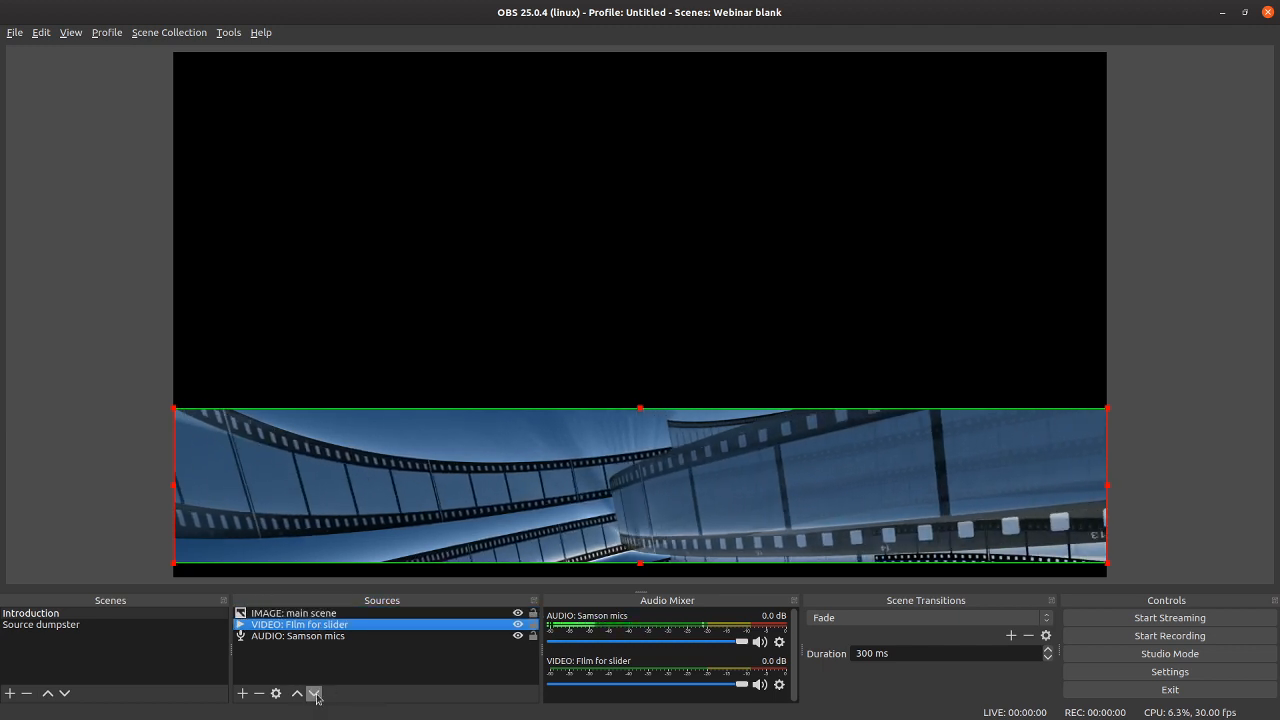
click(314, 694)
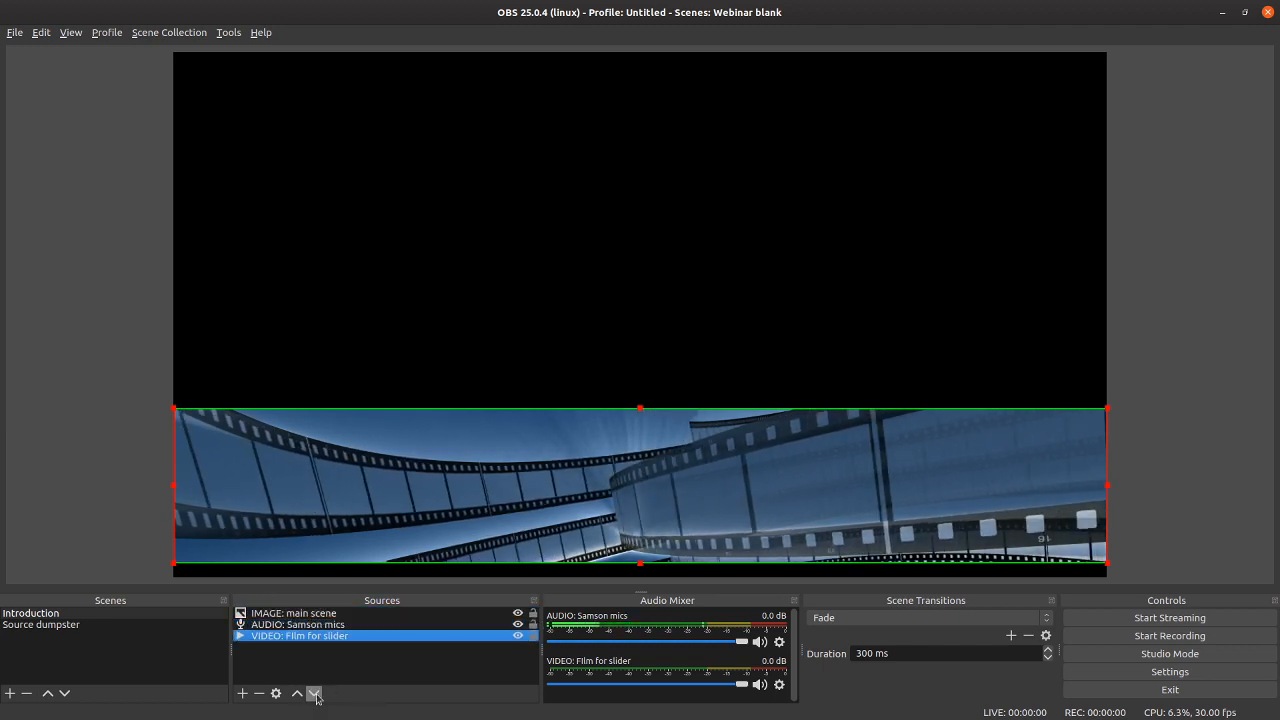
Step: Remove the wrongly cropped "IMAGE: main scene" source from the Introduction scene
click(300, 613)
click(533, 613)
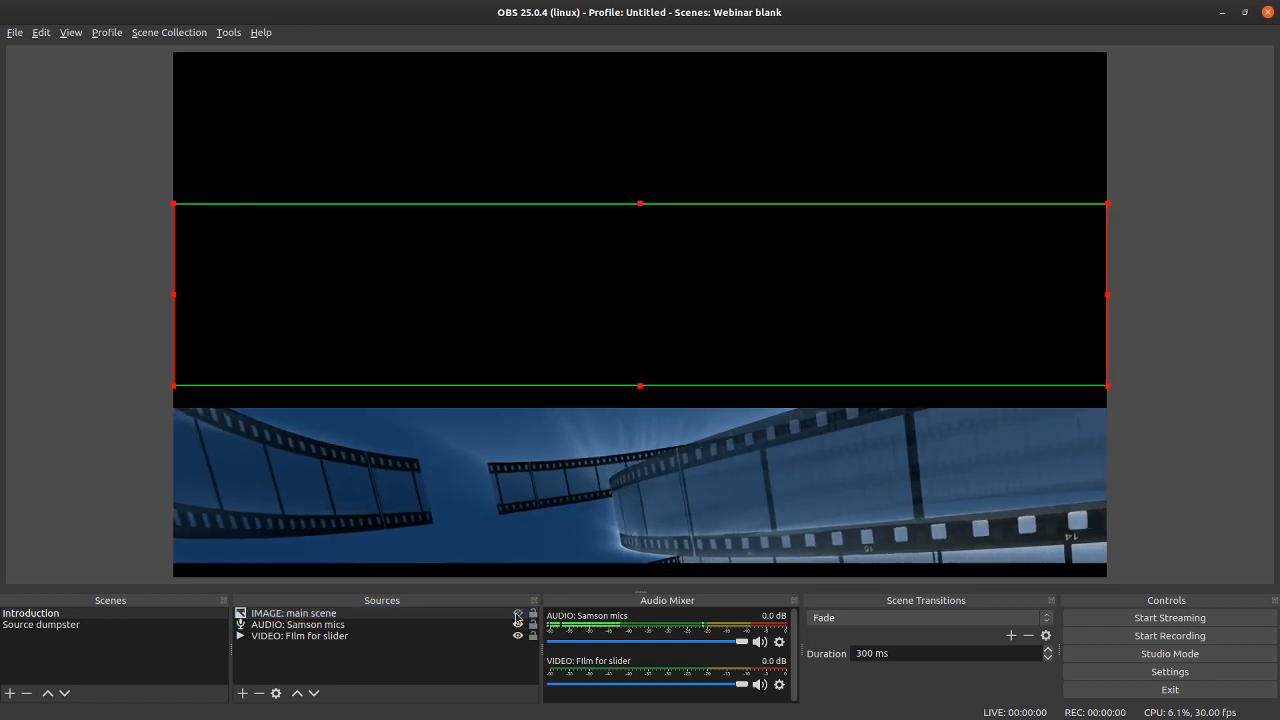
click(254, 614)
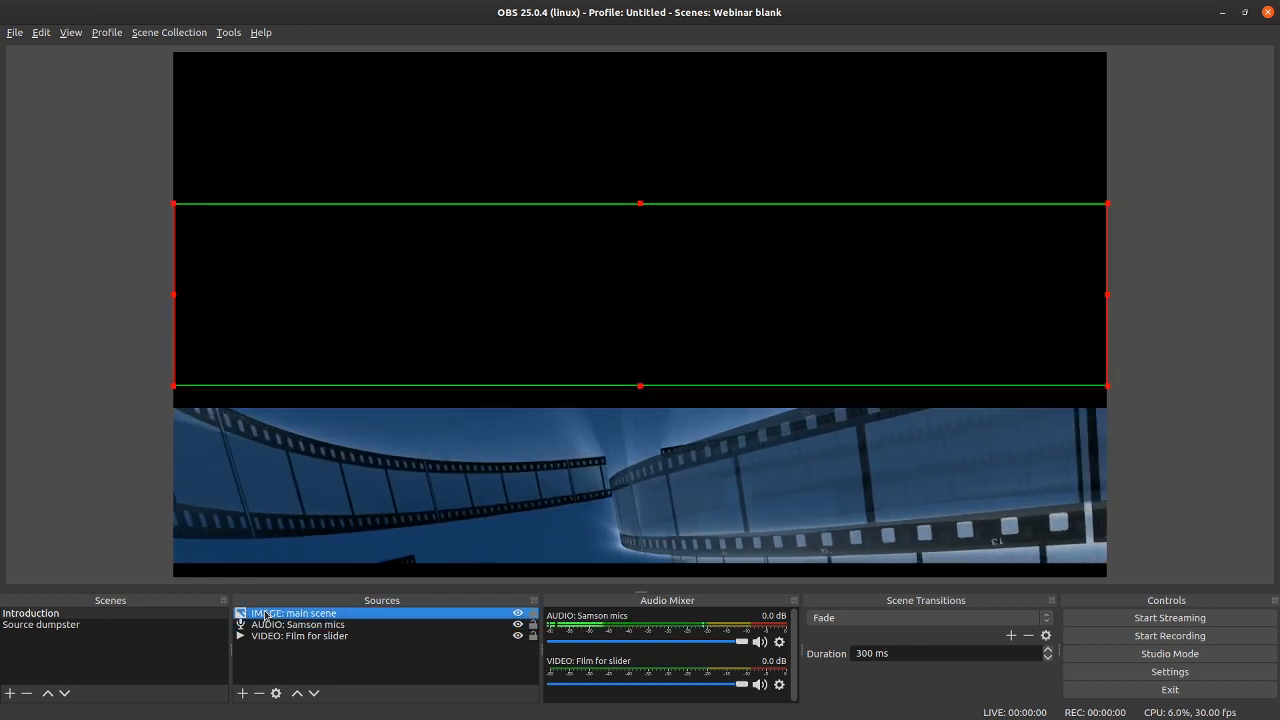
right_click(254, 614)
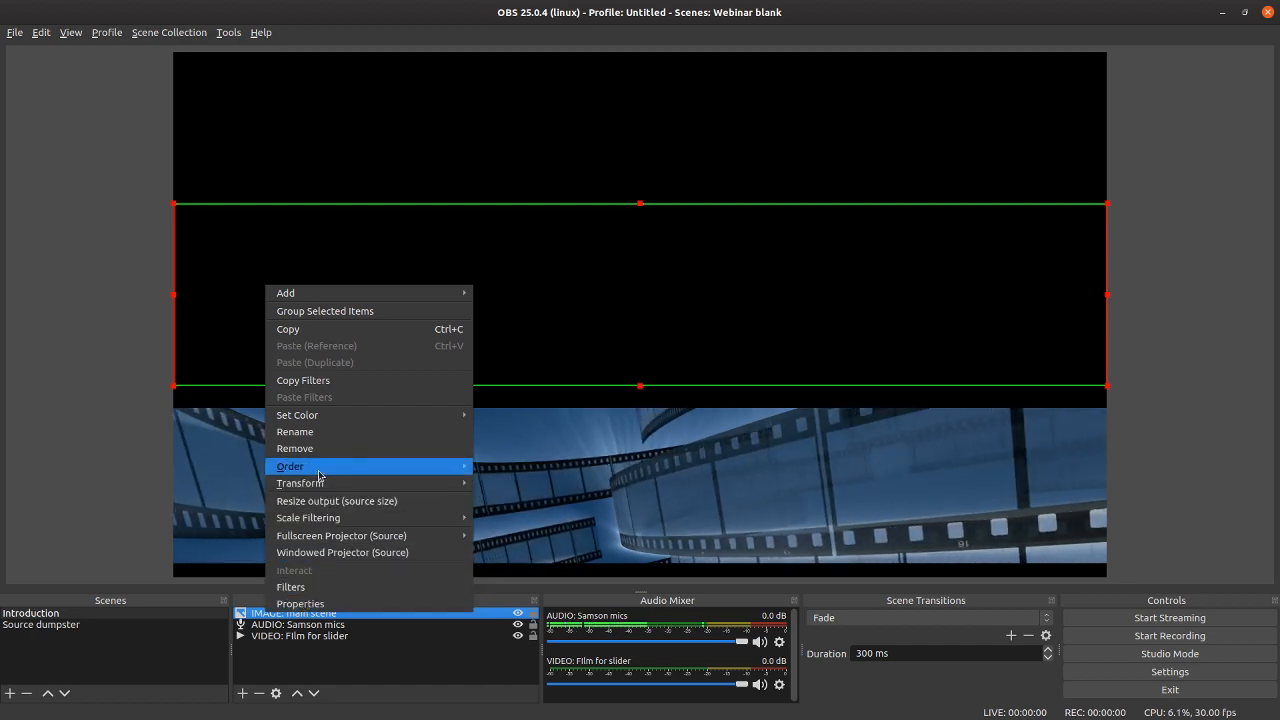
click(295, 448)
click(756, 390)
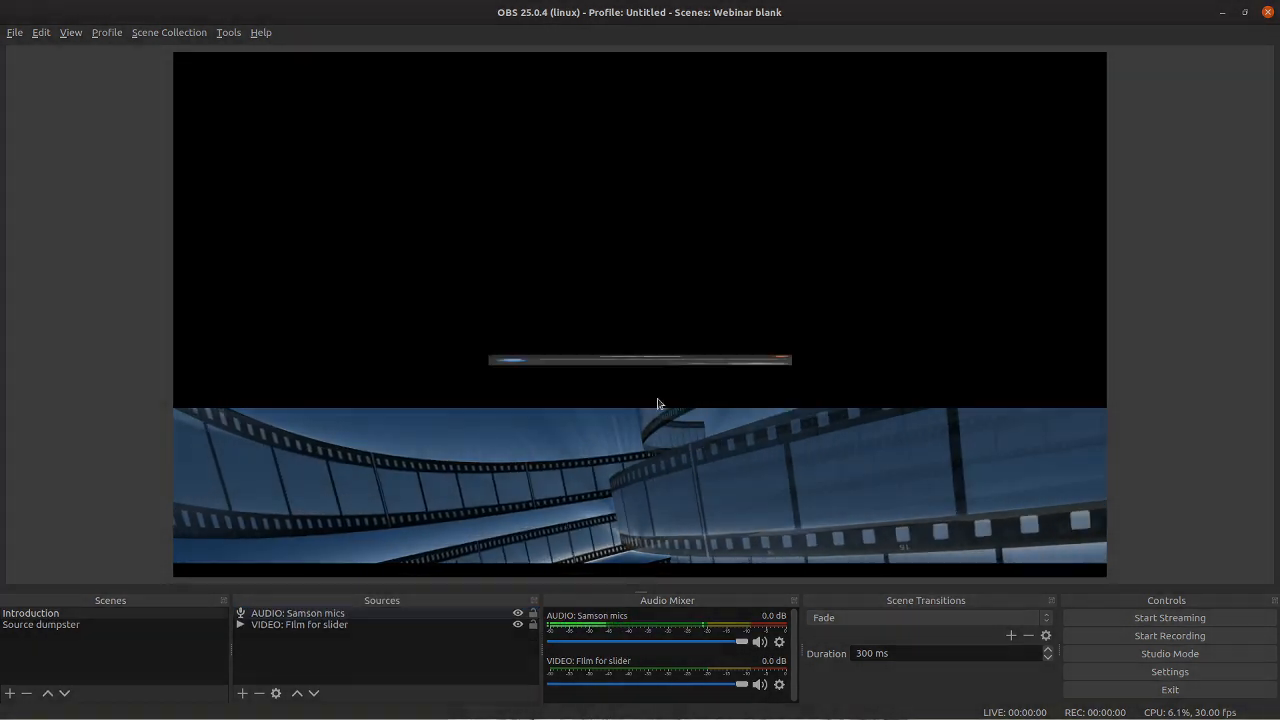
Step: Add the existing image source "IMAGE: main scene" back to the Introduction scene, keeping it visible
click(241, 693)
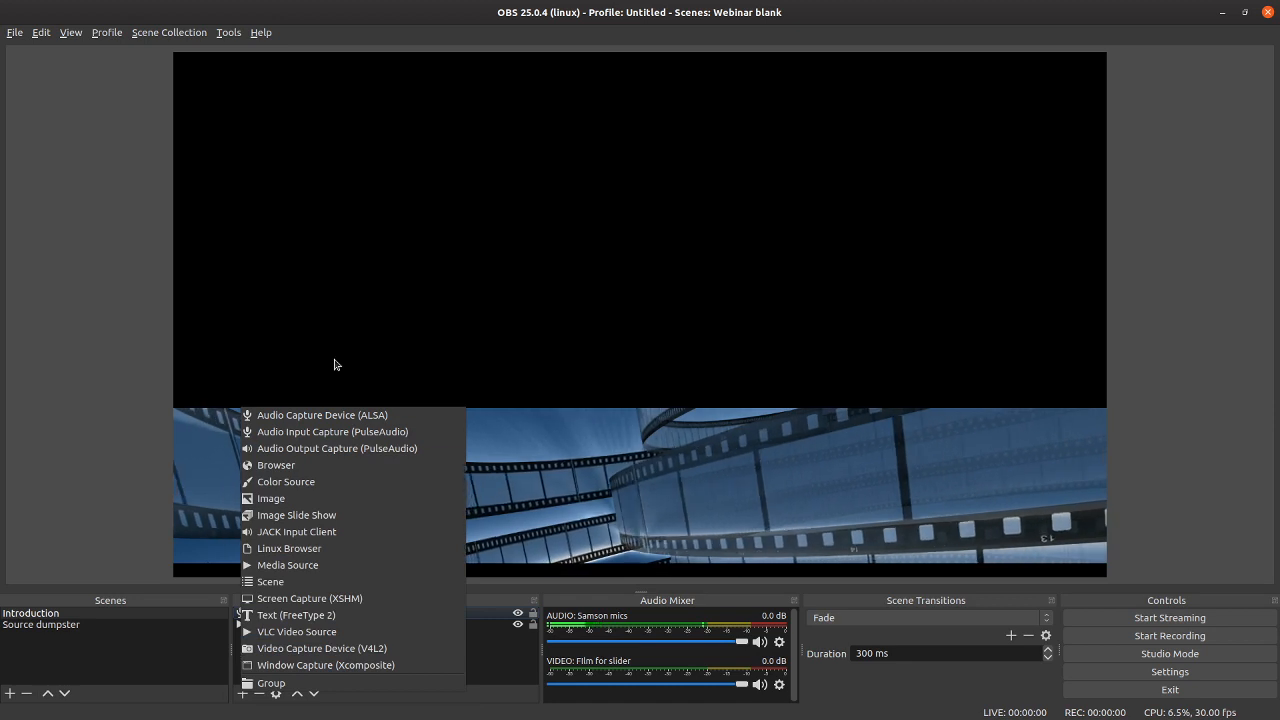
click(306, 500)
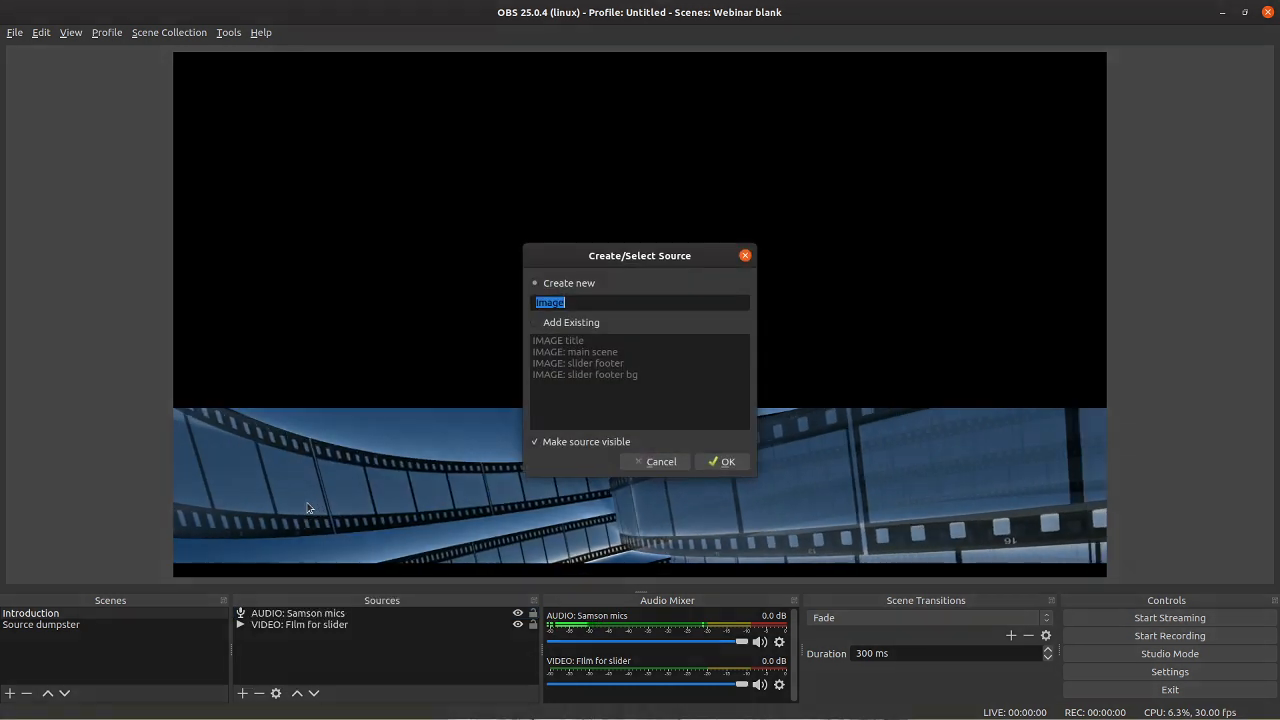
click(554, 321)
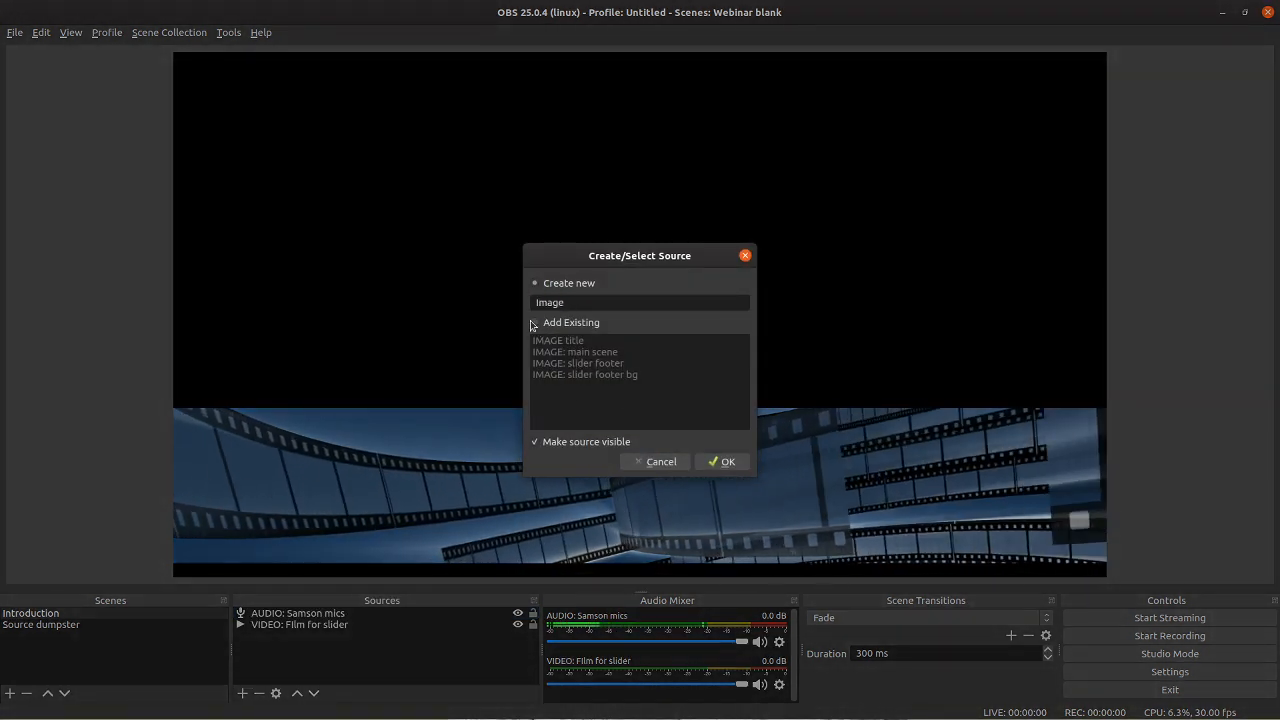
click(580, 351)
click(712, 457)
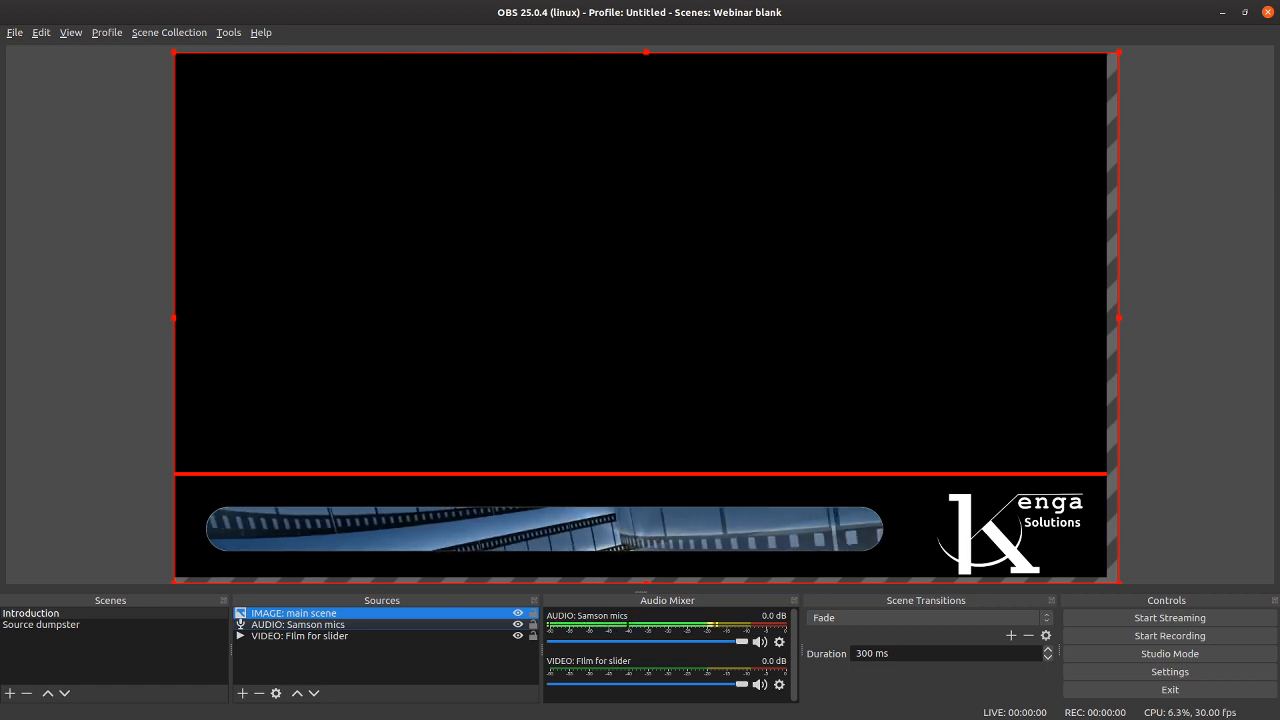
Step: Resize and reposition the main scene image so it covers the canvas with its bottom edge on the canvas's bottom edge
click(1005, 122)
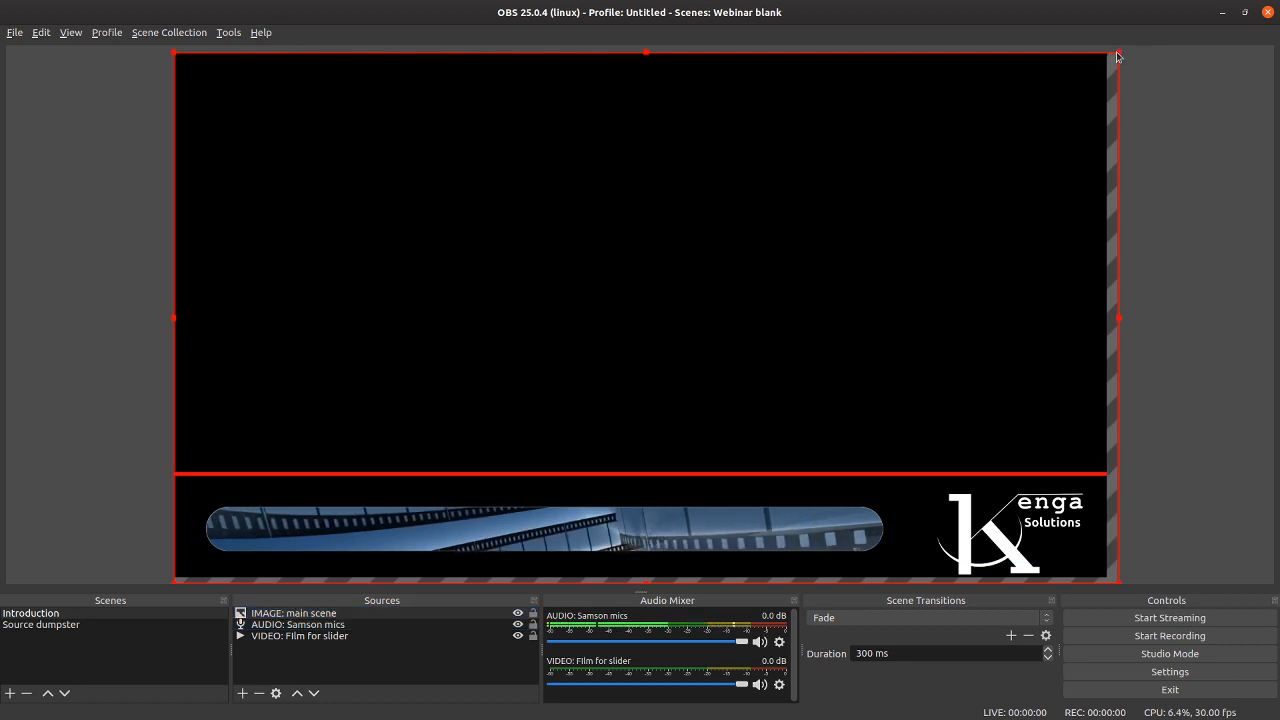
drag(1118, 56, 997, 60)
drag(882, 148, 882, 142)
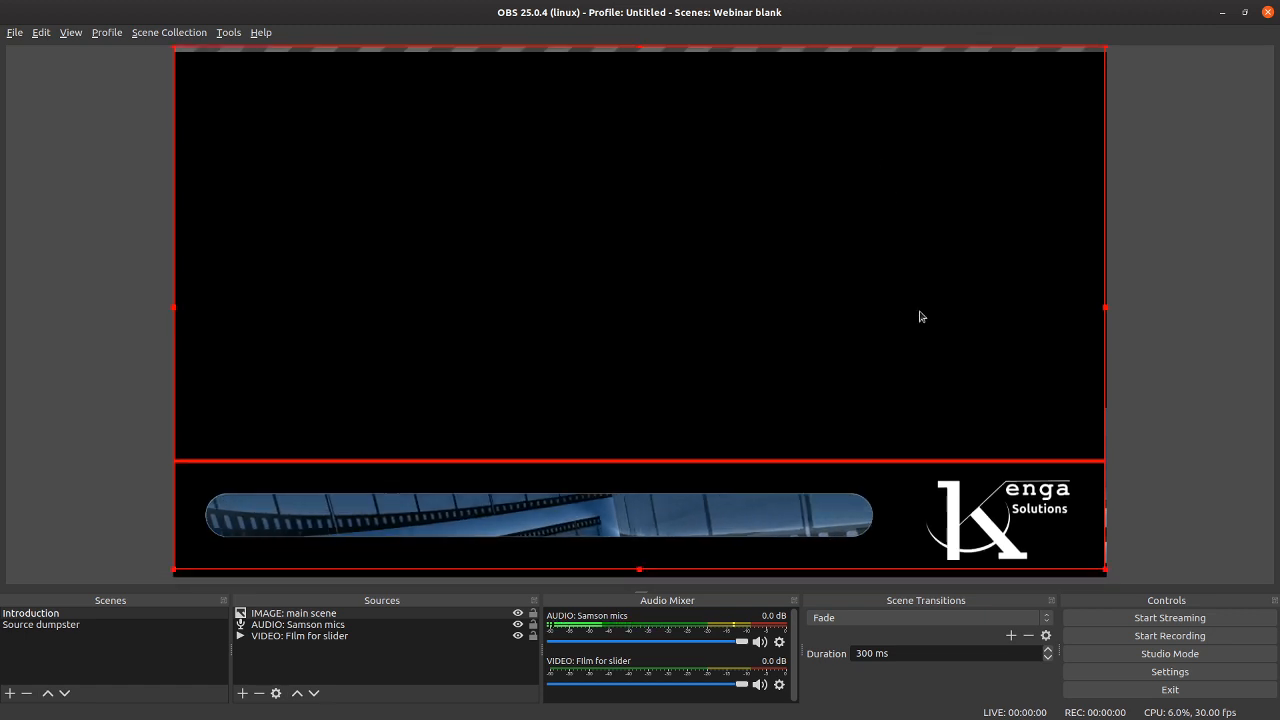
mouse_move(1106, 570)
mouse_down()
mouse_move(1118, 580)
mouse_move(1107, 576)
mouse_up()
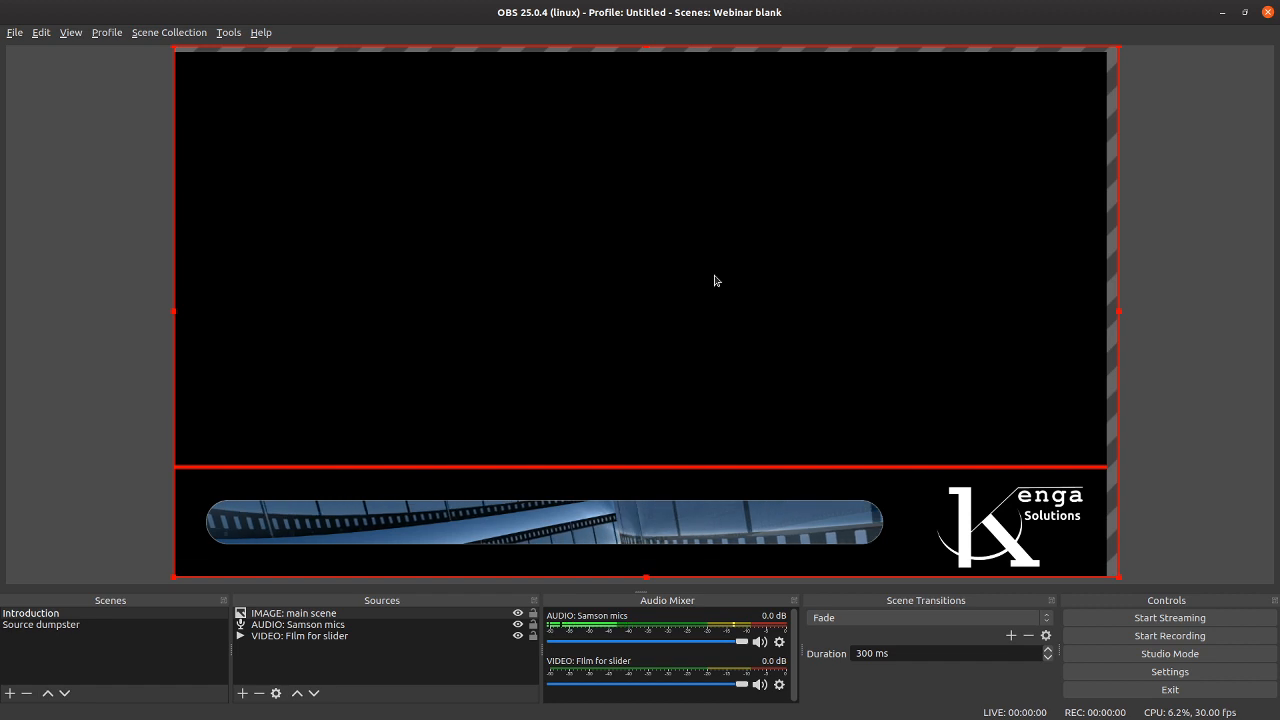
click(126, 240)
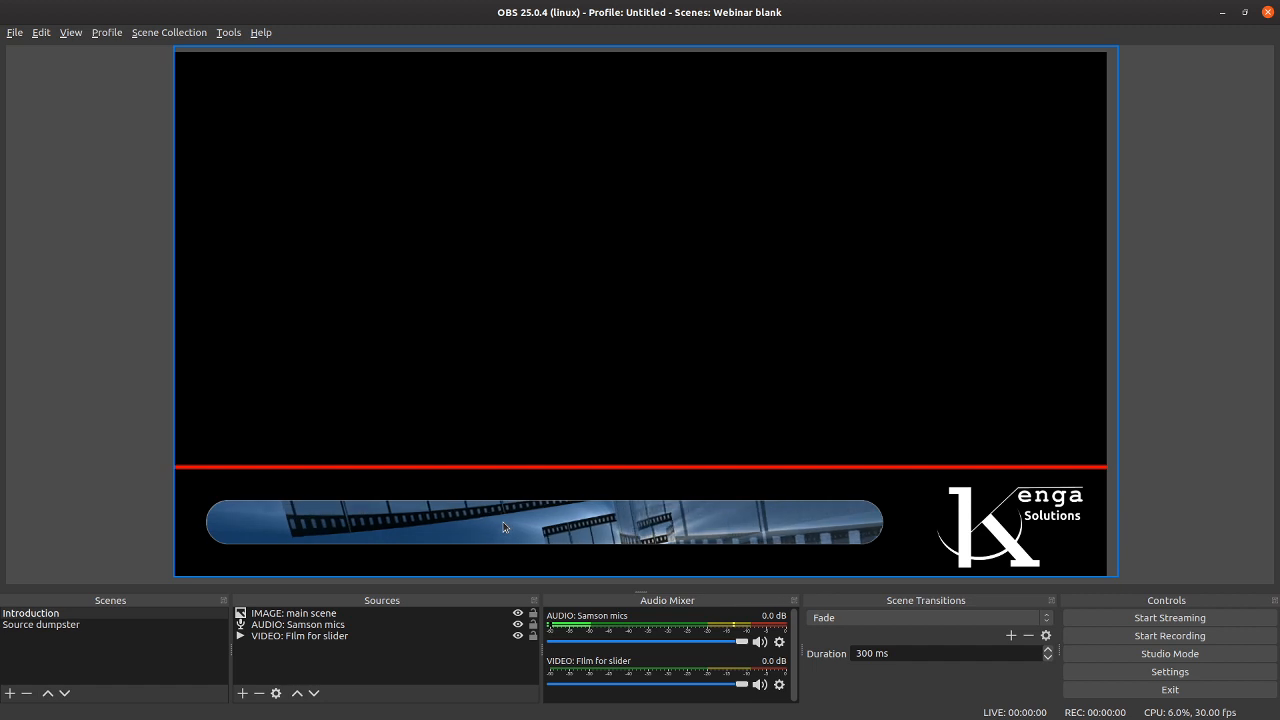
Step: Add the existing media source "VIDEO: Corona" to the Introduction scene and scale it down to sit above the slider footer
click(242, 692)
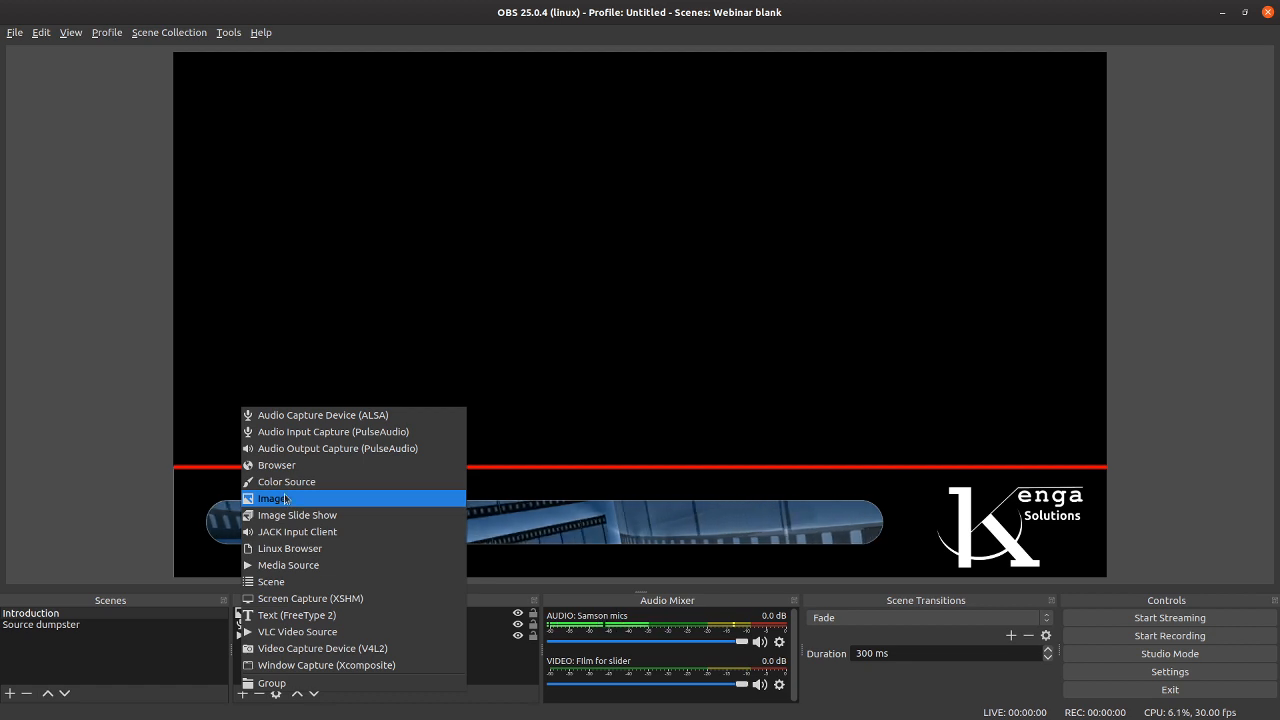
click(303, 567)
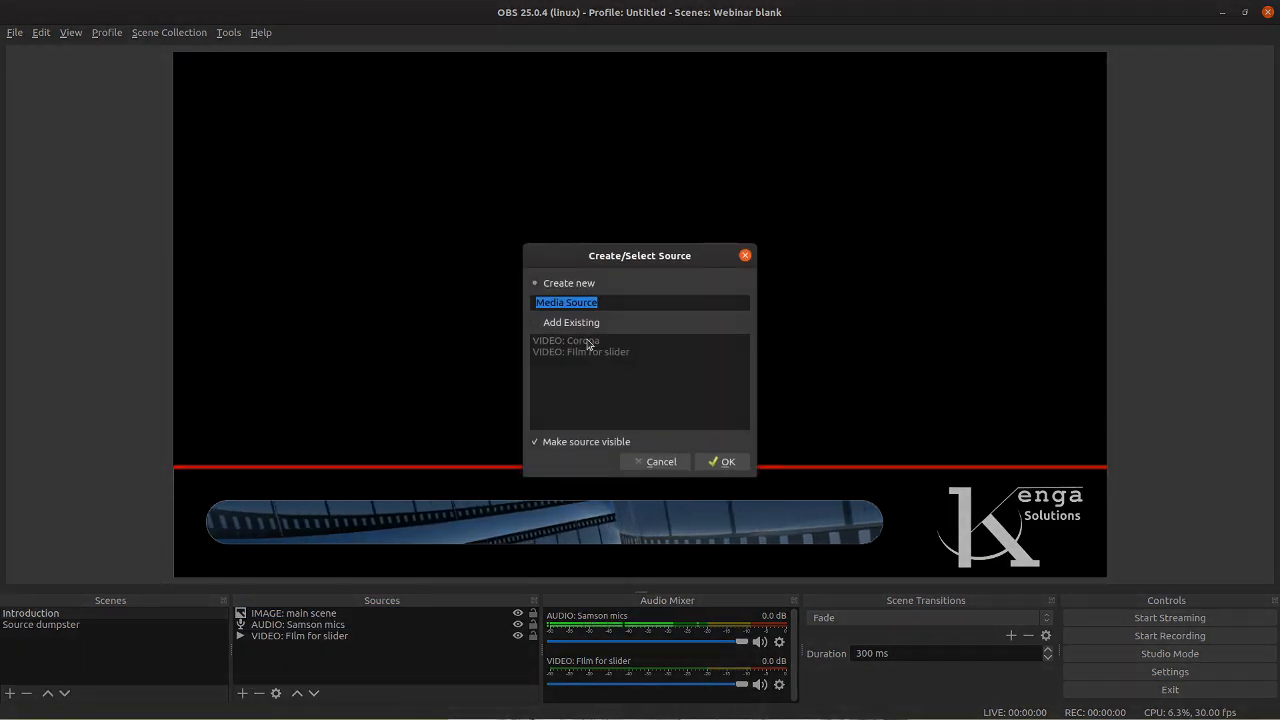
click(533, 324)
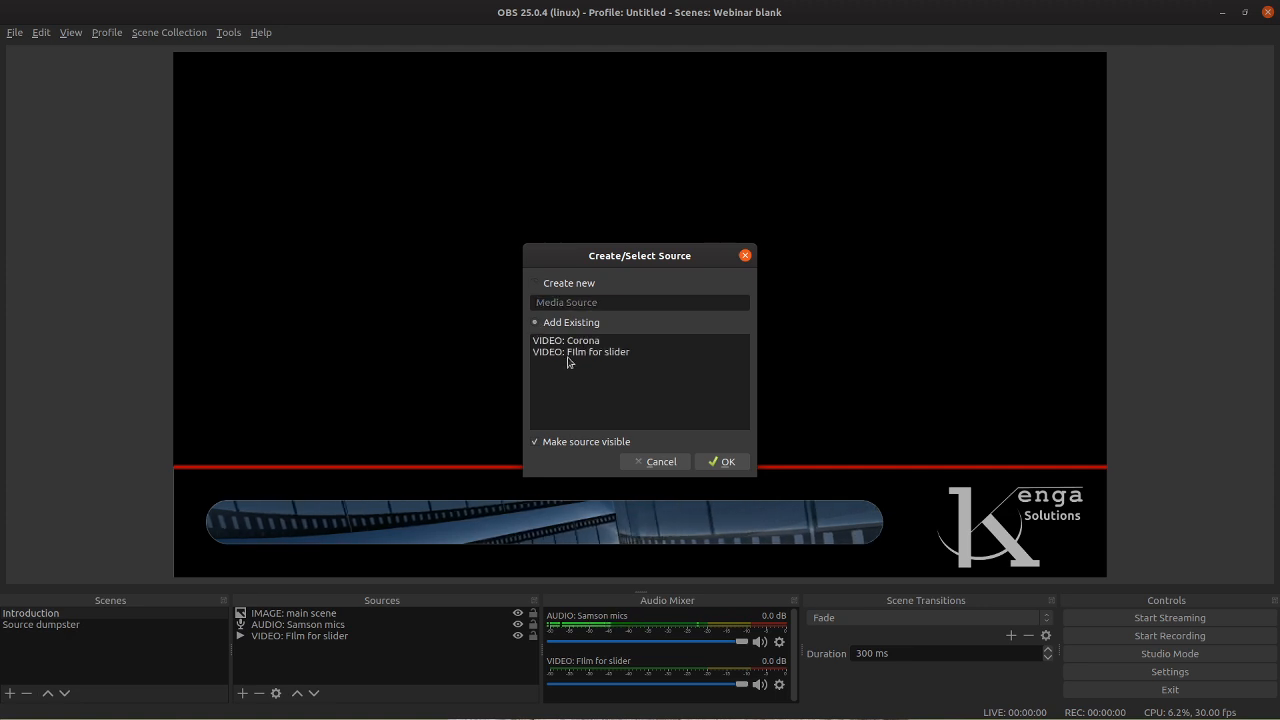
click(567, 344)
click(712, 462)
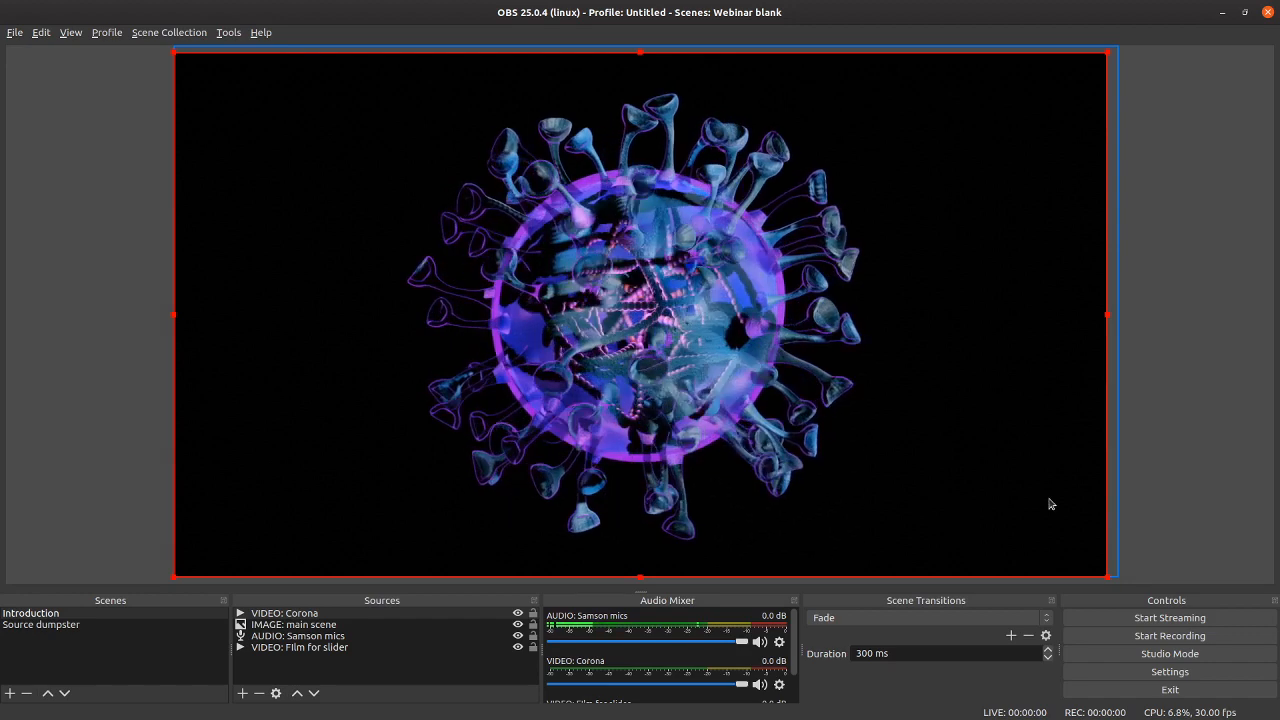
drag(1117, 576, 885, 470)
click(1188, 360)
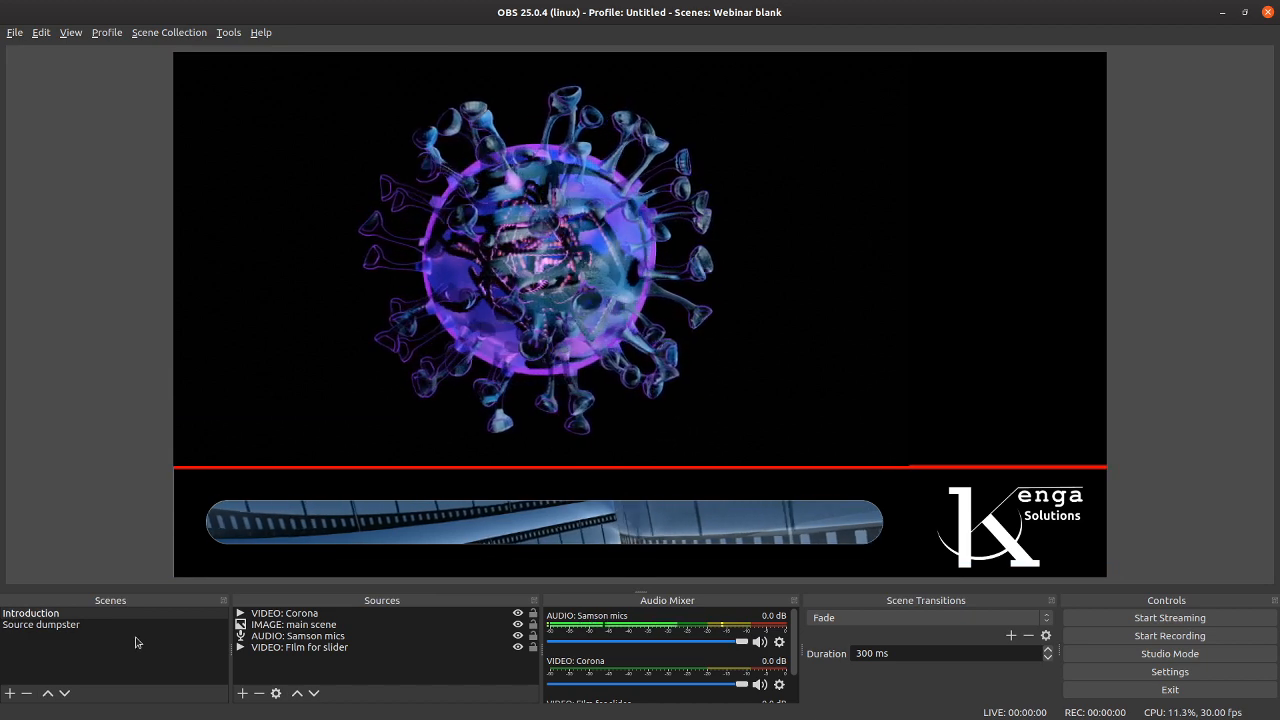
Step: Add a new scene named "Scene 2" and move it above the Source dumpster scene
click(72, 614)
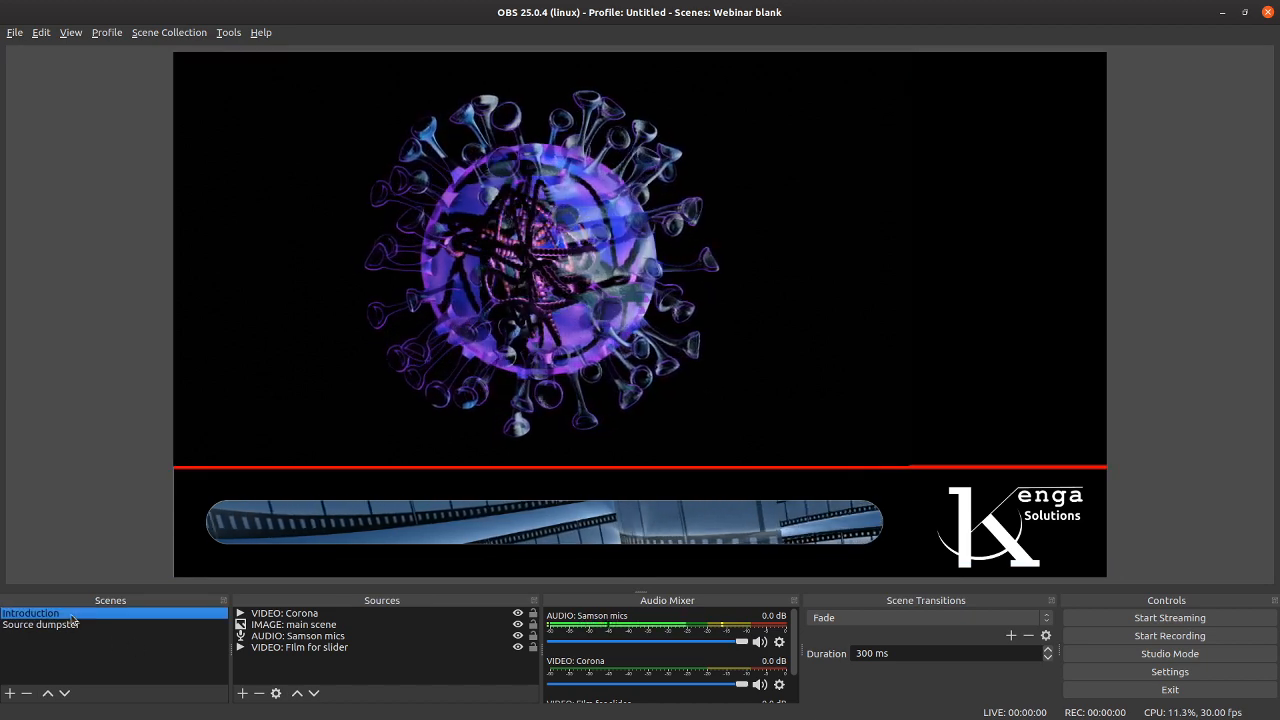
click(10, 693)
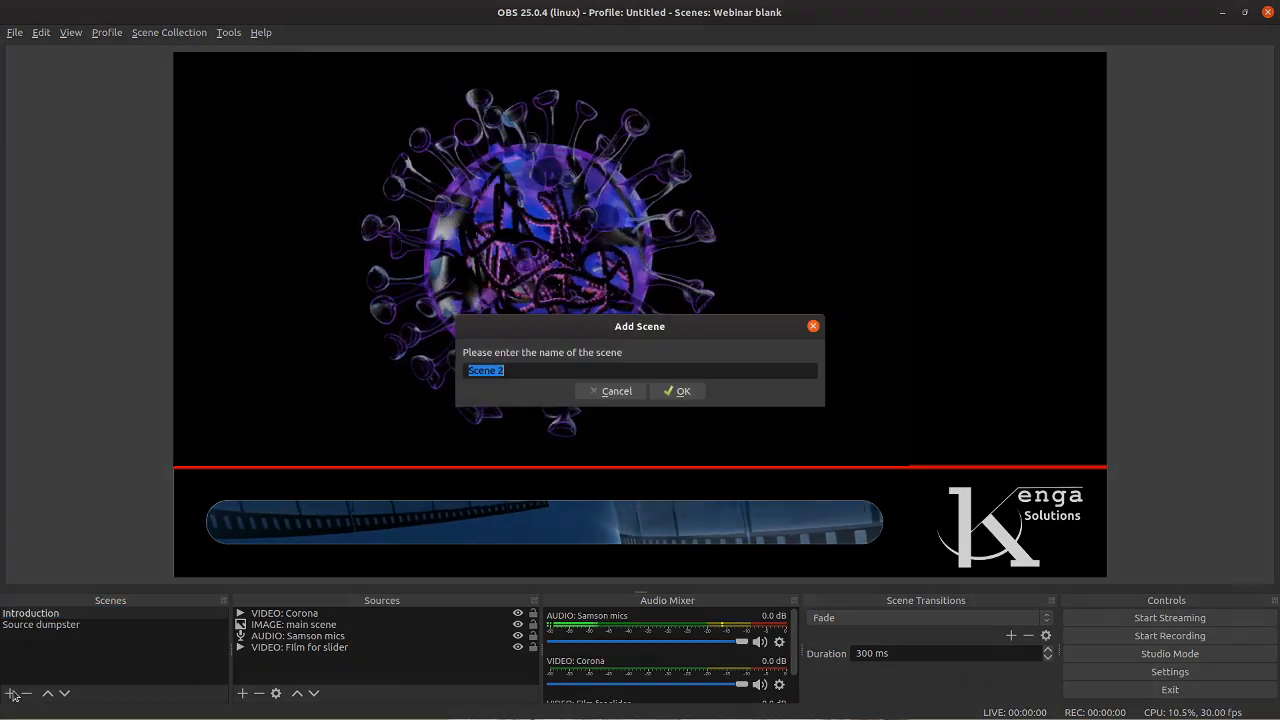
click(680, 391)
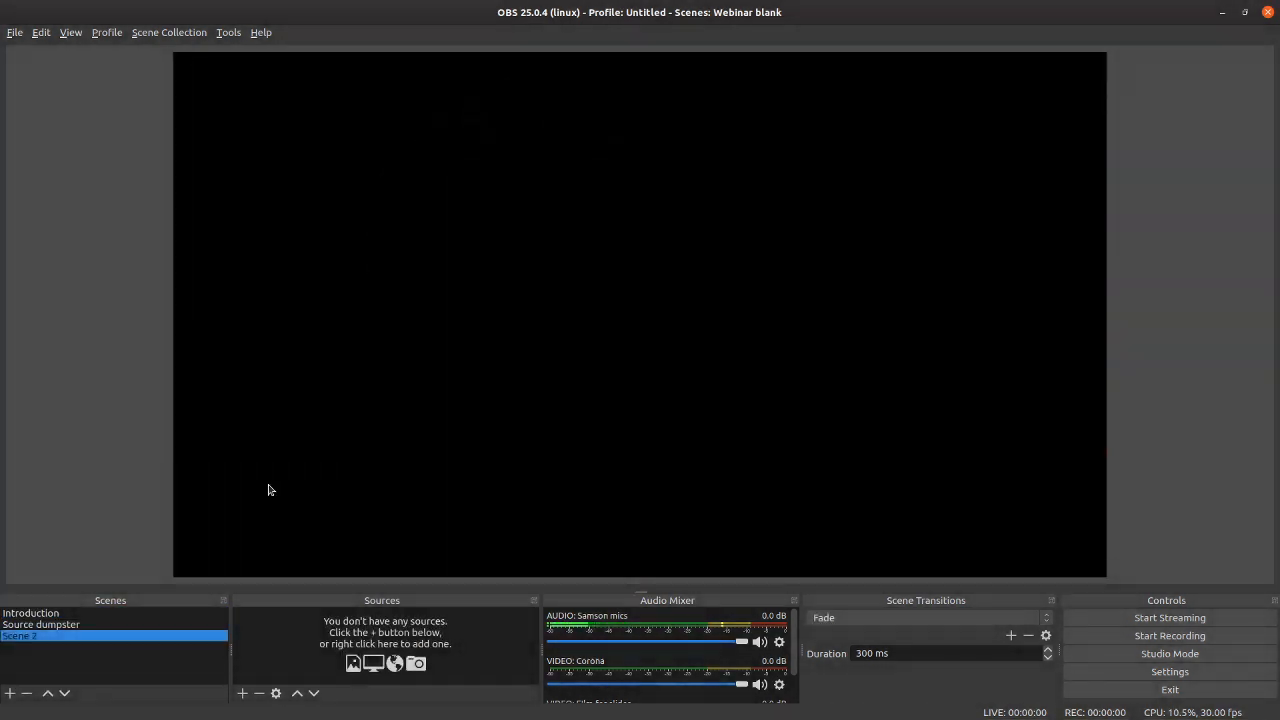
click(47, 693)
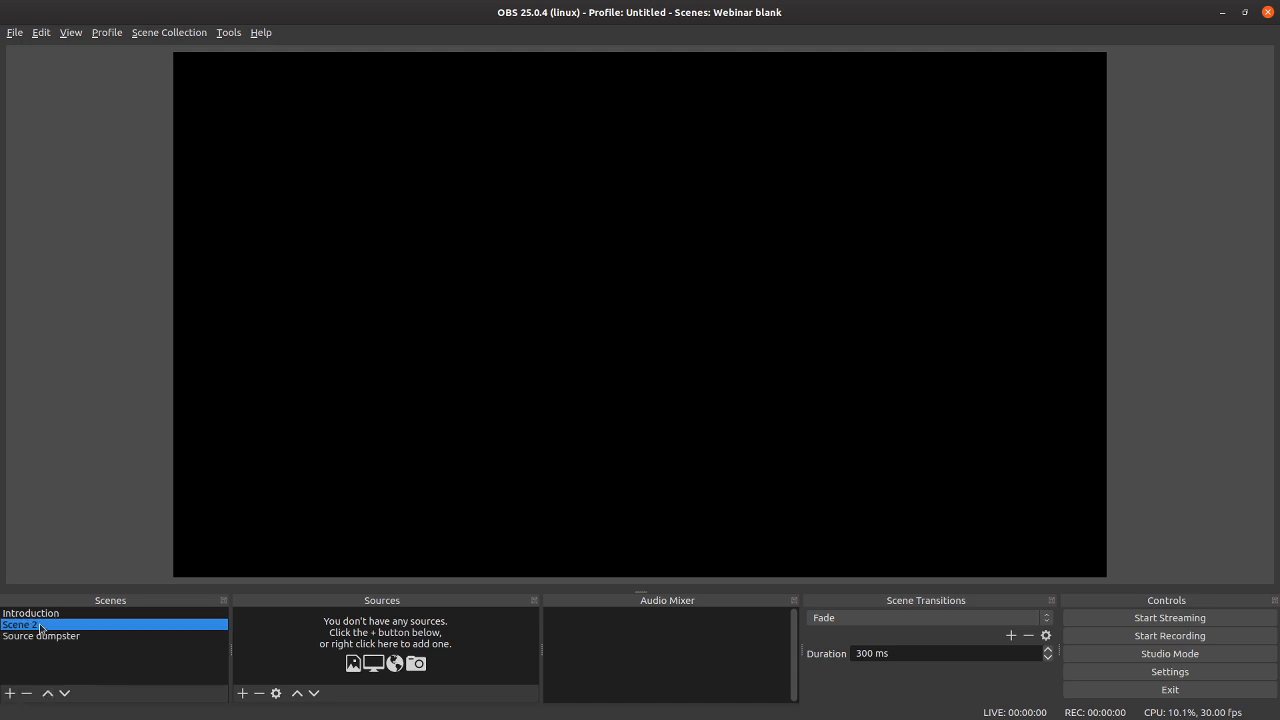
Step: Create a new visible Linux Browser source named "BROWSER: dkeats.com" in Scene 2
click(242, 693)
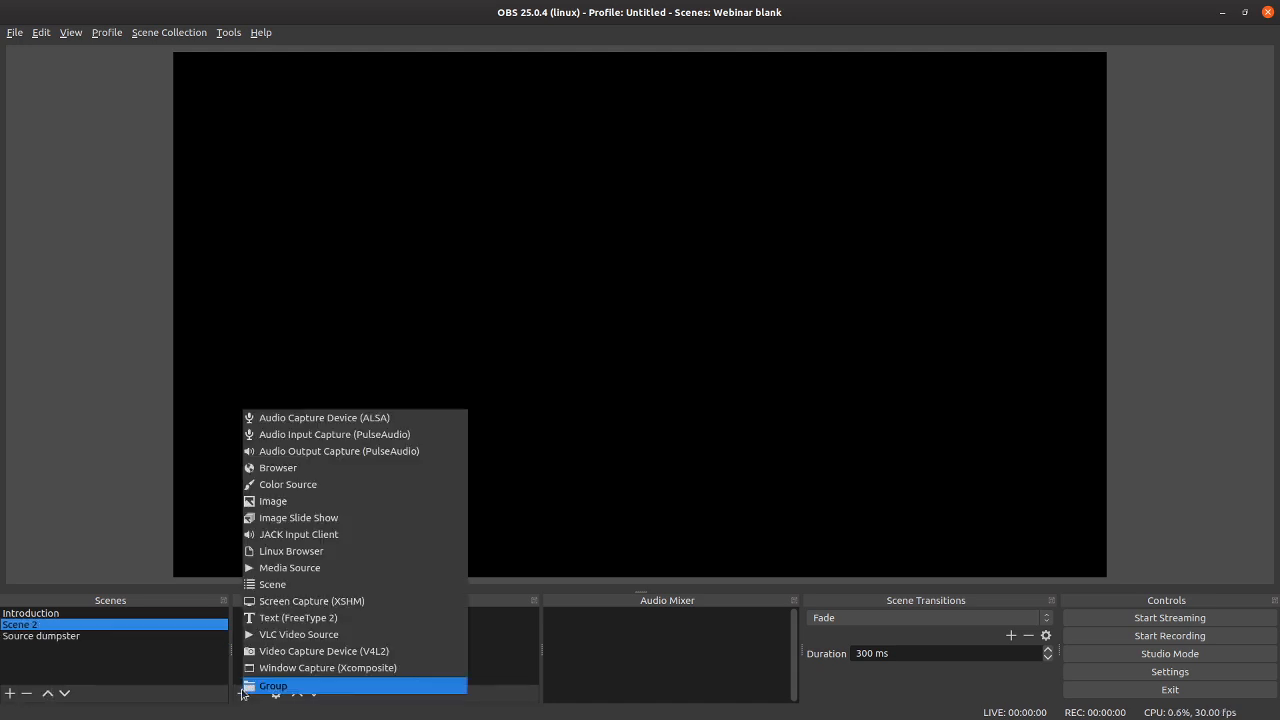
click(258, 551)
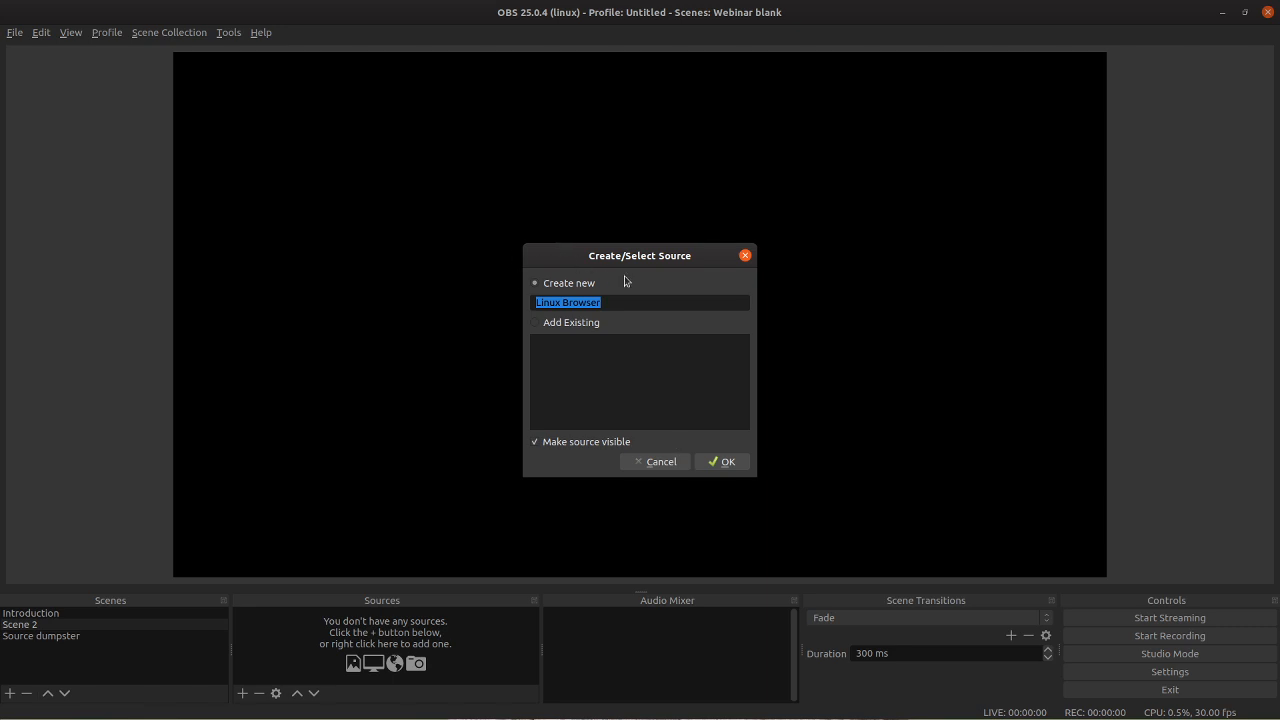
drag(616, 303, 312, 311)
text(BROWSER: dkeats.com)
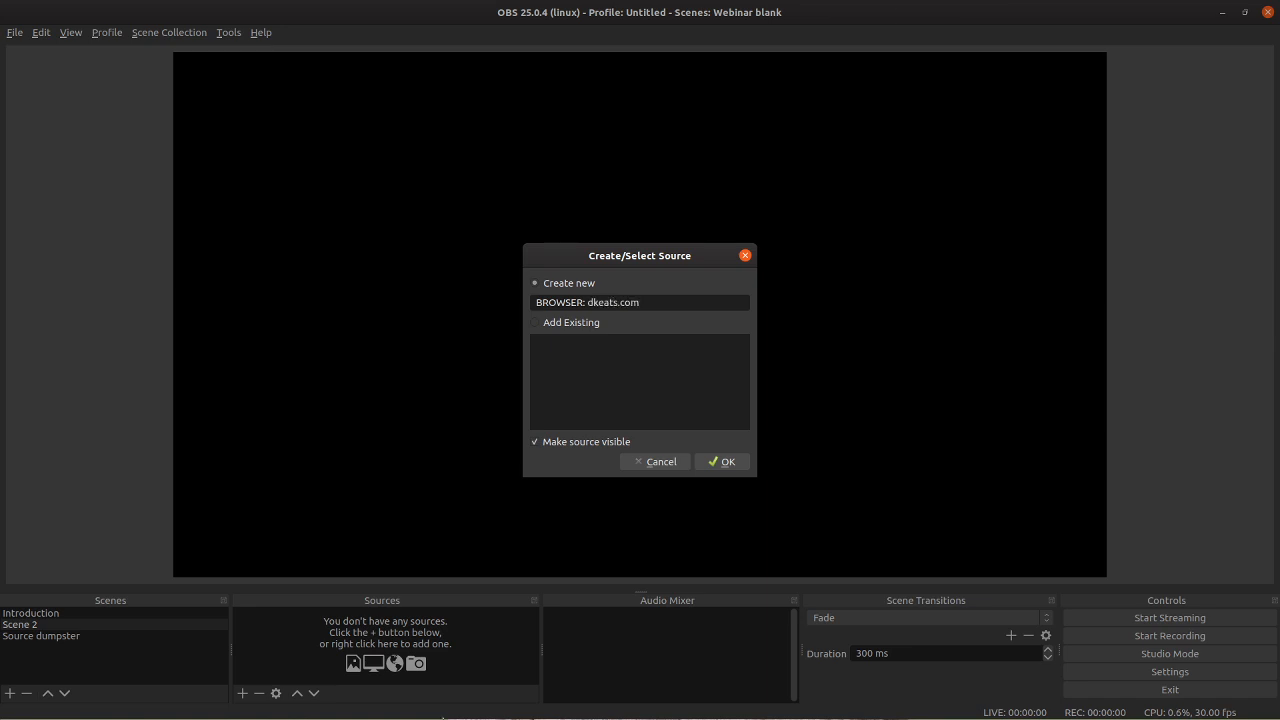
click(723, 462)
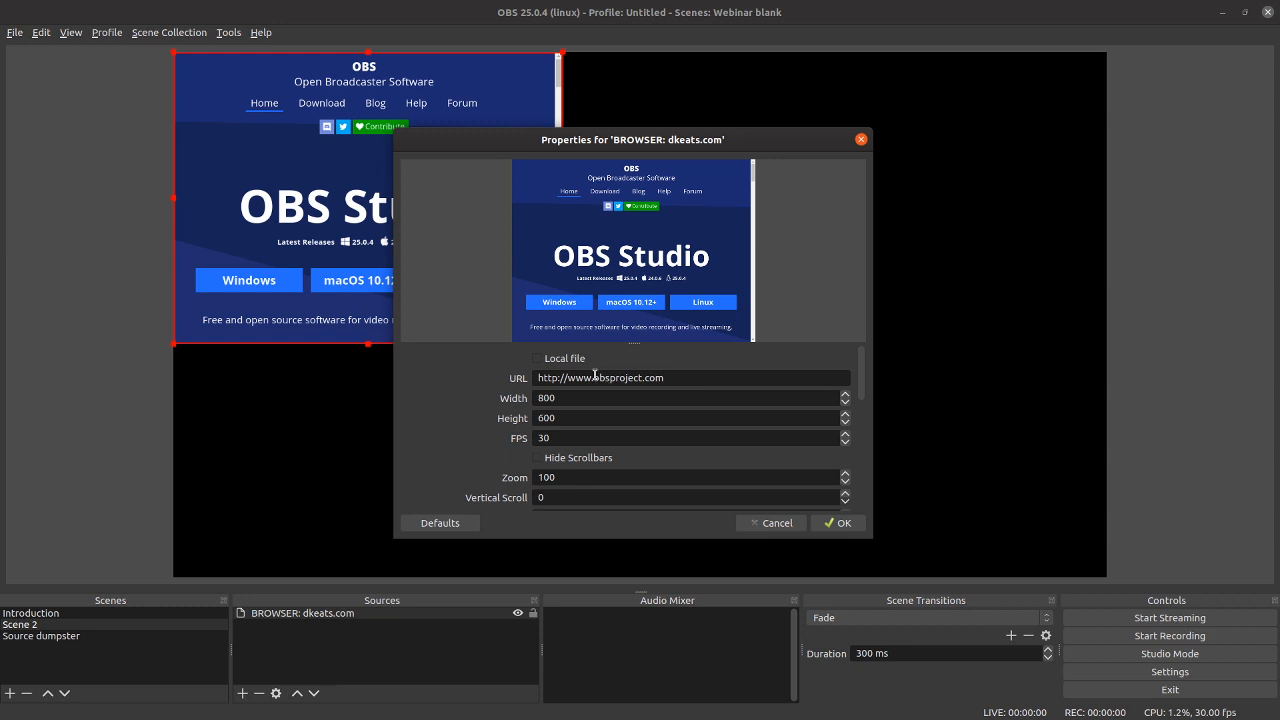
drag(594, 377, 784, 384)
text(dkeat)
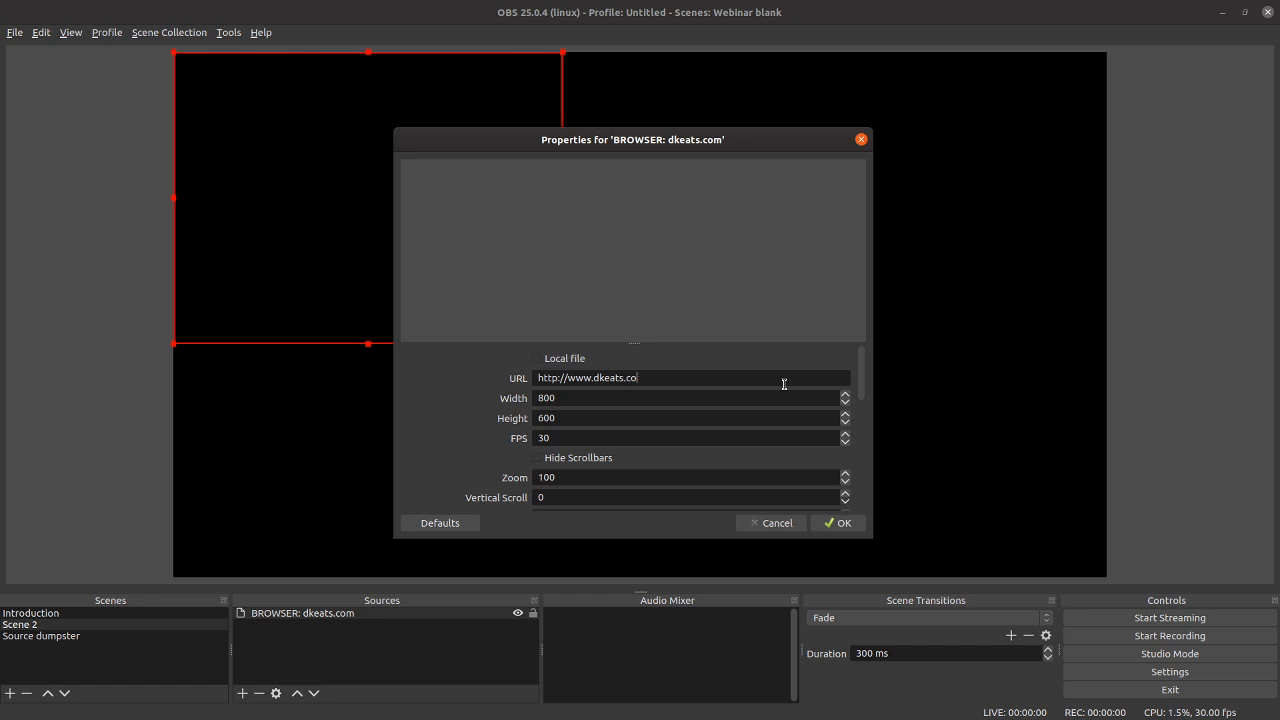
key(Return)
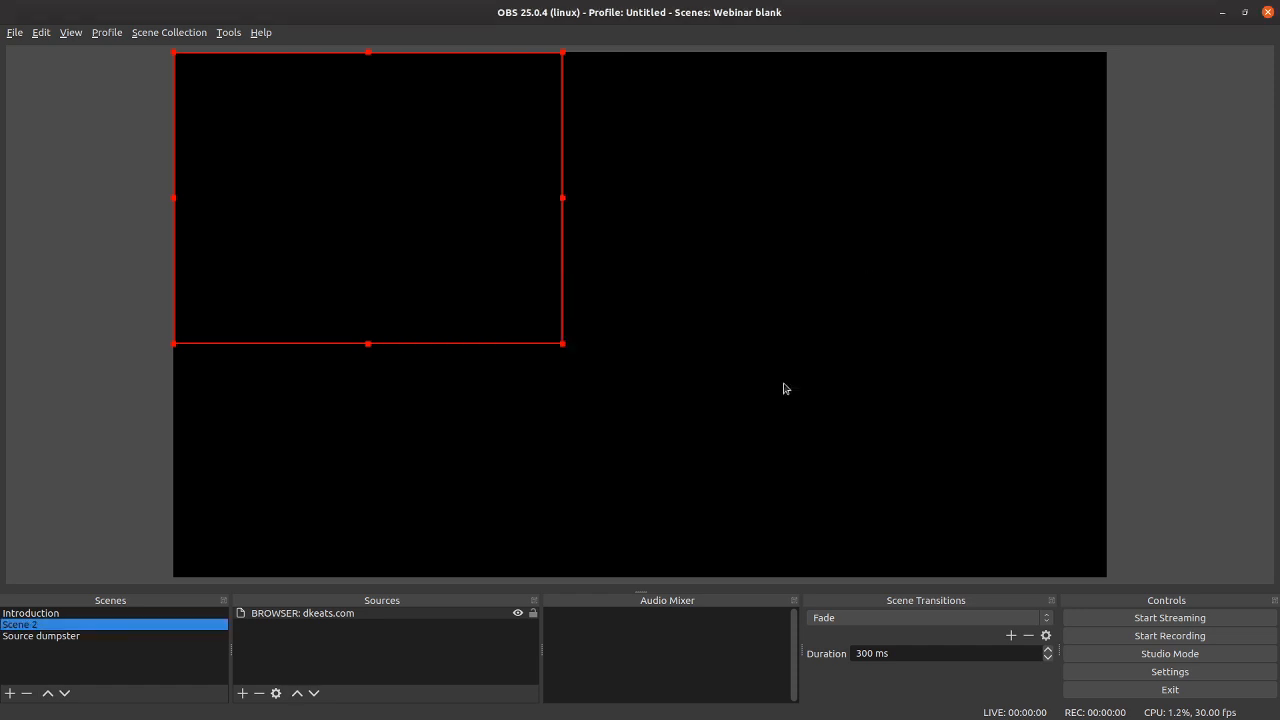
Step: Scale up the browser source from its lower corner until it nearly fills the canvas height
click(562, 346)
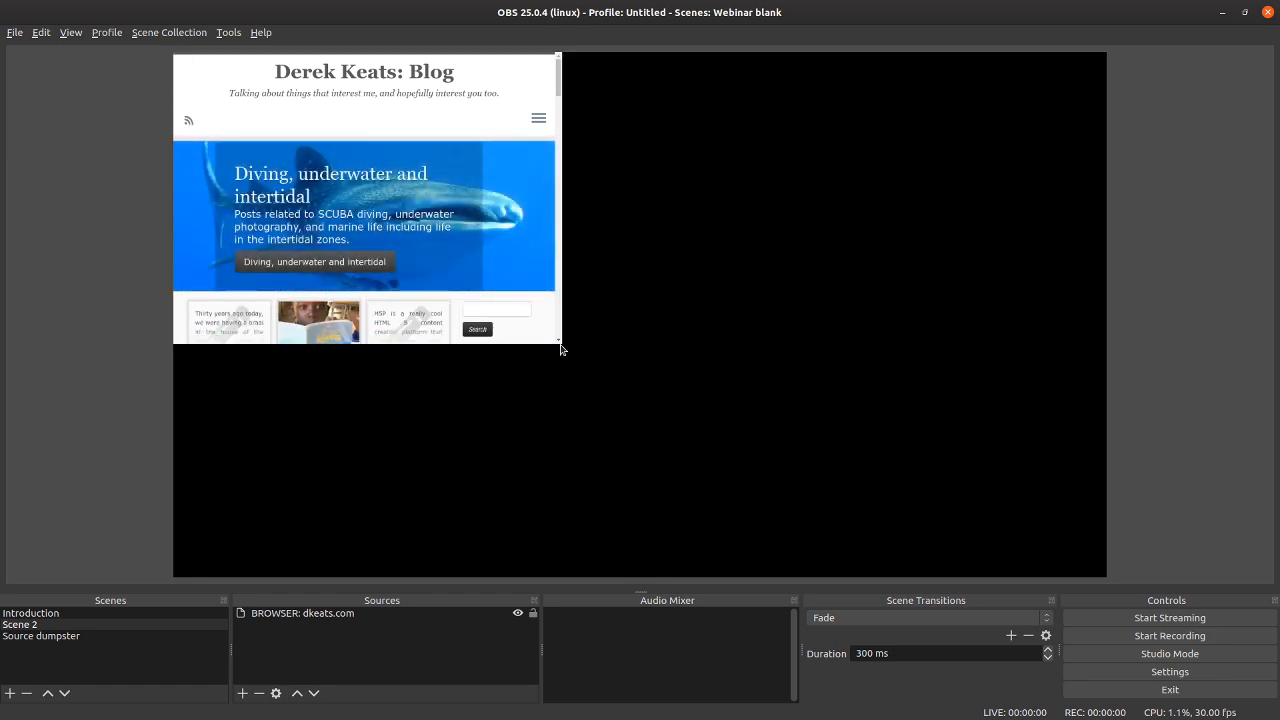
click(554, 333)
drag(563, 346, 869, 502)
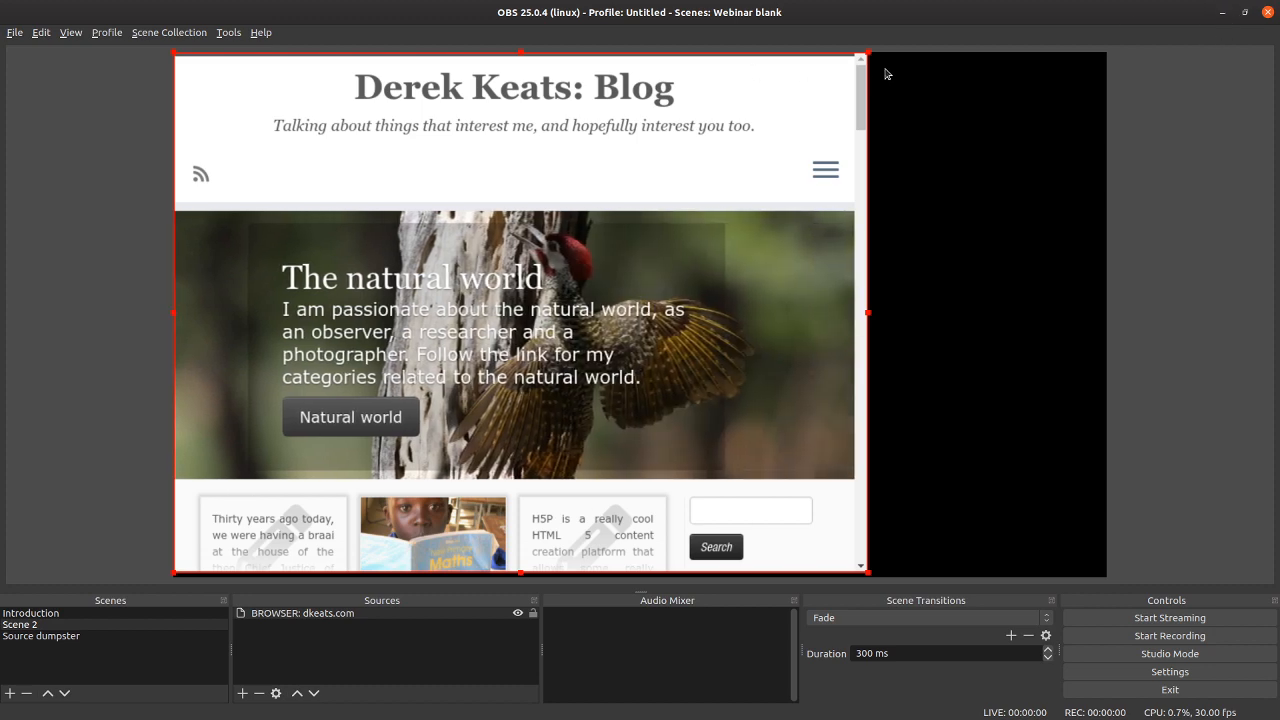
Step: Add a new scene named "Writing" and move it between the Introduction scene and Scene 2
click(11, 694)
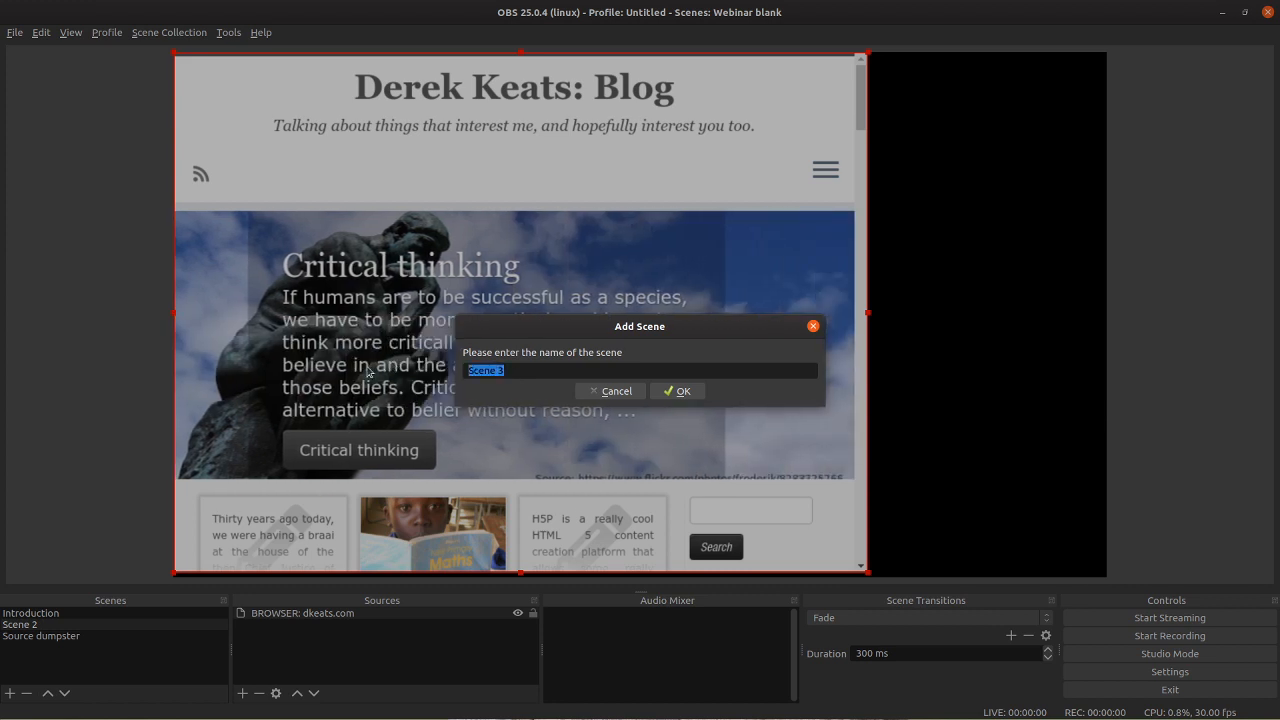
text(Writing)
key(Return)
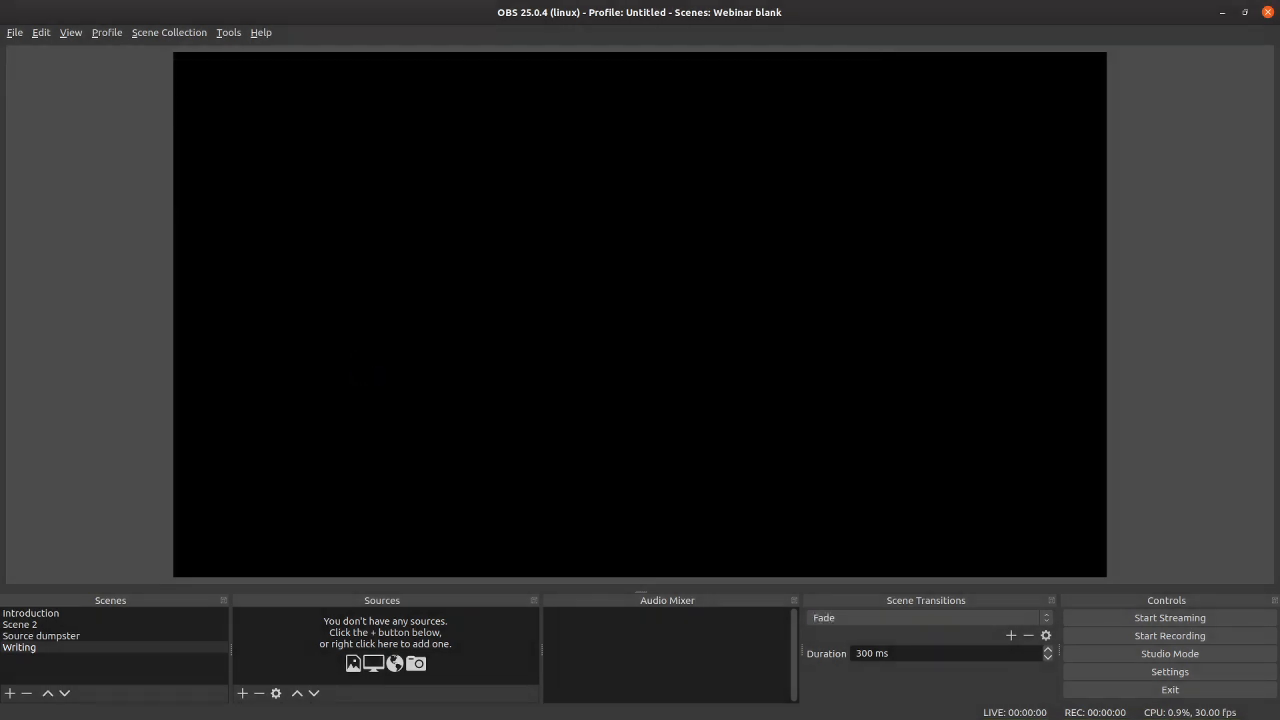
click(41, 694)
click(45, 693)
click(16, 630)
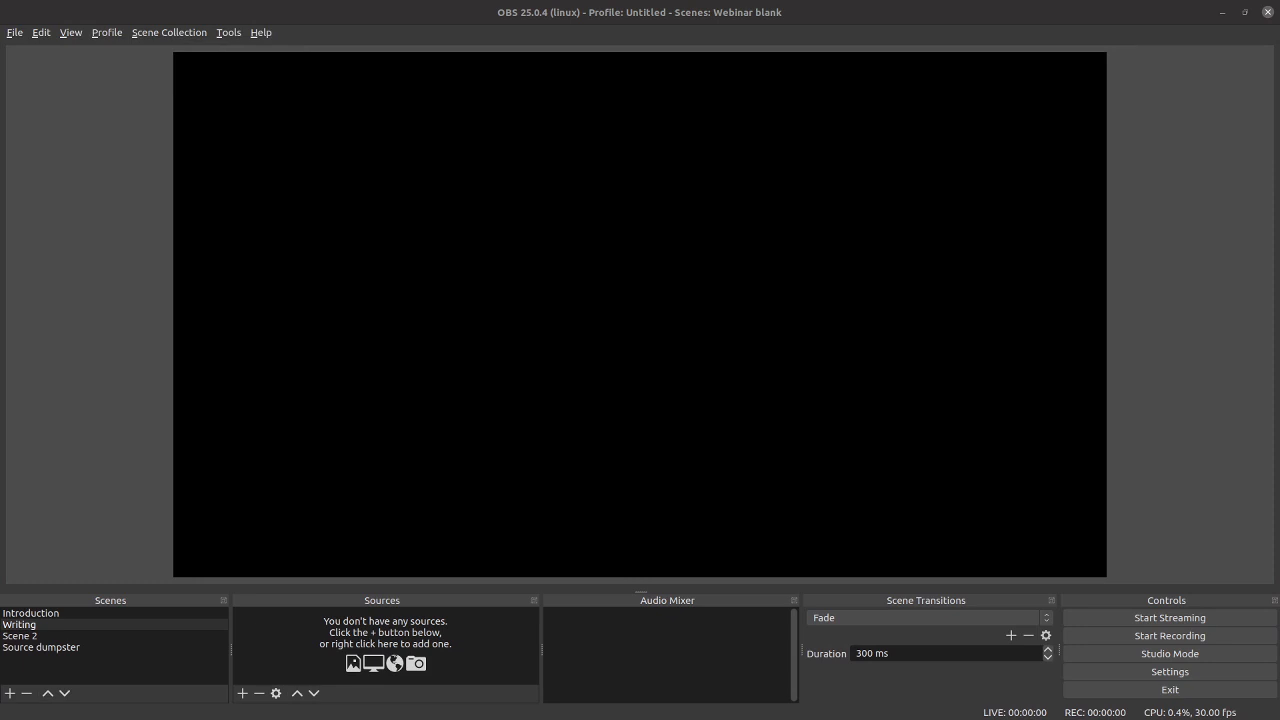
Step: Move the Xournal window off this screen and add a new Window Capture (Xcomposite) source of the Xournal window to the Writing scene
drag(0, 98, 519, 95)
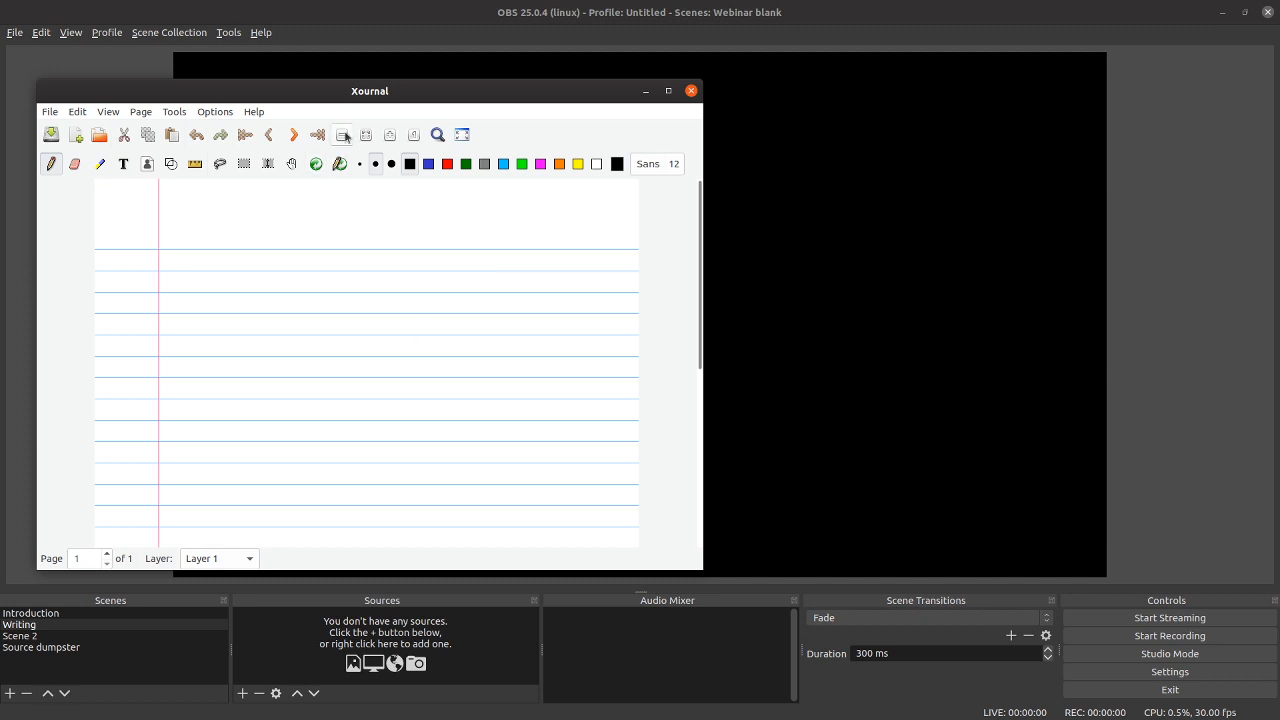
drag(366, 85, 0, 110)
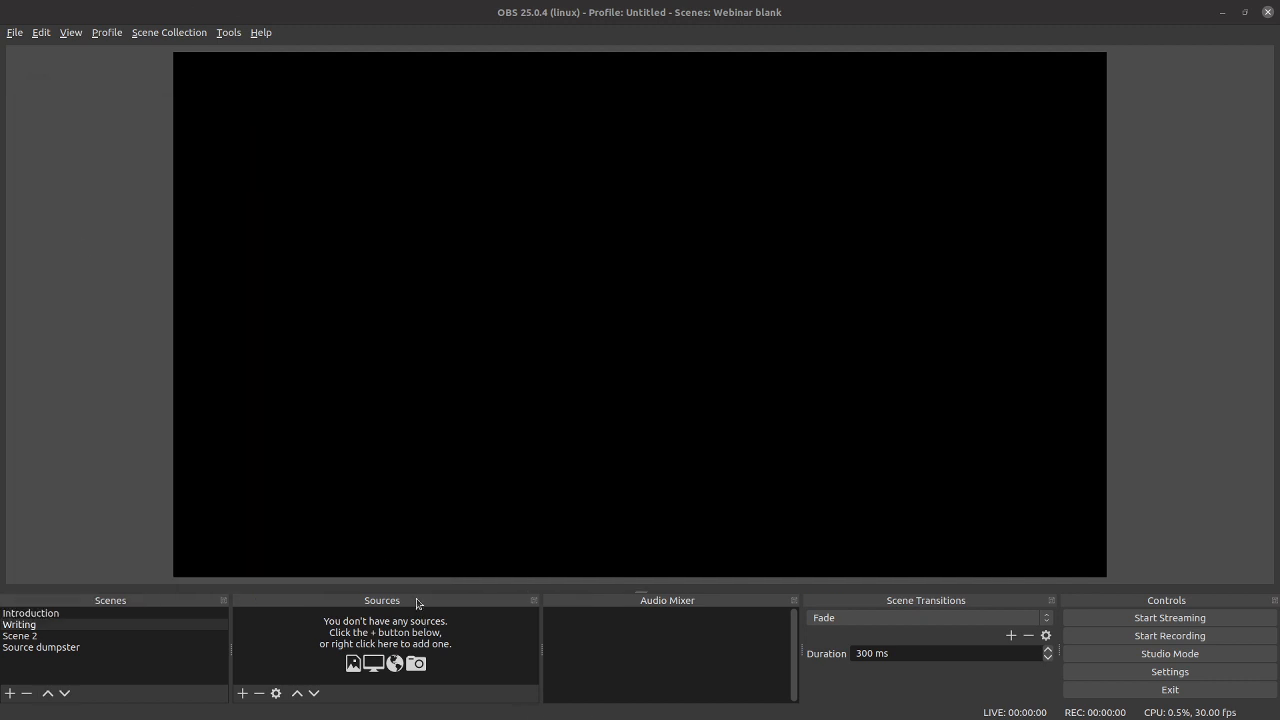
click(241, 688)
click(241, 692)
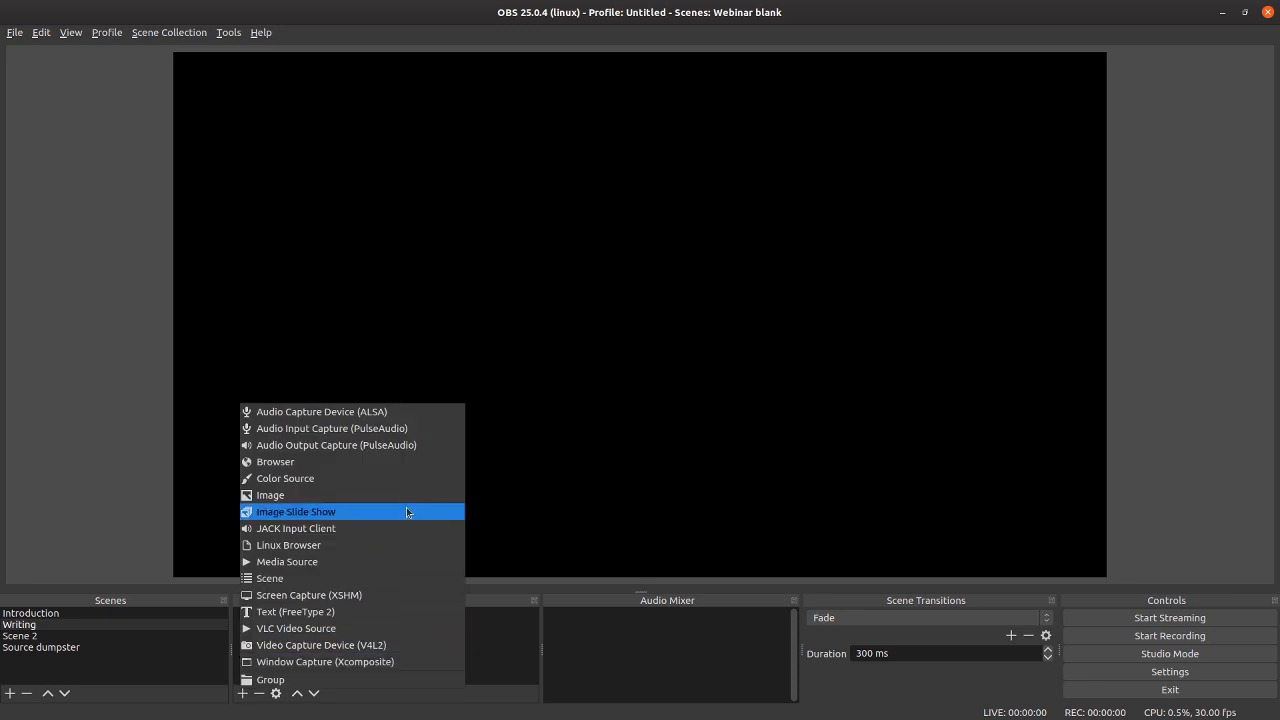
click(377, 662)
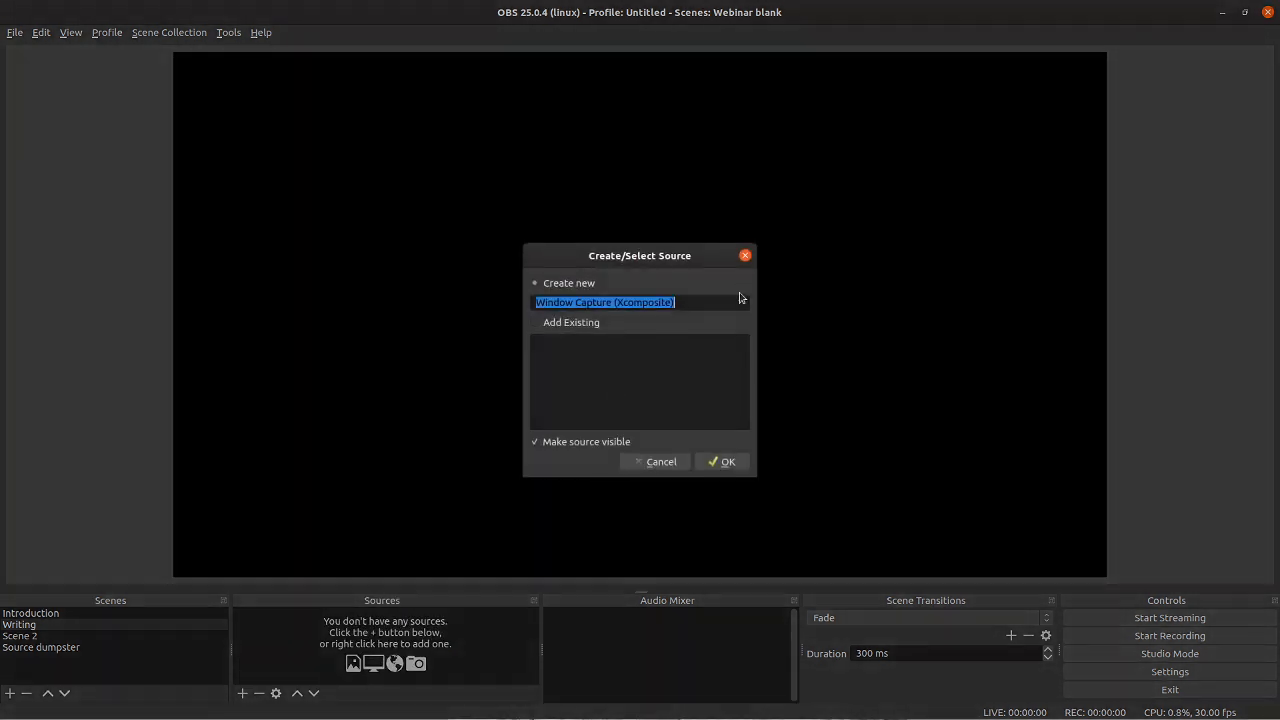
click(724, 461)
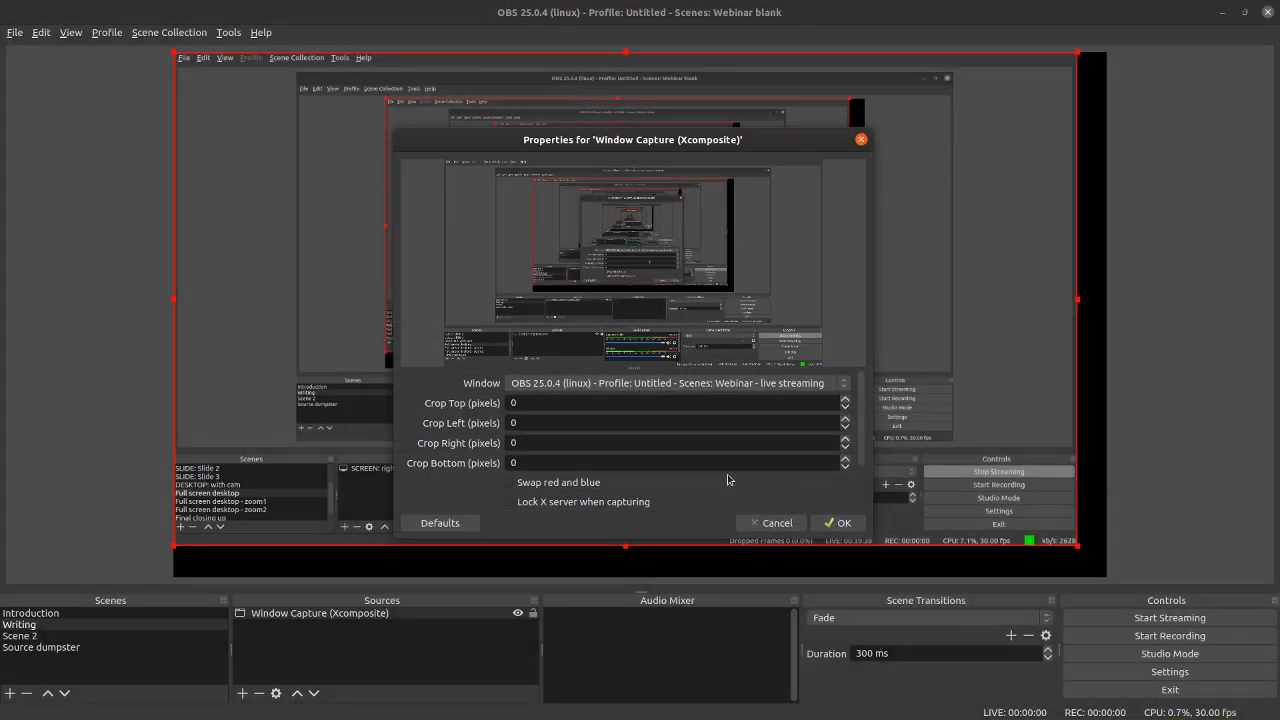
click(757, 385)
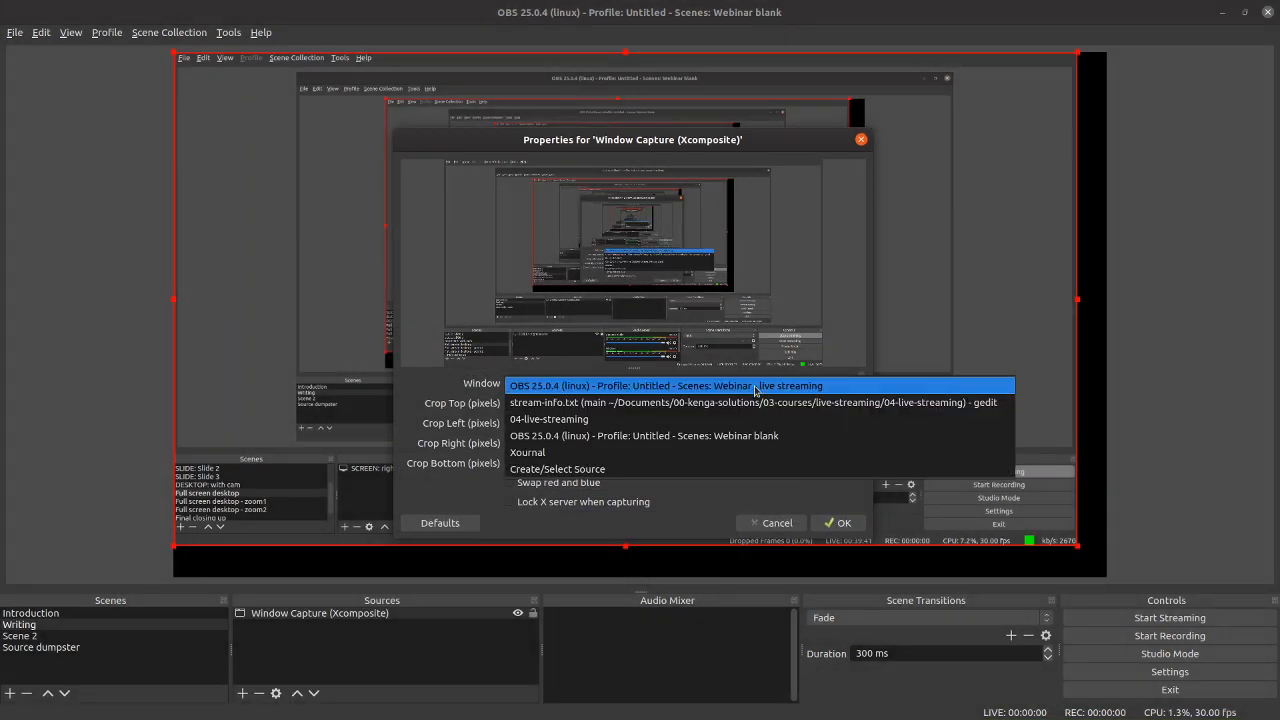
click(677, 448)
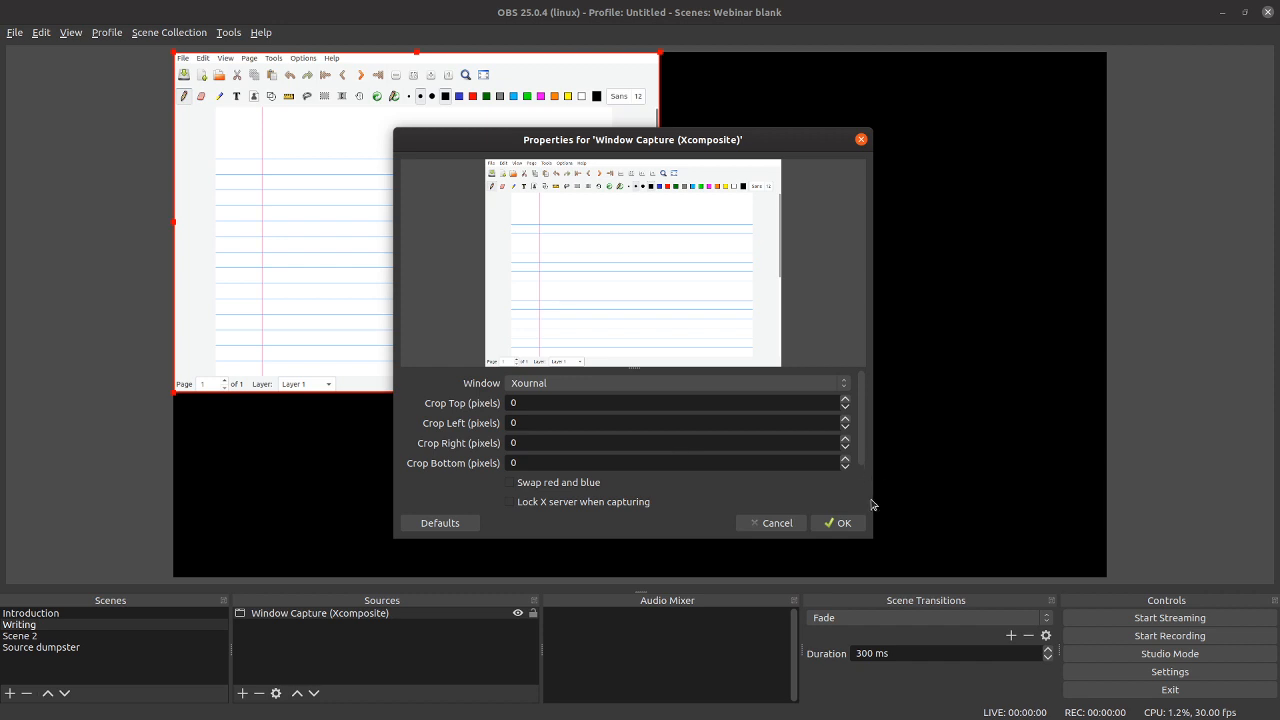
click(838, 523)
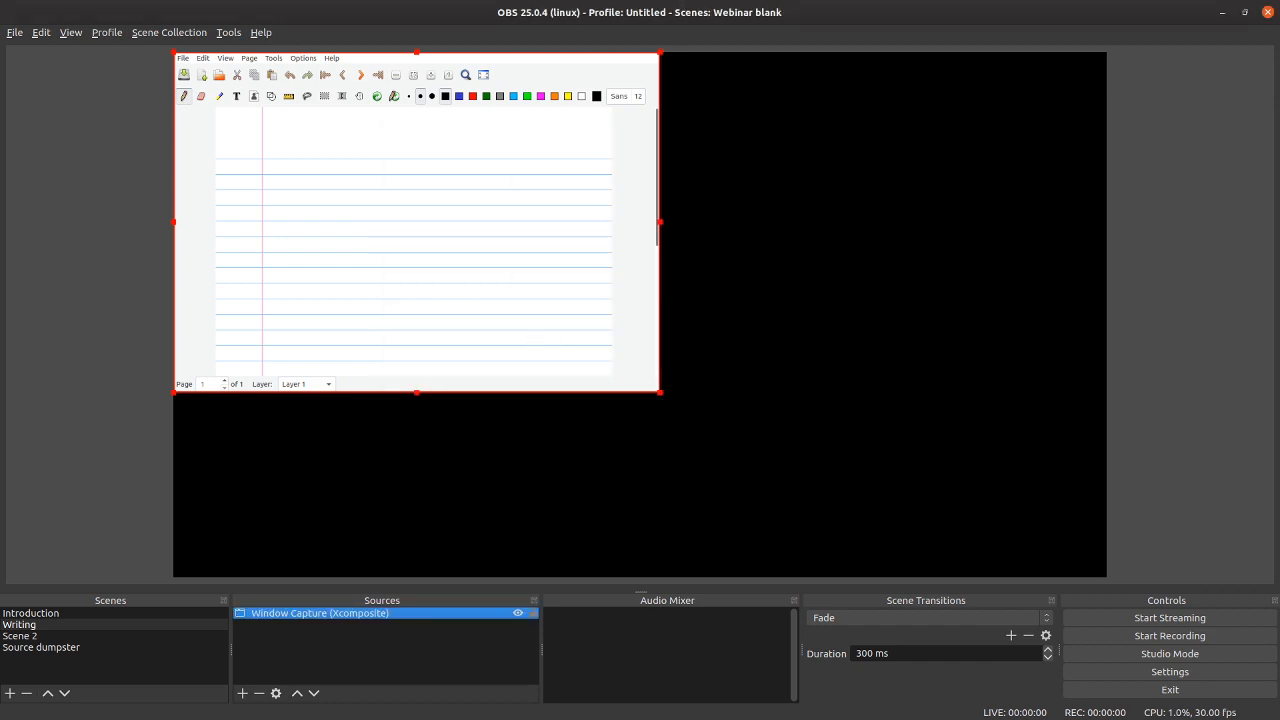
Step: Maximize the Xournal window, then scale its capture to cover the whole canvas and lock the source
key(alt+Tab)
key(super+Up)
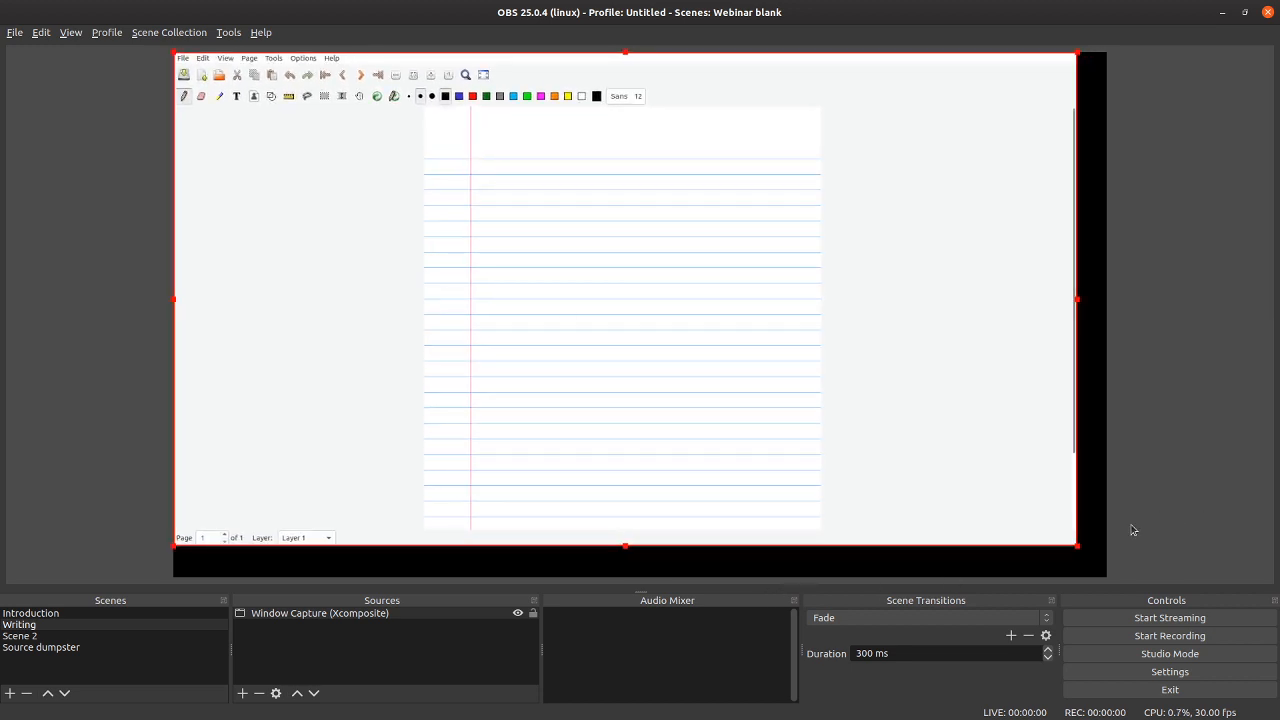
drag(1081, 548, 1101, 578)
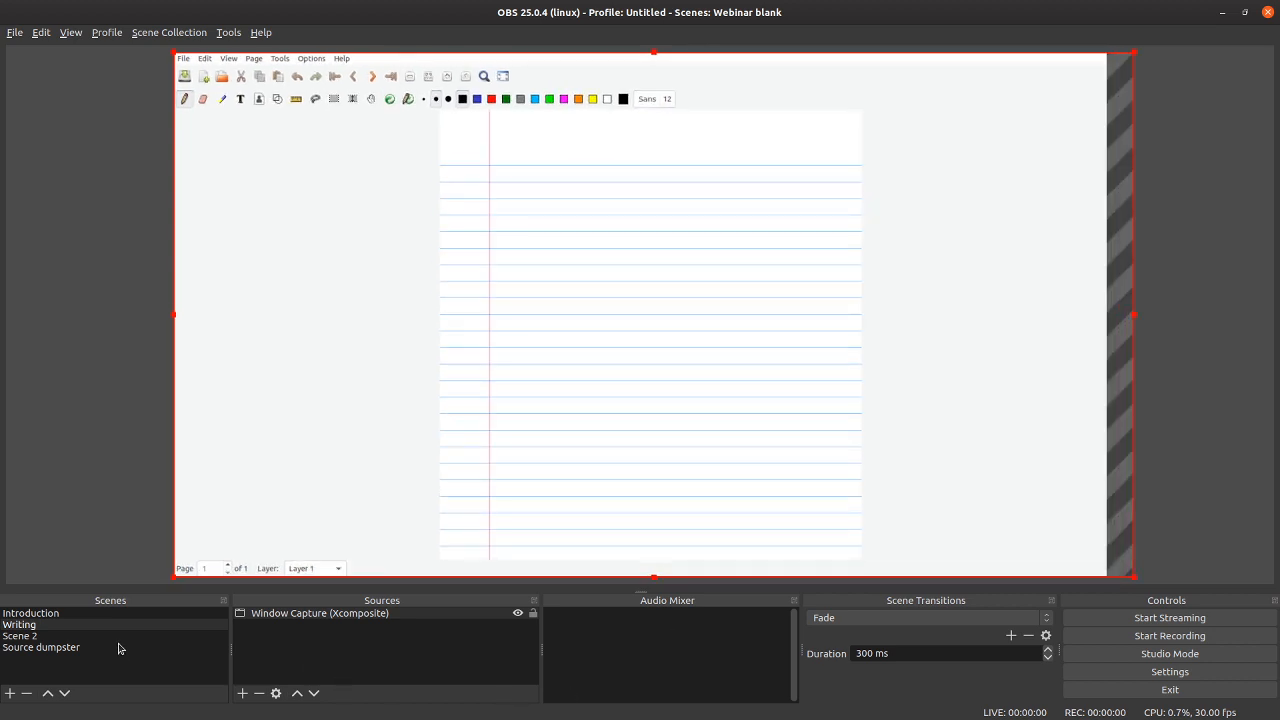
click(532, 613)
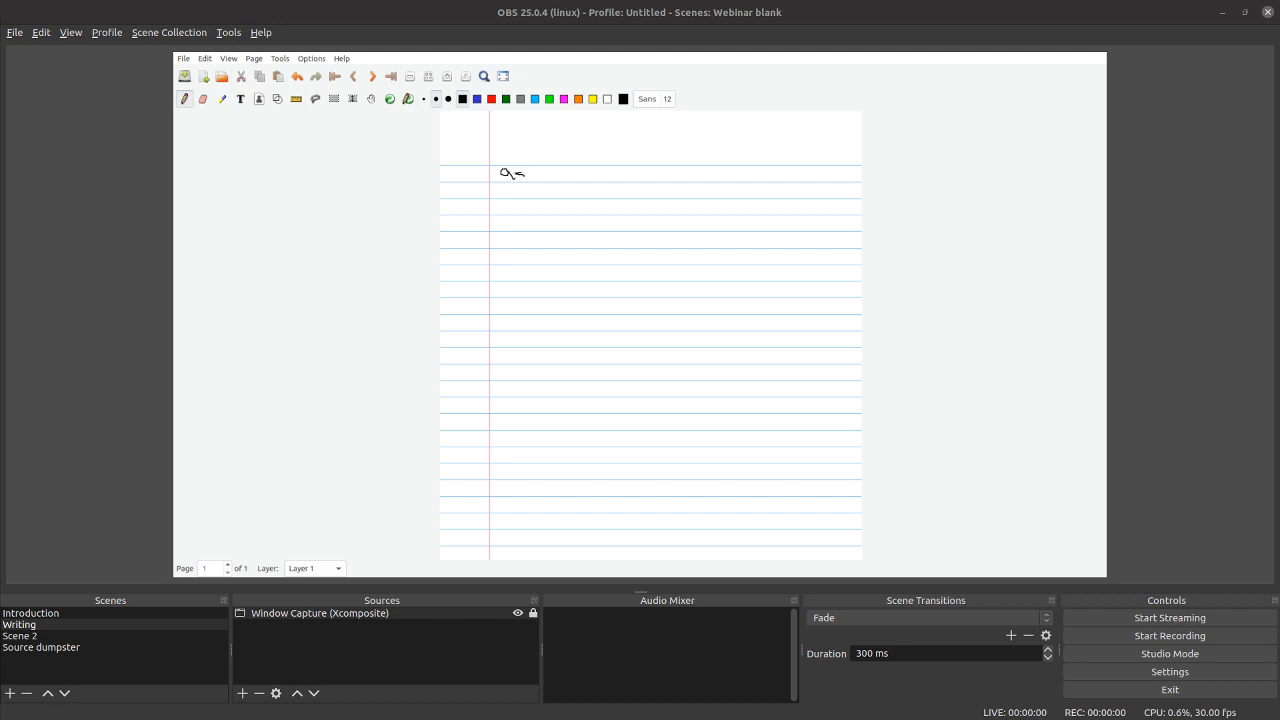
Step: Sketch a cell outline with a small nucleus on the Xournal page and label it "CEll" at the end of a leader line
mouse_move(563, 220)
mouse_down()
mouse_move(499, 279)
mouse_move(548, 321)
mouse_move(561, 224)
mouse_up()
mouse_move(523, 262)
mouse_down()
mouse_move(523, 276)
mouse_move(608, 252)
mouse_up()
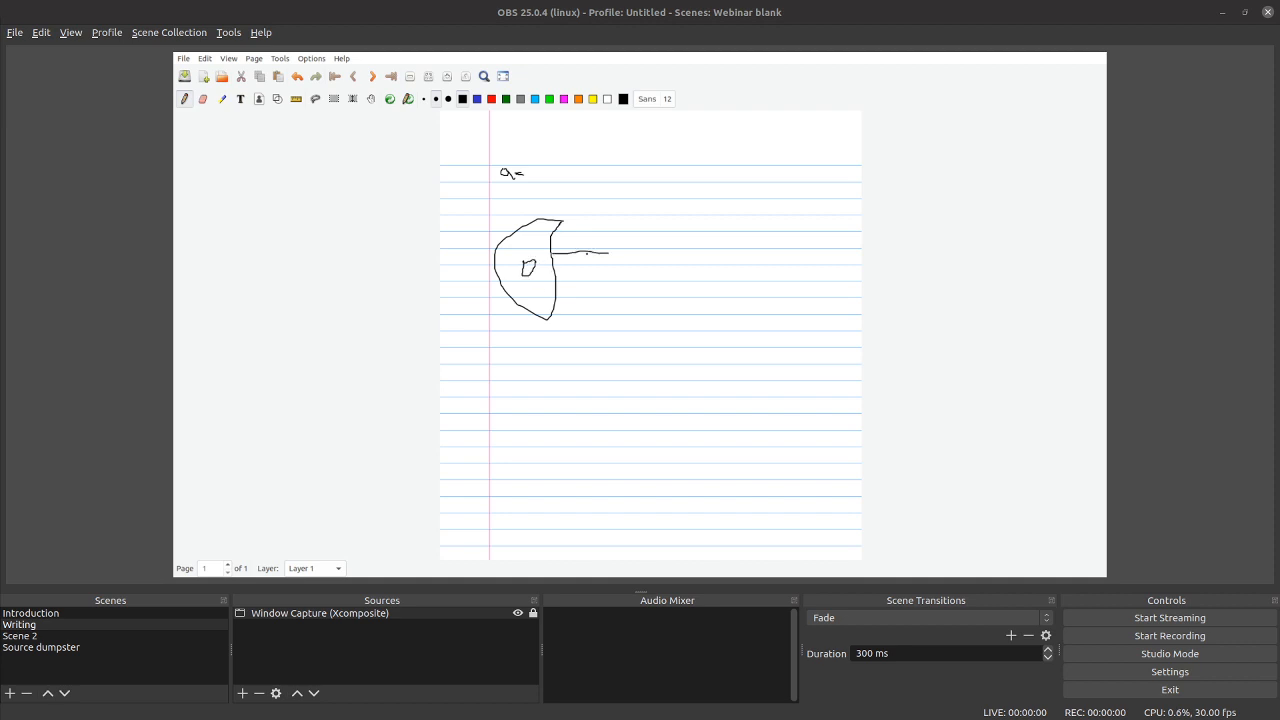
click(240, 99)
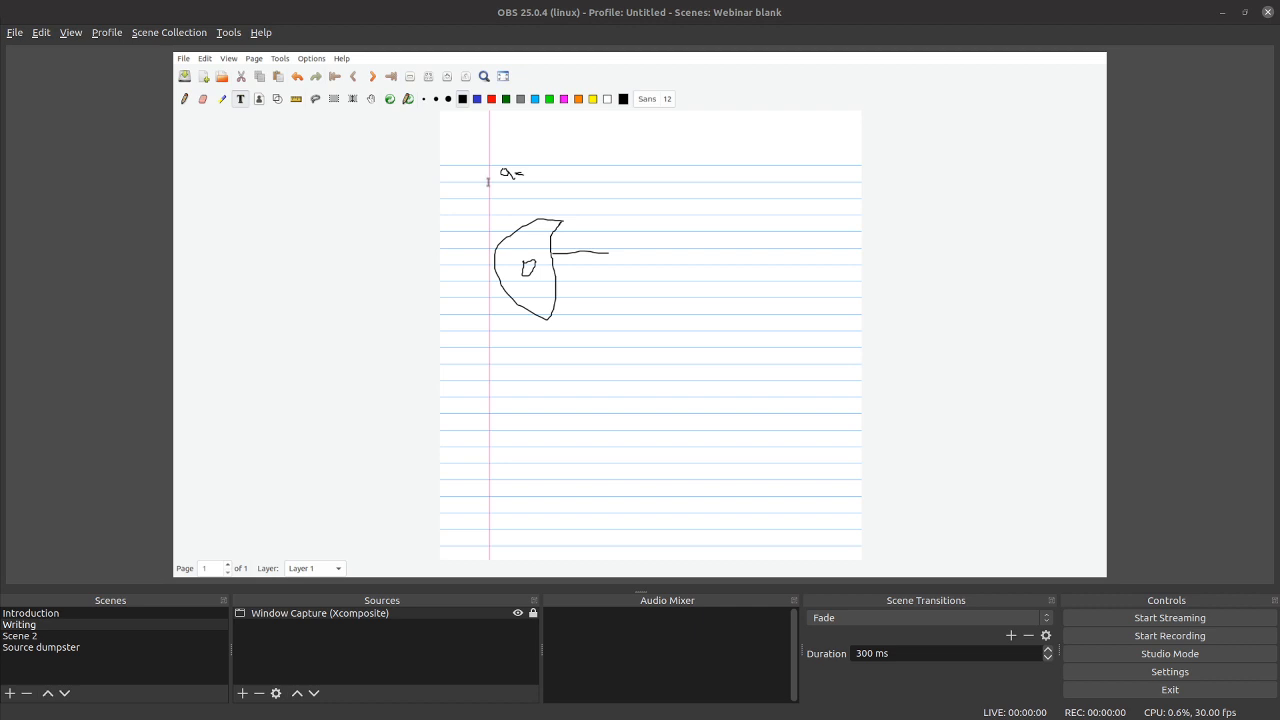
click(616, 255)
text(CEl)
Step: Draw a leader line from the small inner shape of the cell and label it "Nucleus" with the Text tool
click(184, 99)
drag(530, 270, 605, 302)
click(240, 99)
text(Nuckeu)
key(BackSpace)
key(BackSpace)
text(eus)
Step: Review the streaming service, server and stream key in the Stream settings, revealing and hiding the key before closing the settings
click(1143, 617)
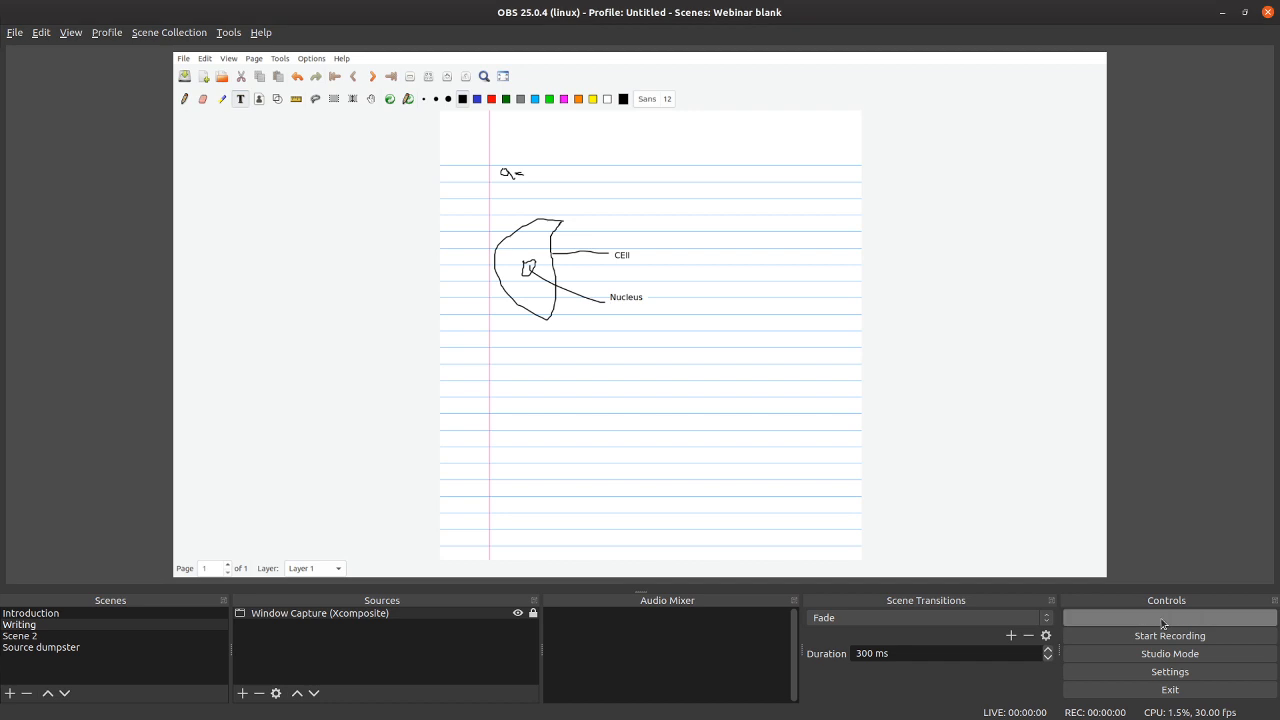
click(1140, 618)
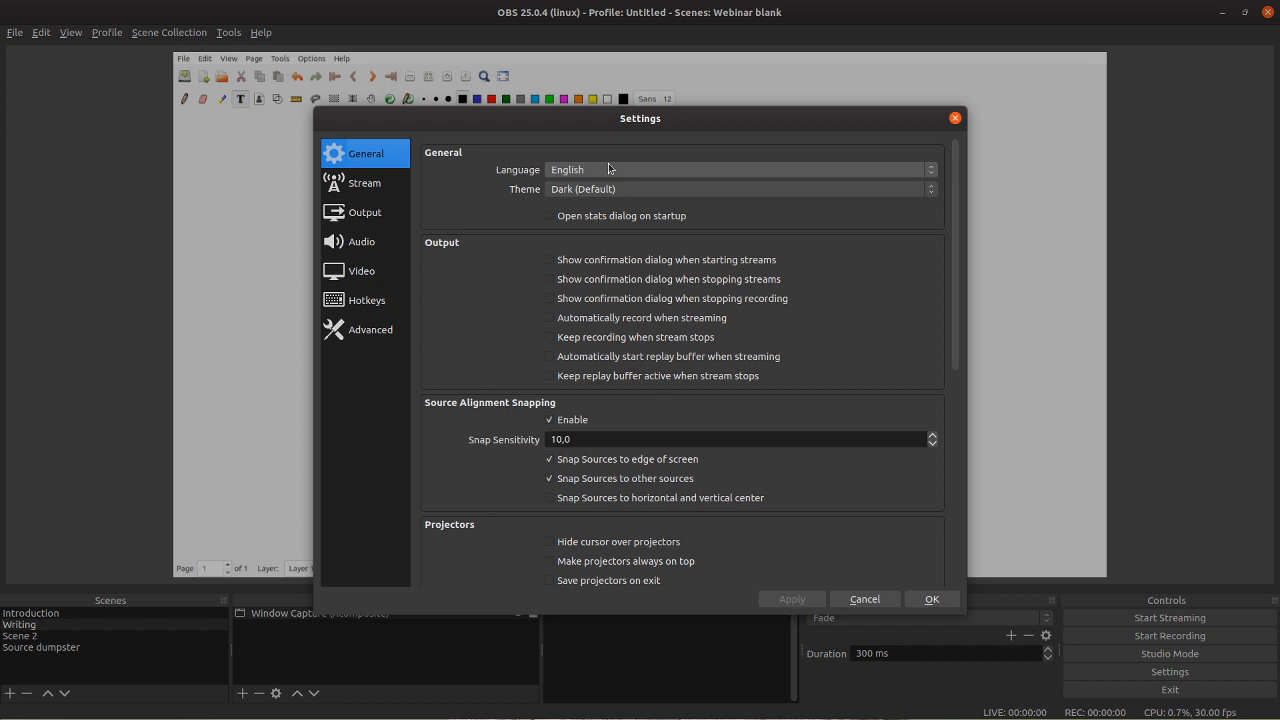
click(334, 183)
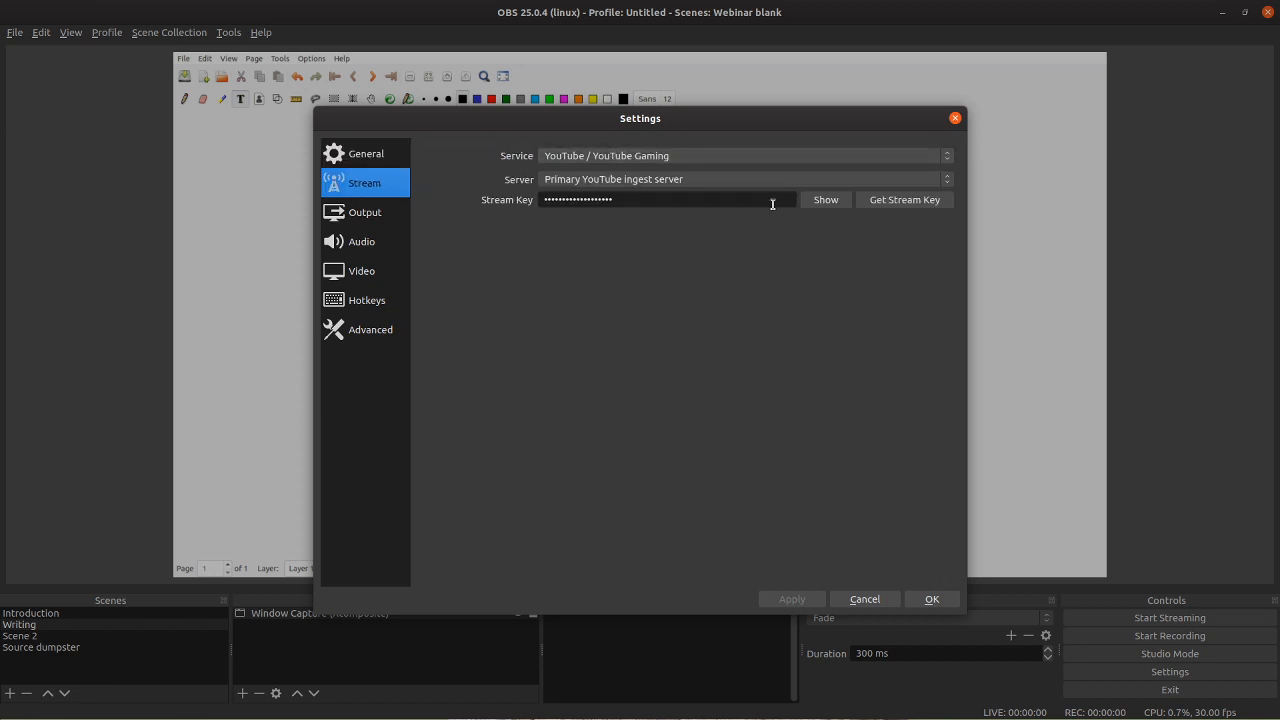
click(826, 200)
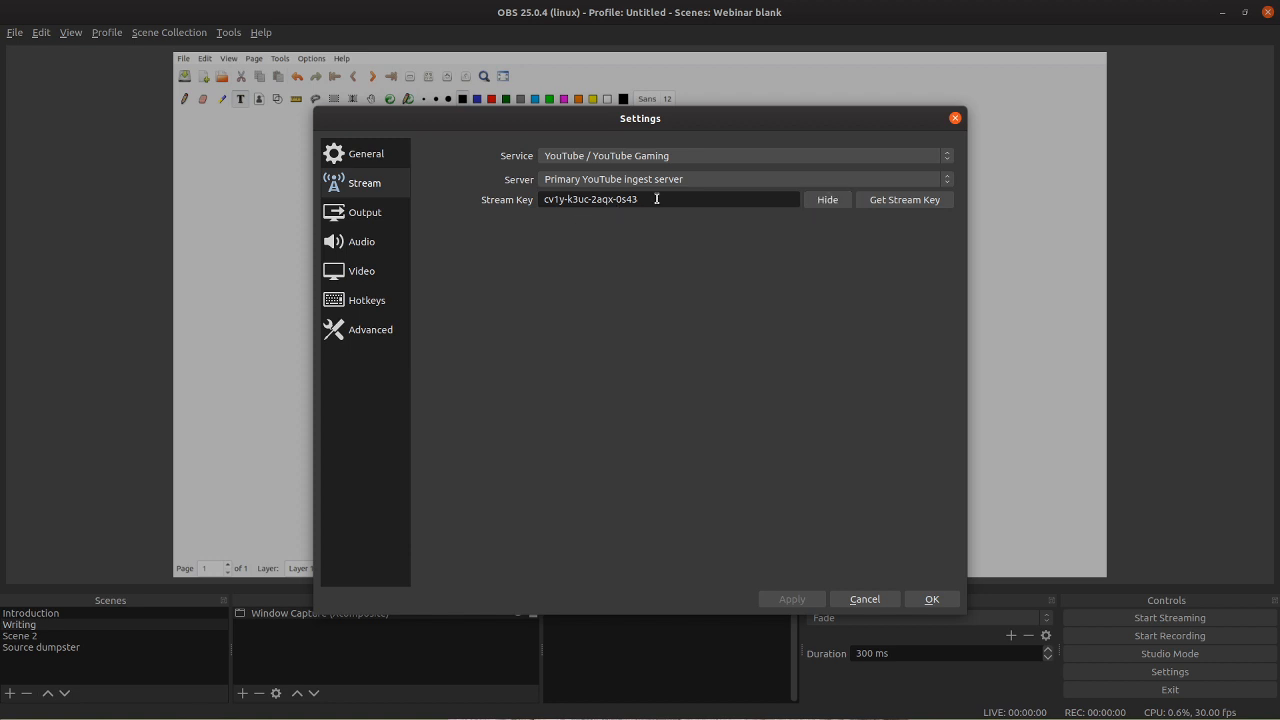
click(828, 203)
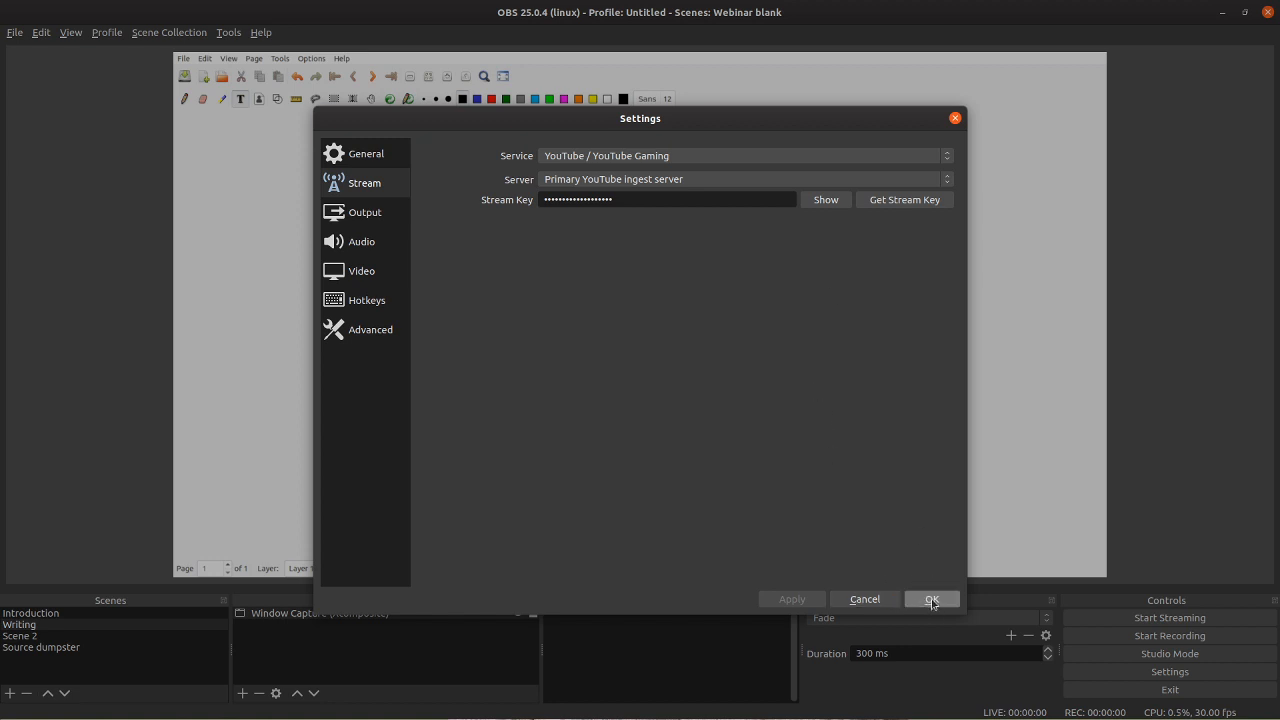
click(954, 119)
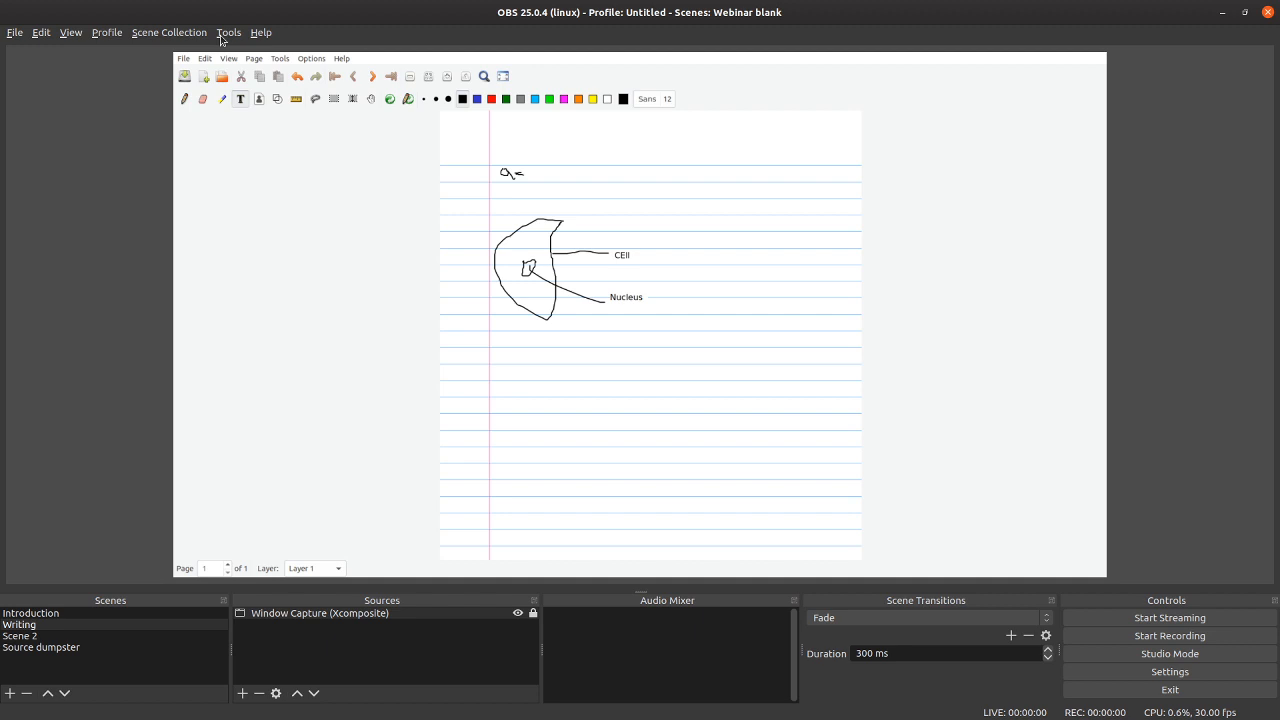
click(265, 36)
click(945, 152)
key(alt+Tab)
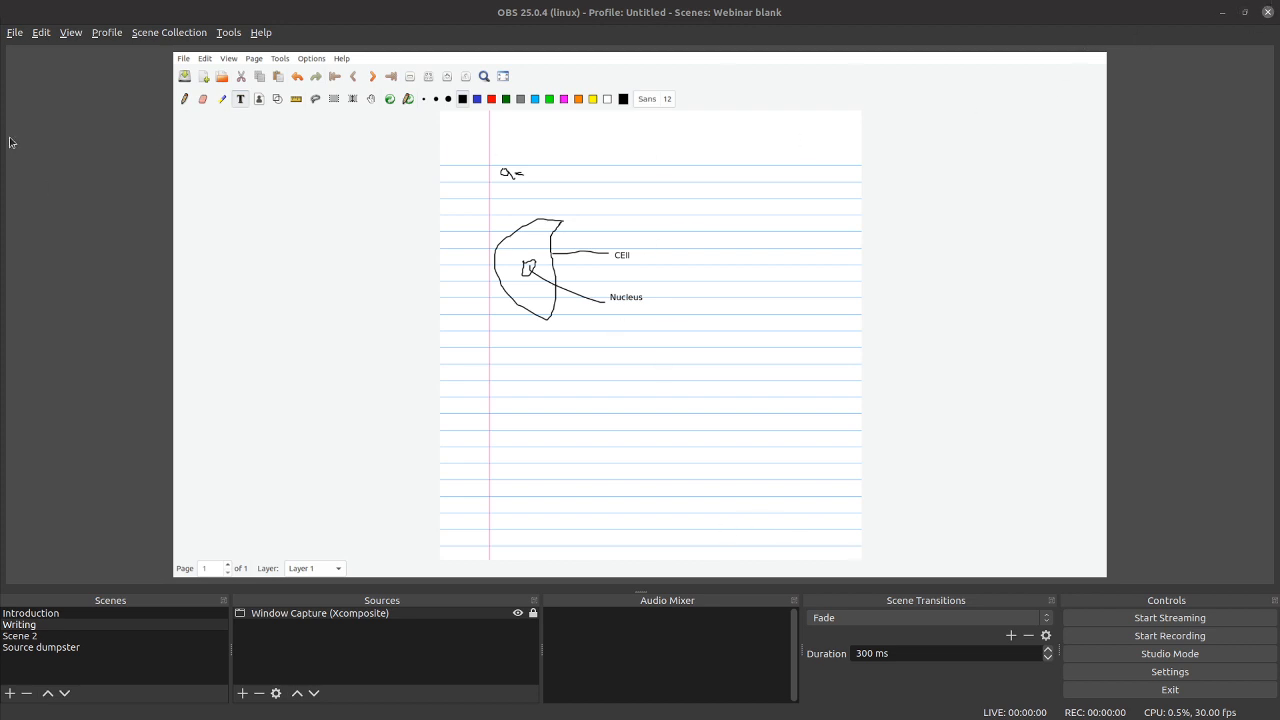
Step: Switch between Scene 2, Introduction and Writing to preview each scene, finishing on Writing
click(10, 636)
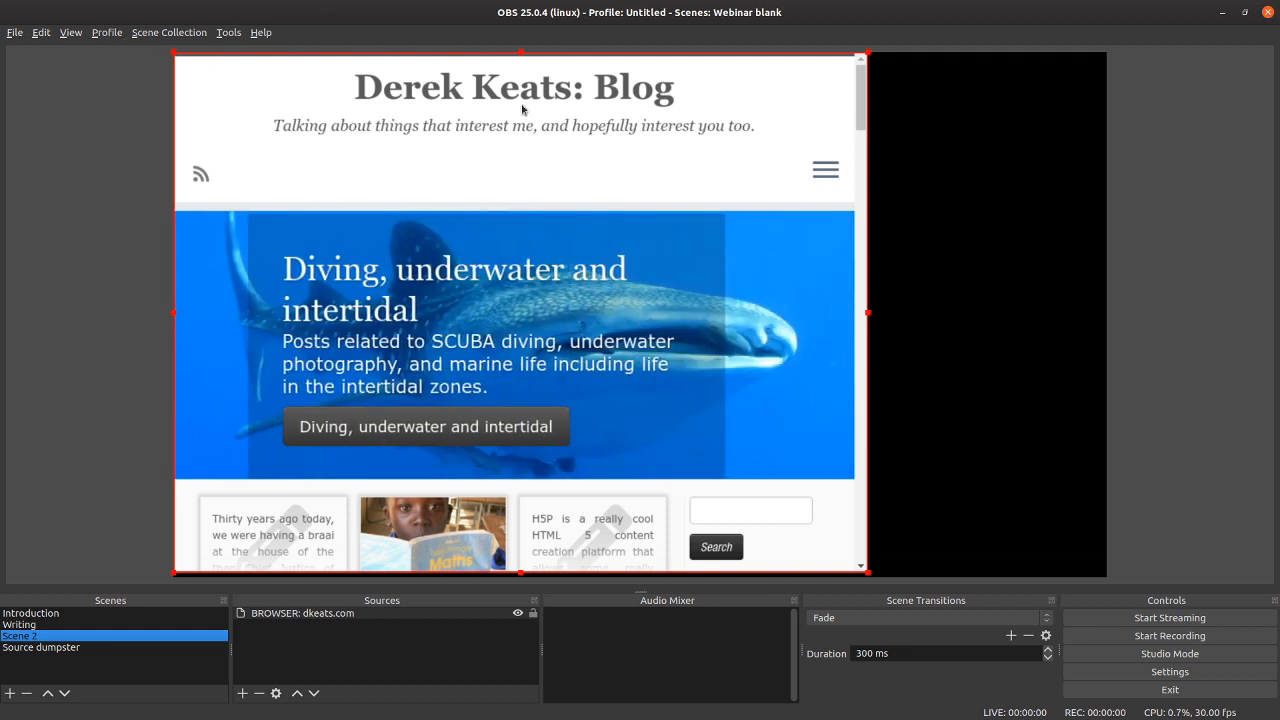
click(48, 613)
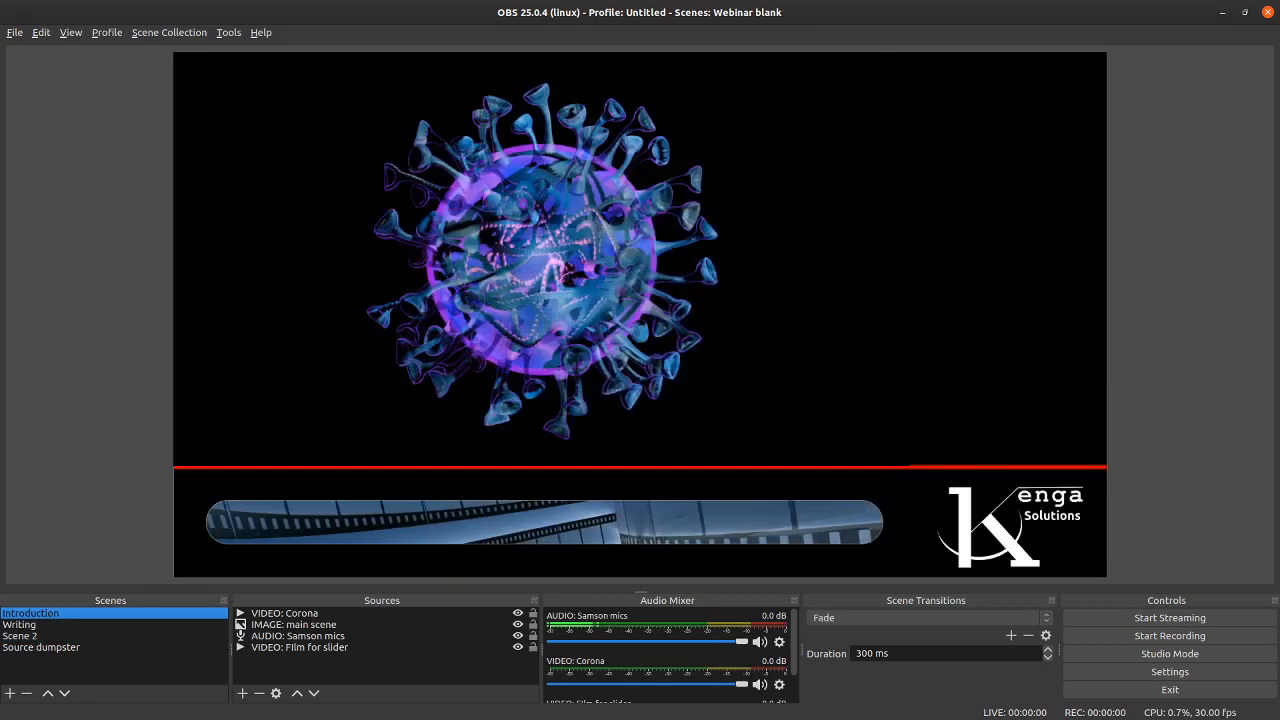
click(33, 636)
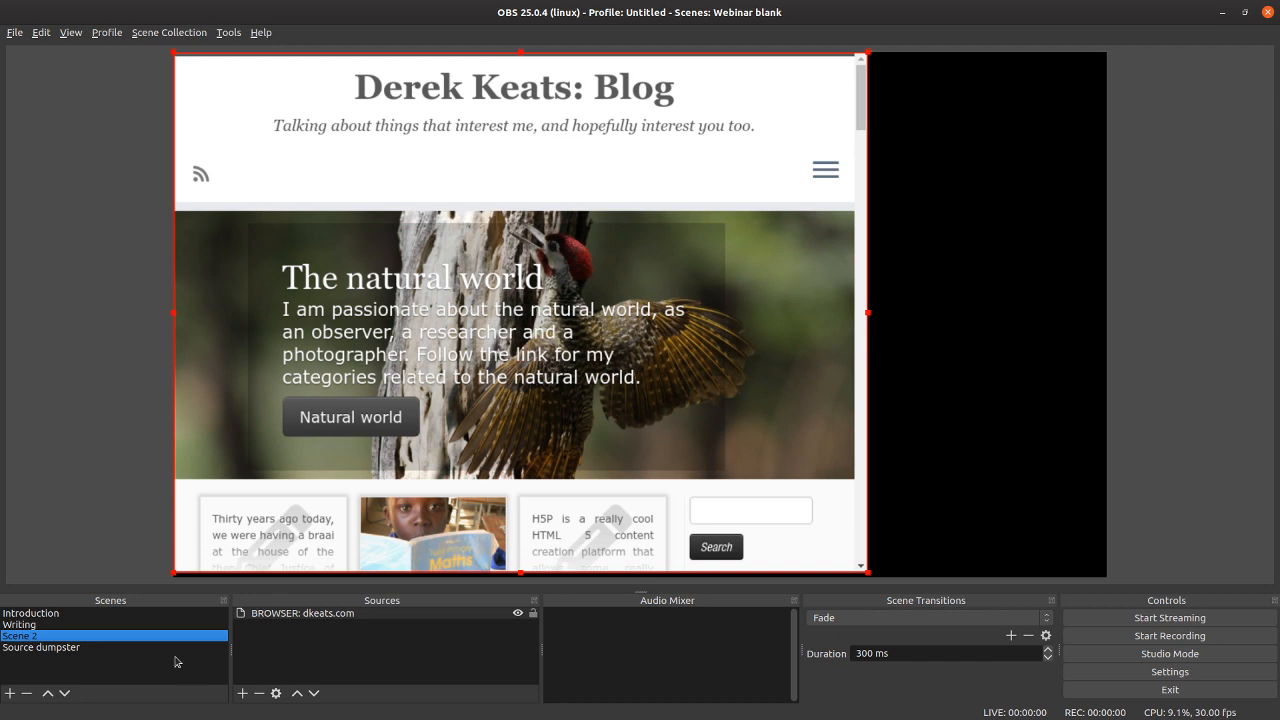
click(33, 625)
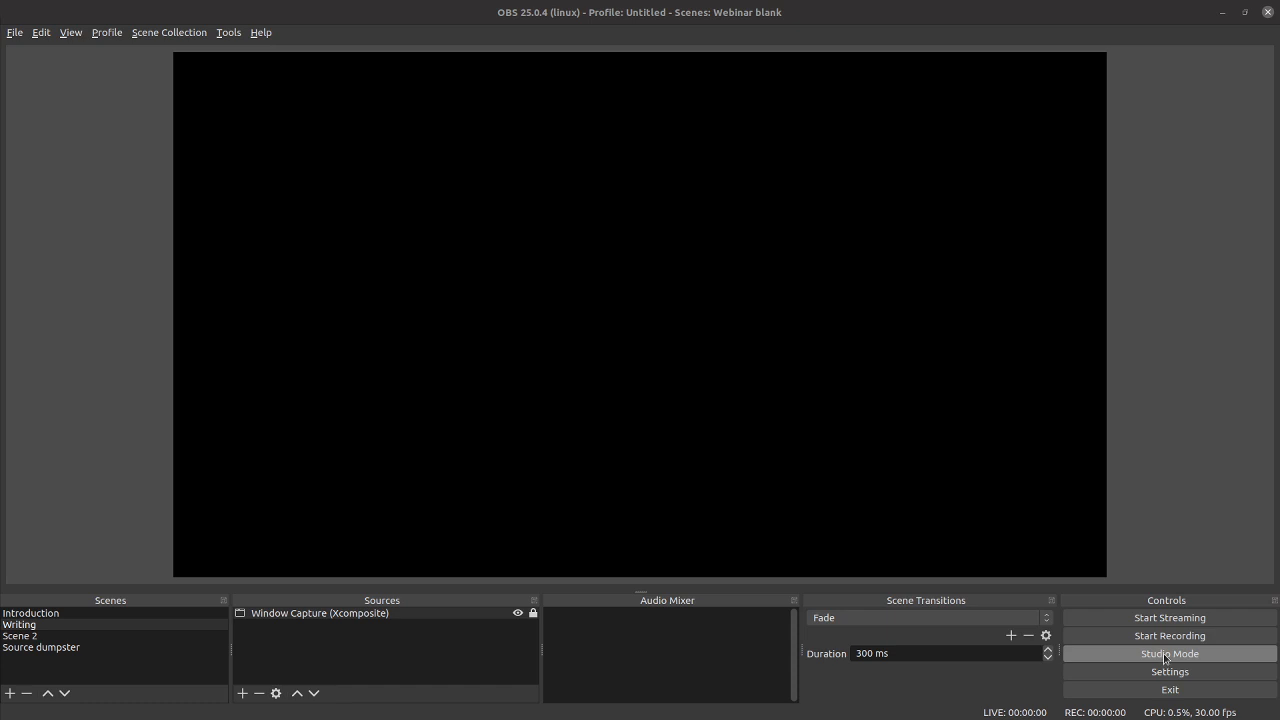
click(911, 12)
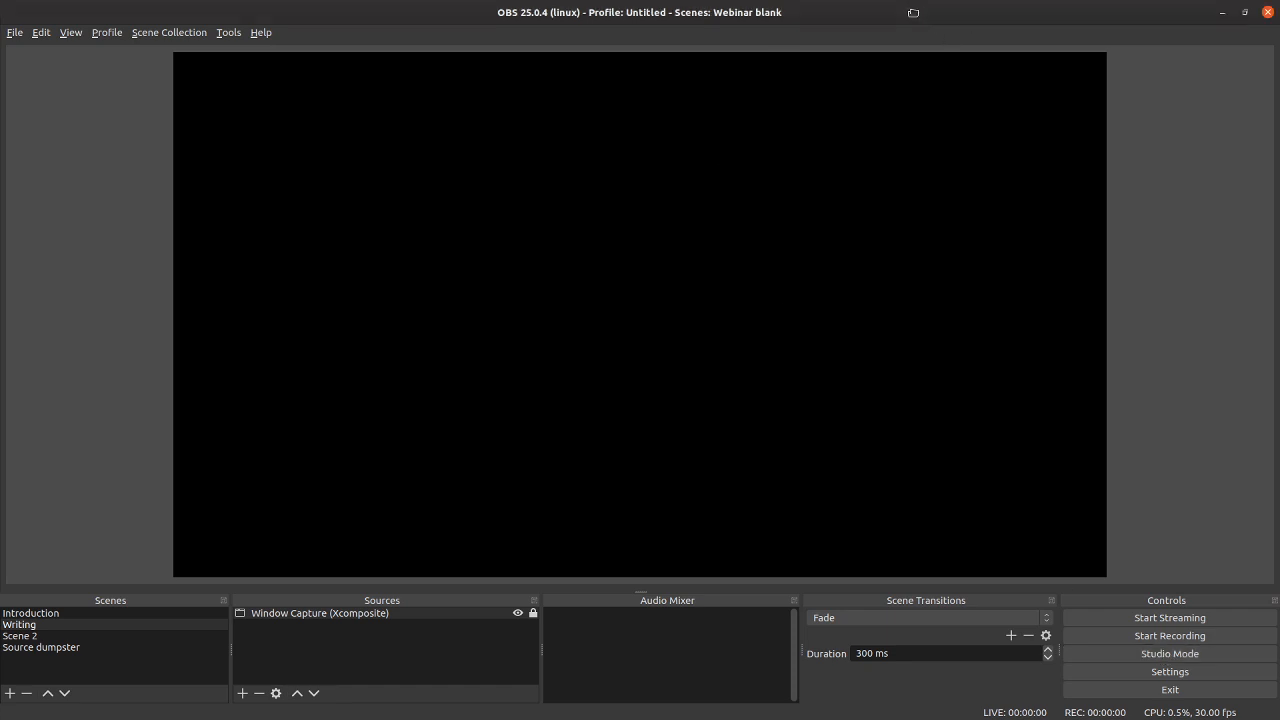
Step: Browse the full list of streaming services in the Stream settings, close the settings with the changes saved, and exit OBS
click(1166, 618)
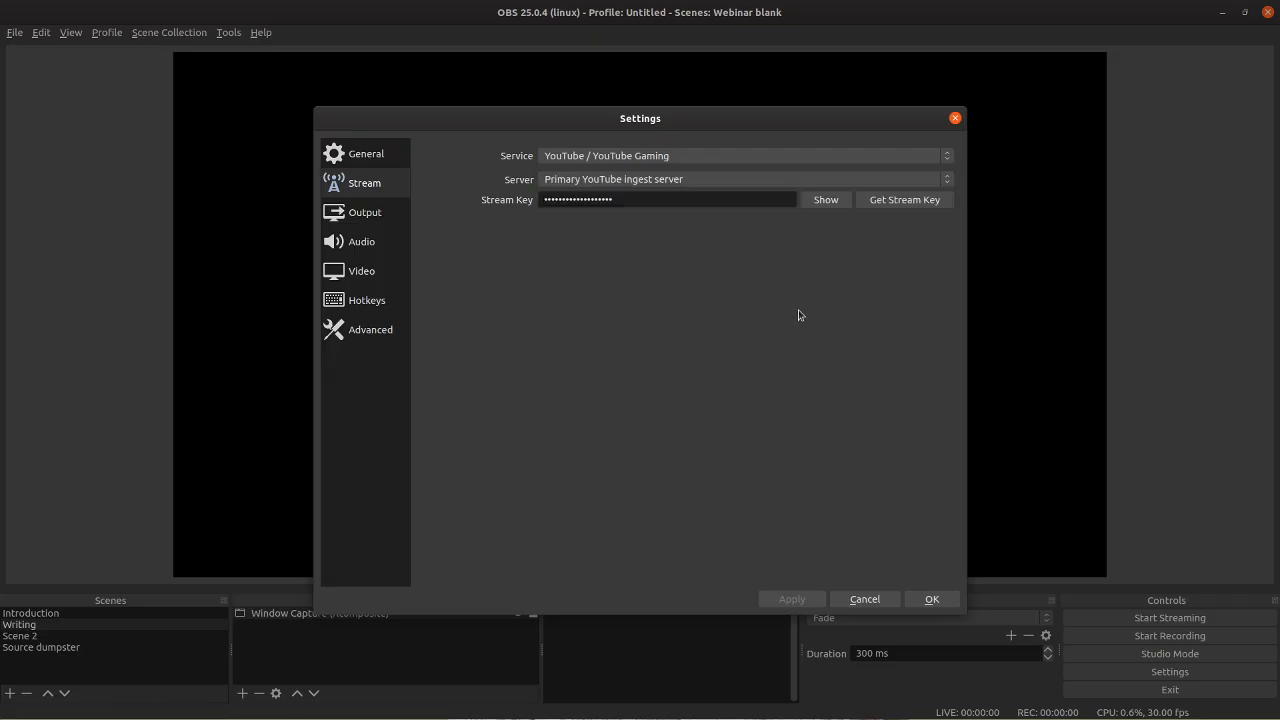
click(900, 156)
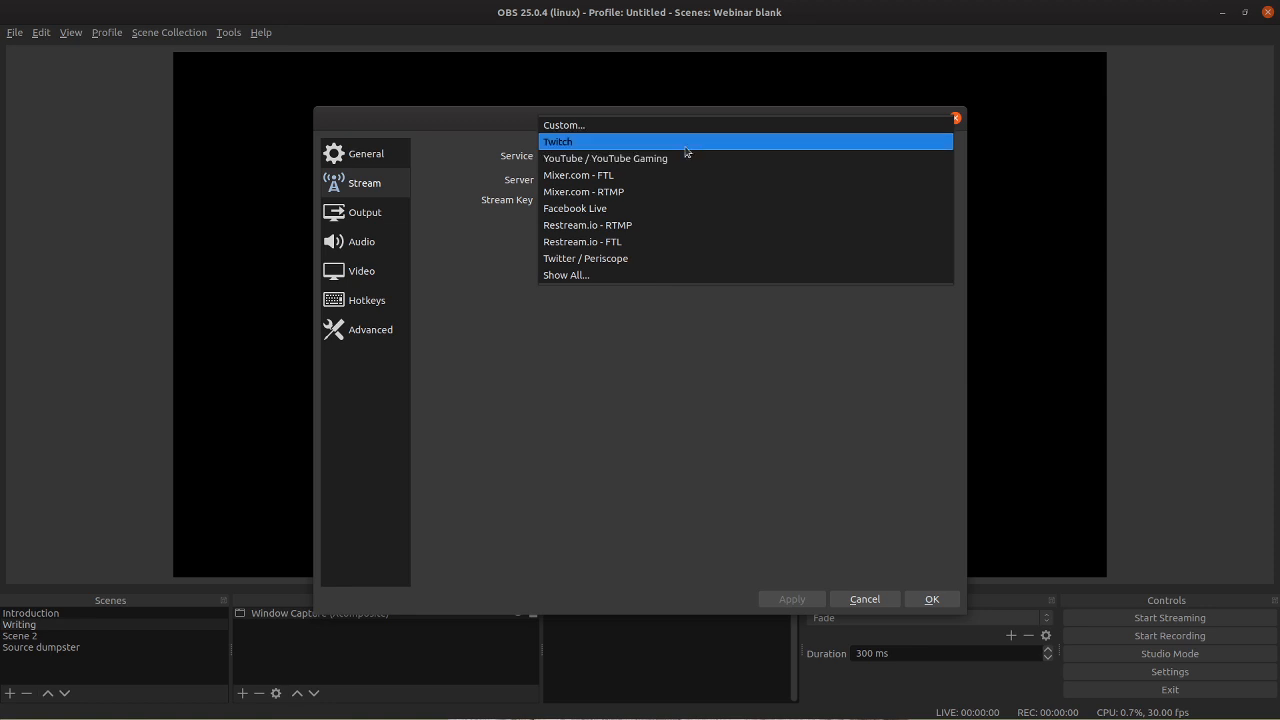
click(566, 275)
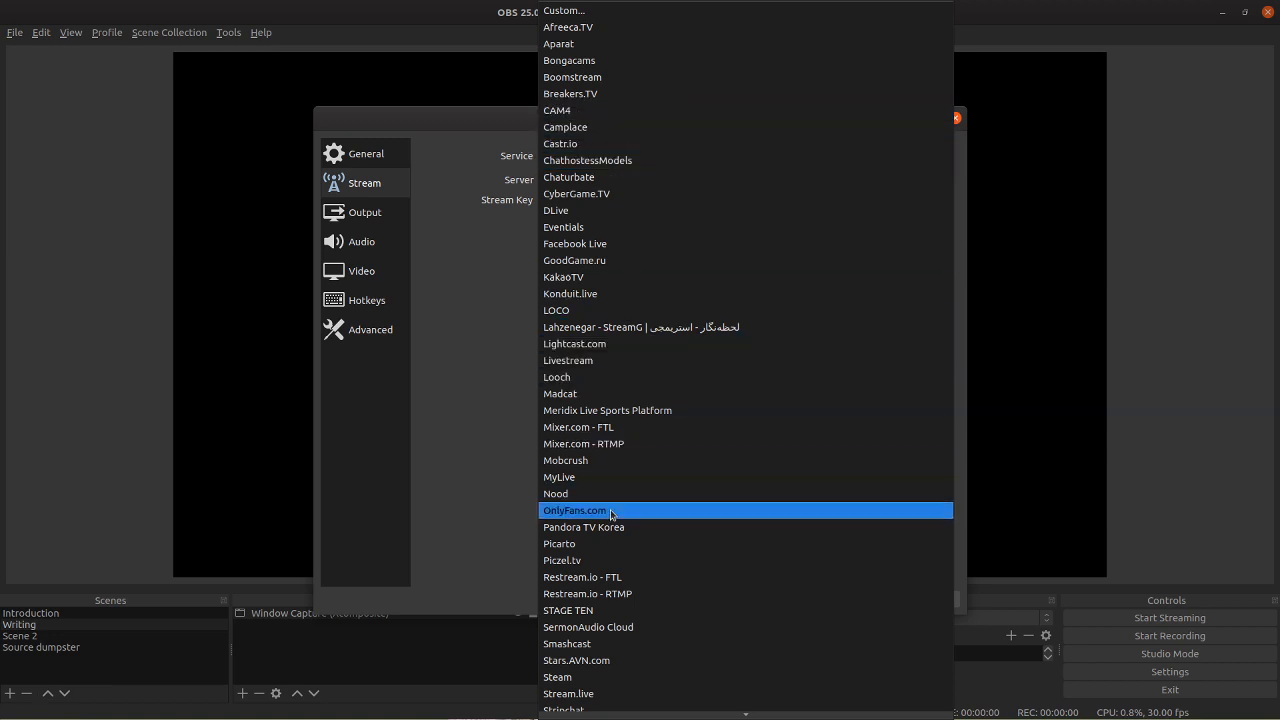
click(1123, 349)
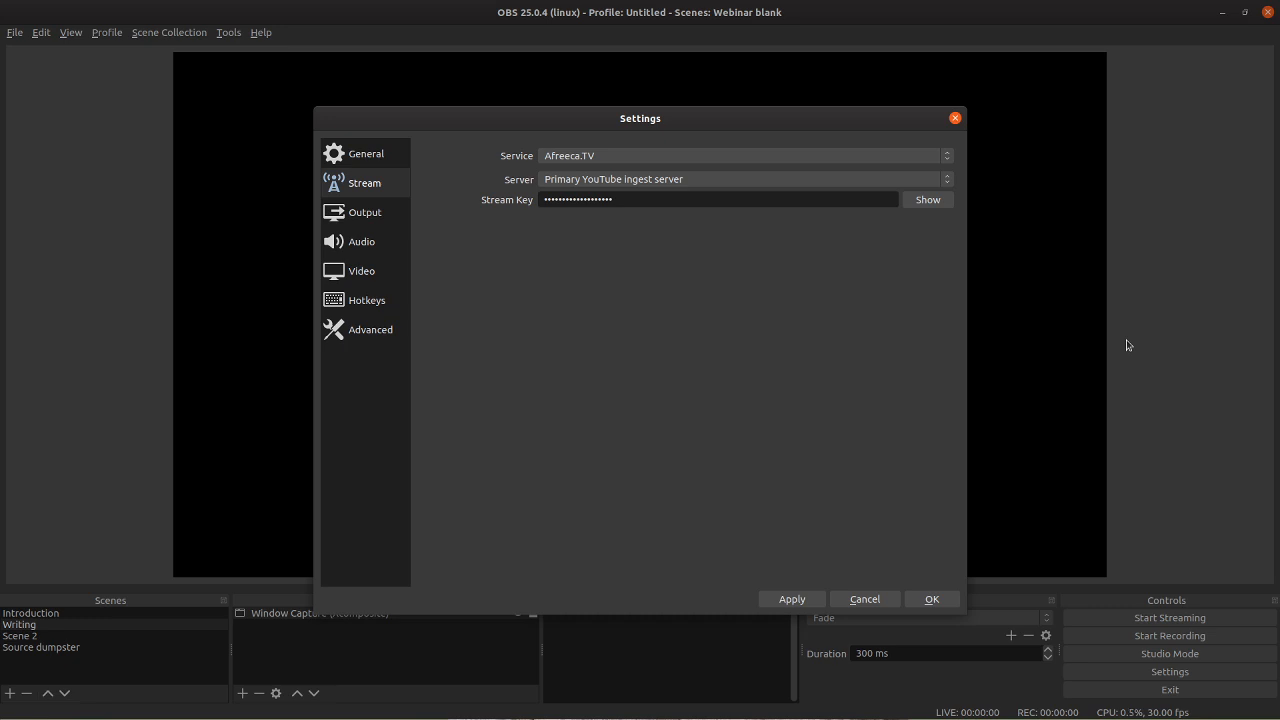
click(955, 118)
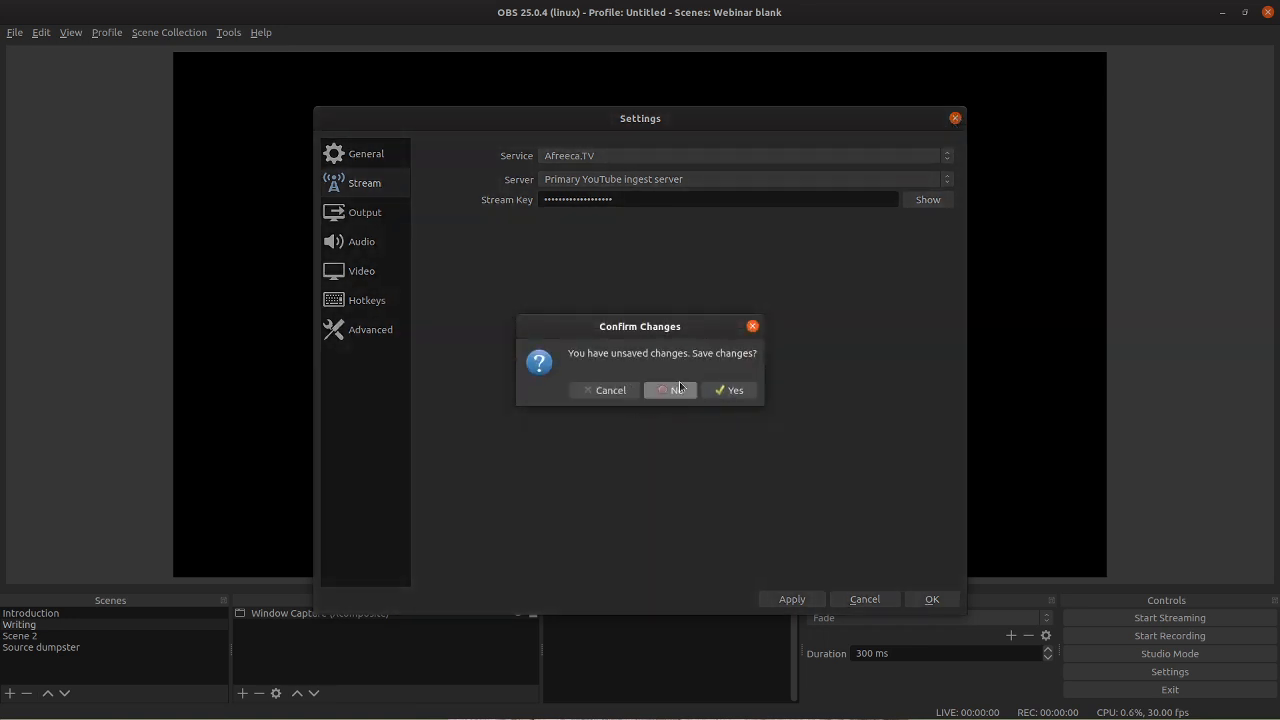
click(726, 391)
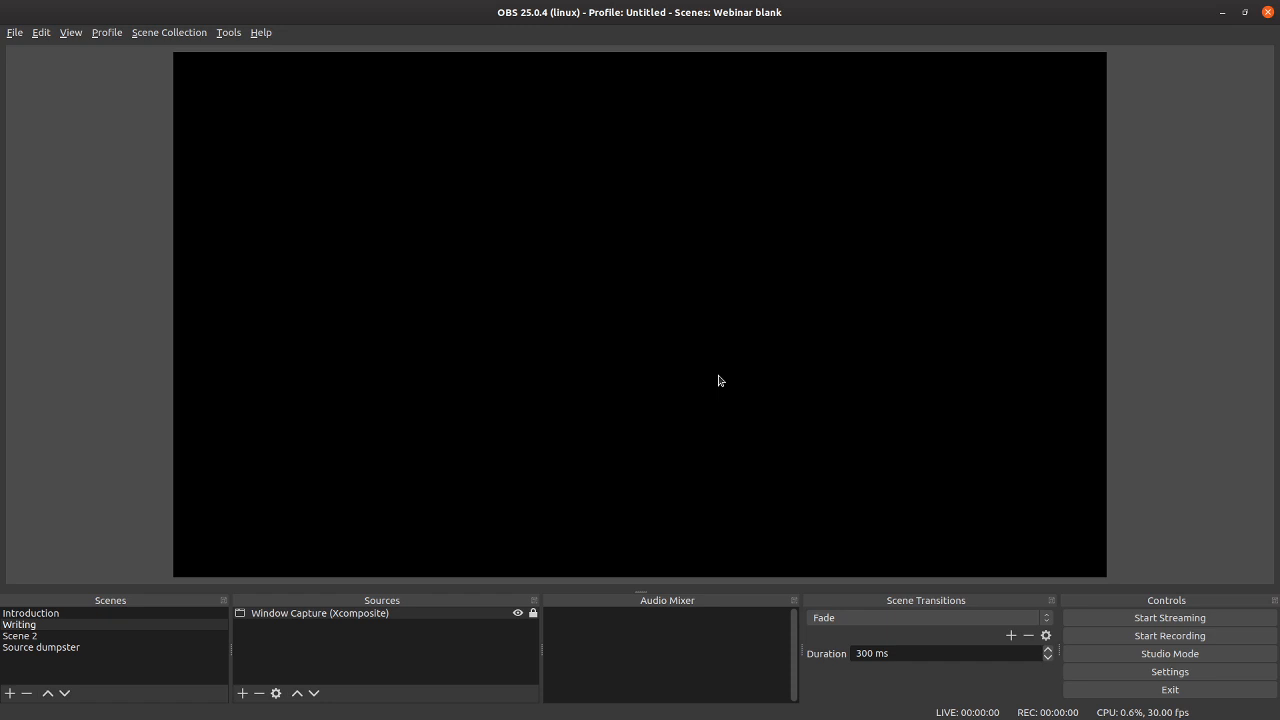
click(1267, 12)
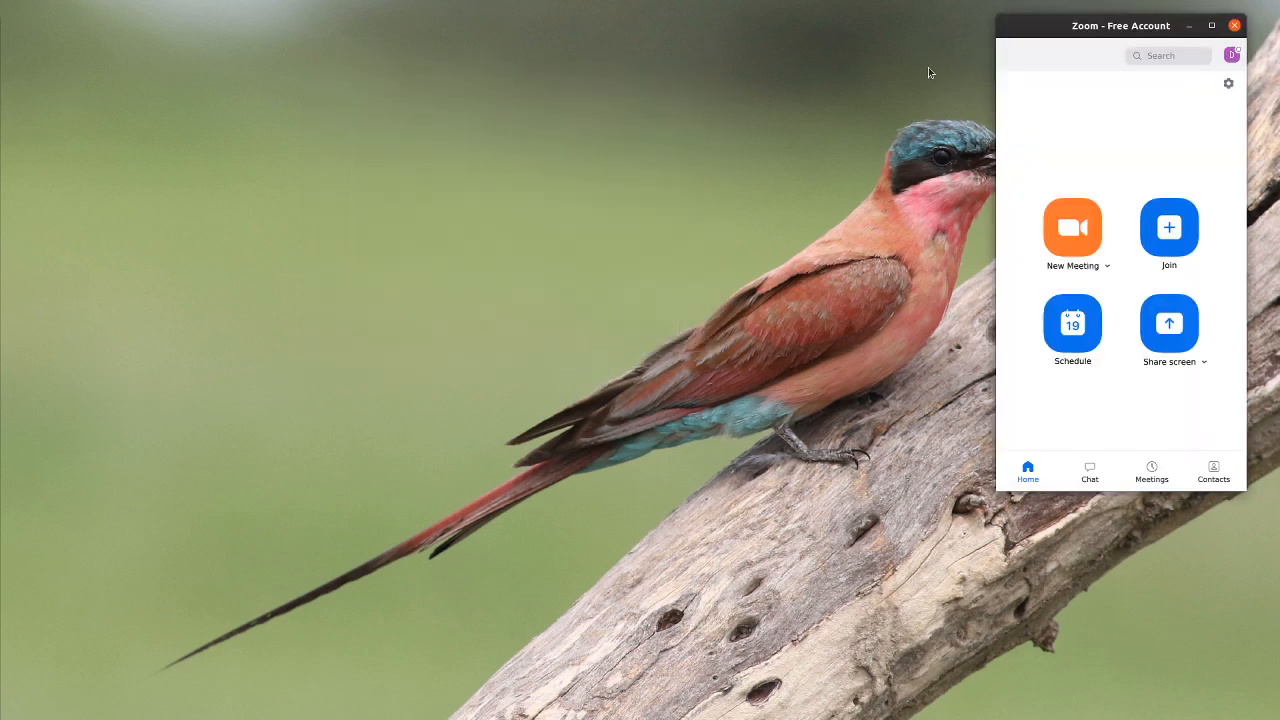
Step: Open a terminal beside the Zoom window and run startcam, authenticating with the sudo account password
drag(1160, 22, 442, 86)
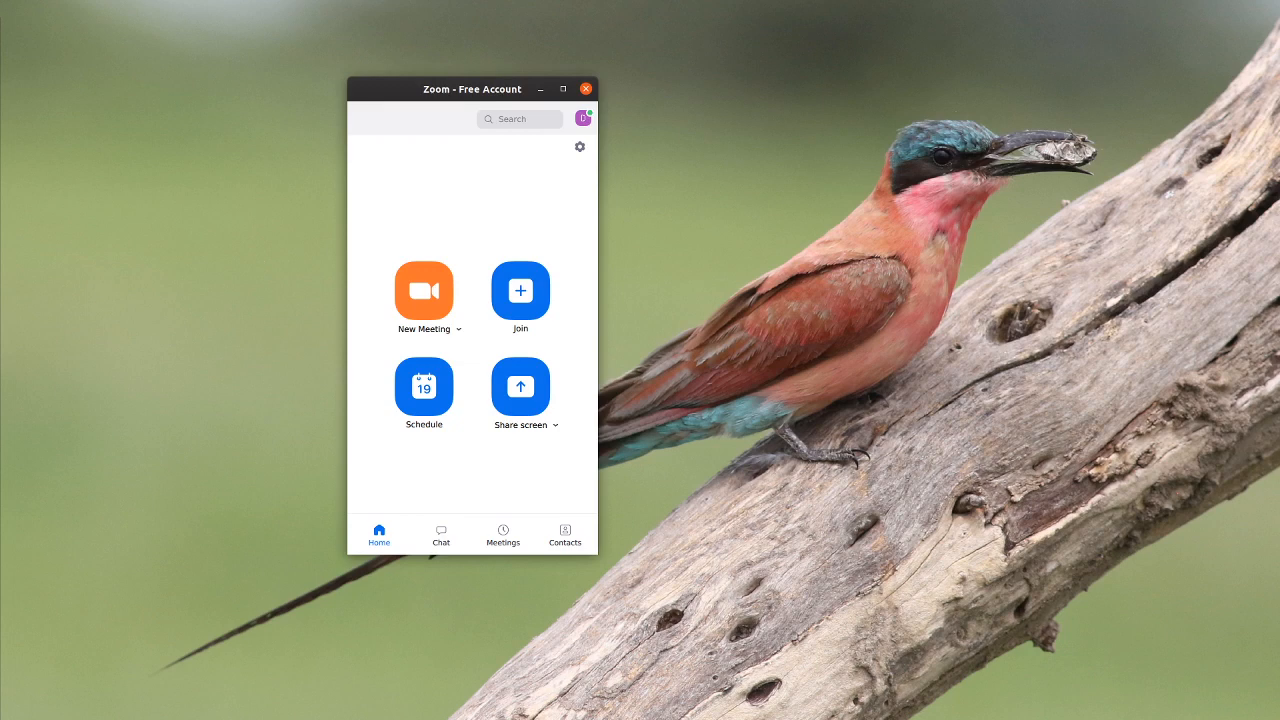
key(ctrl+alt+t)
drag(785, 90, 198, 299)
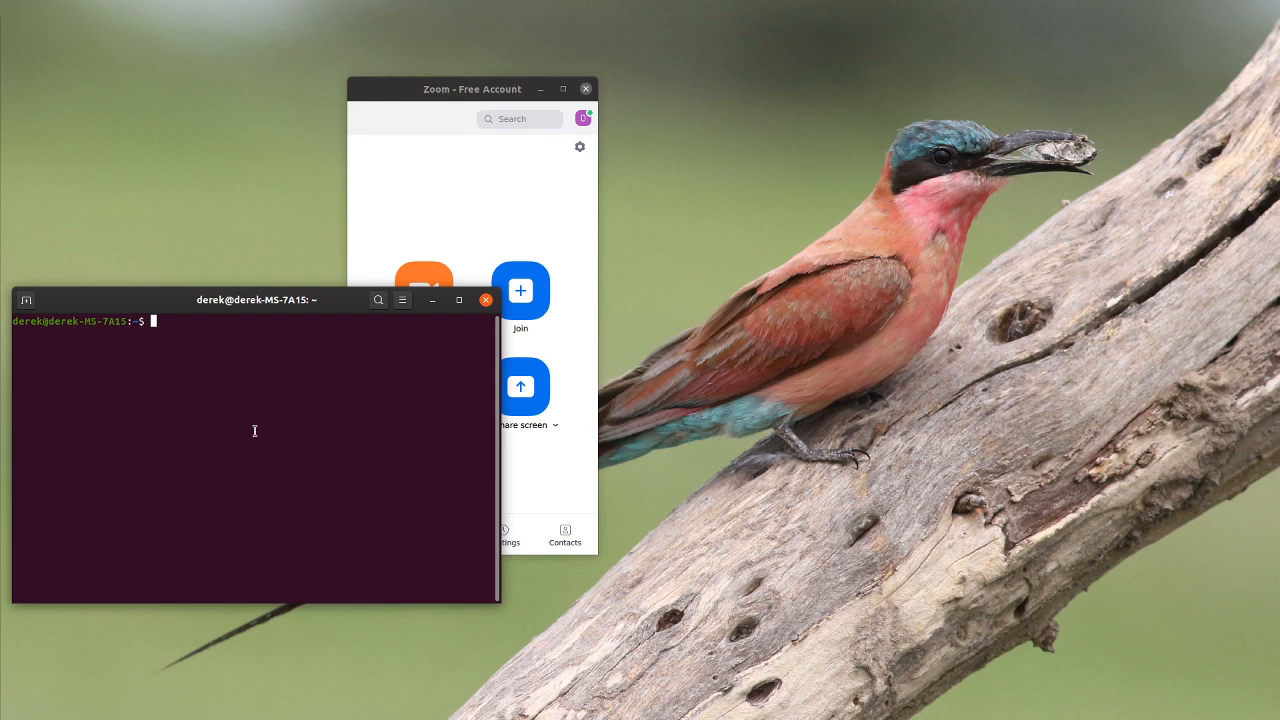
text(startcam)
key(Return)
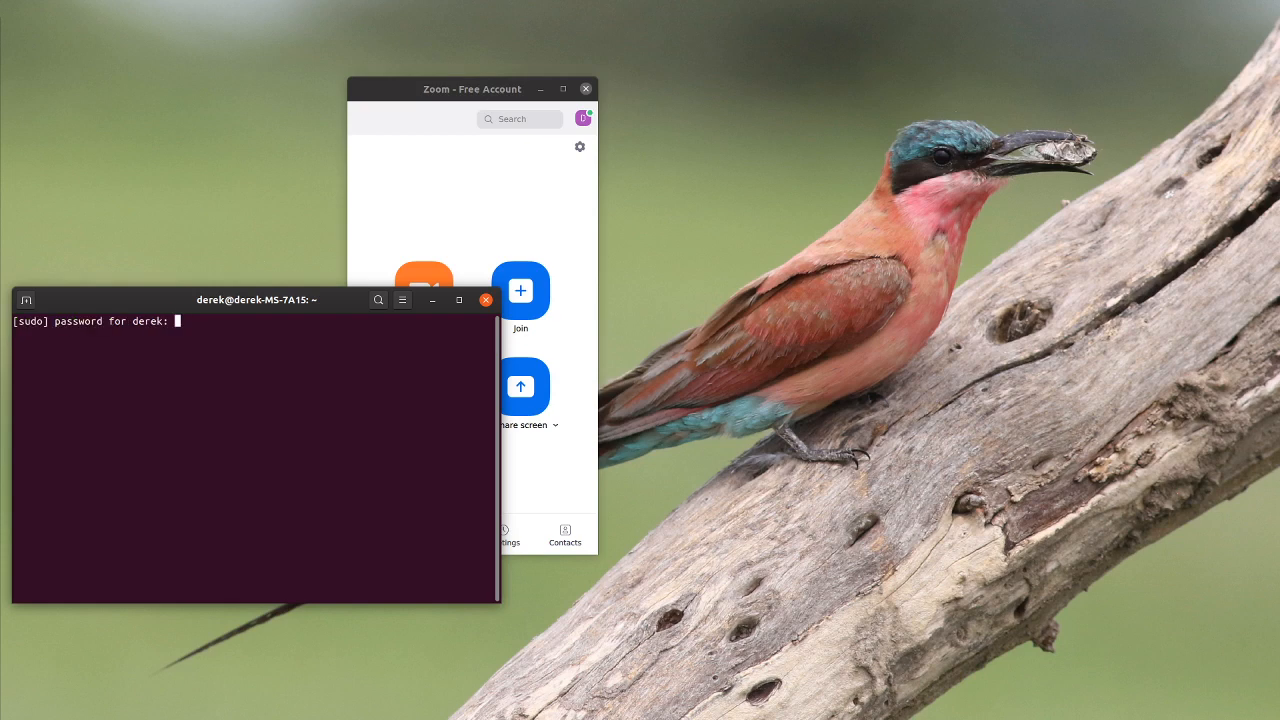
key(Return)
Step: List the available /dev/video devices through path completion of ls -l /dev/video and highlight video2
text(ls -l /dev/vid)
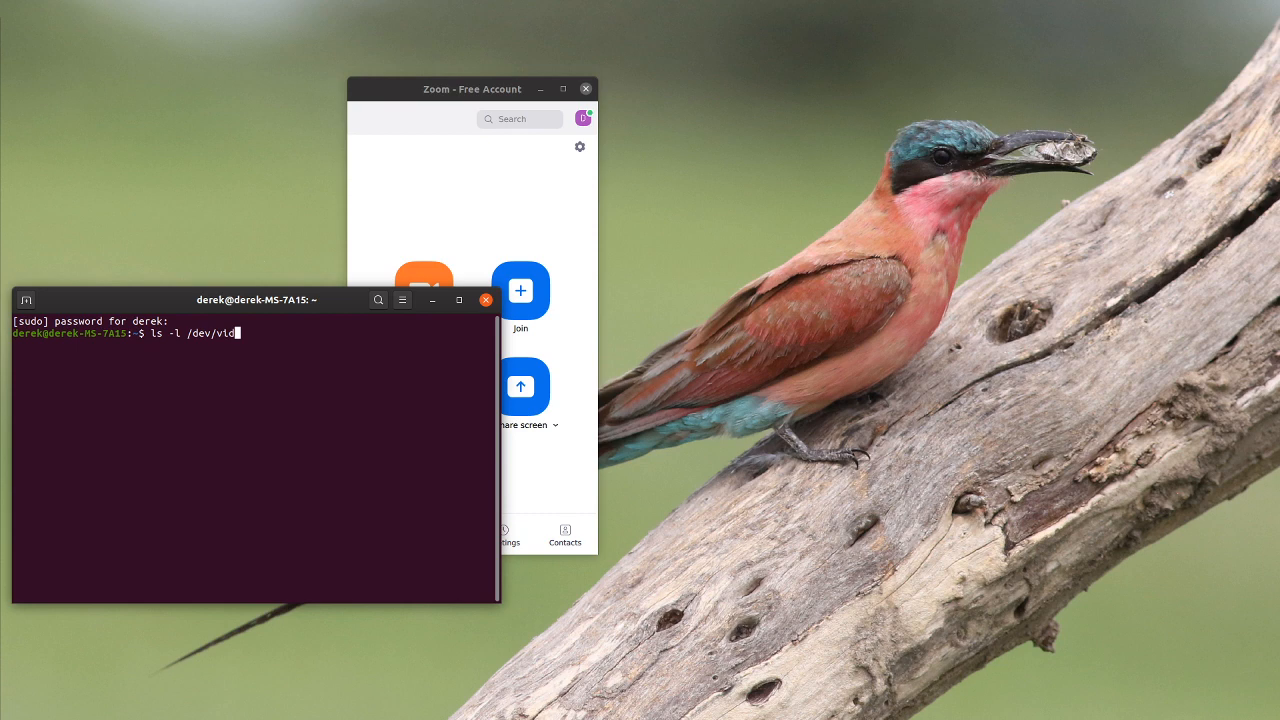
key(Tab)
key(Tab)
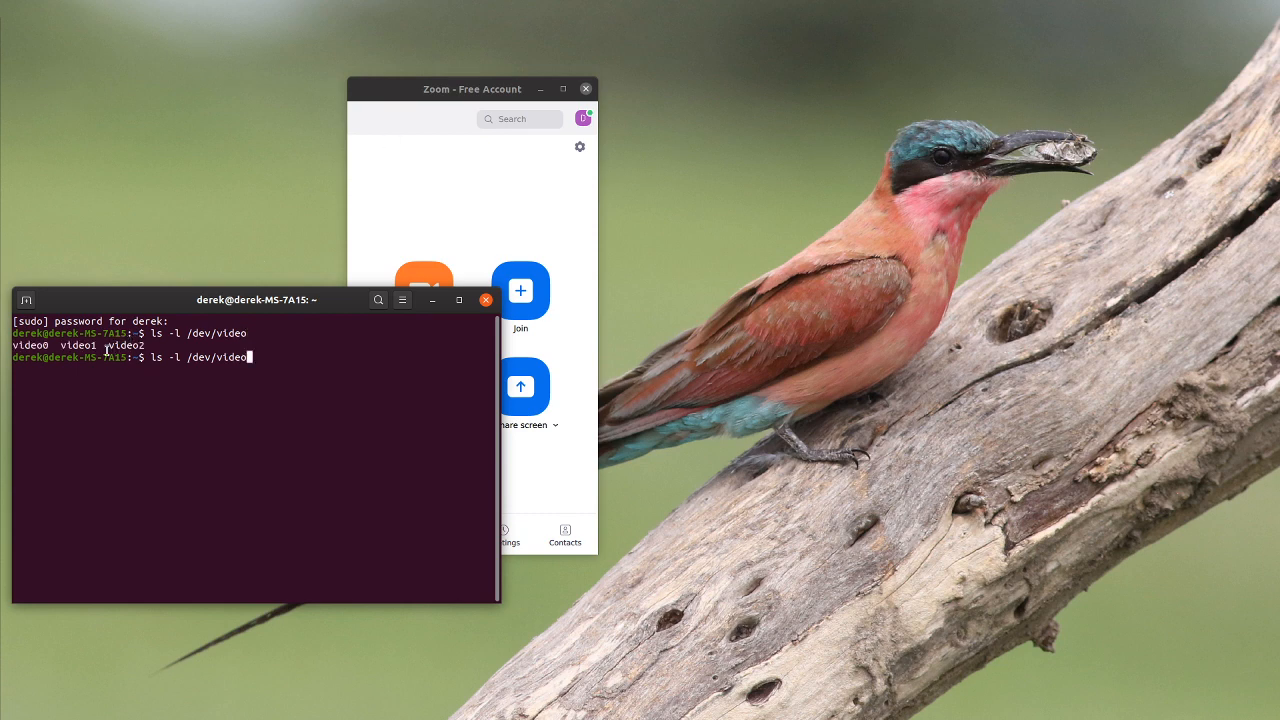
drag(108, 345, 150, 345)
click(355, 397)
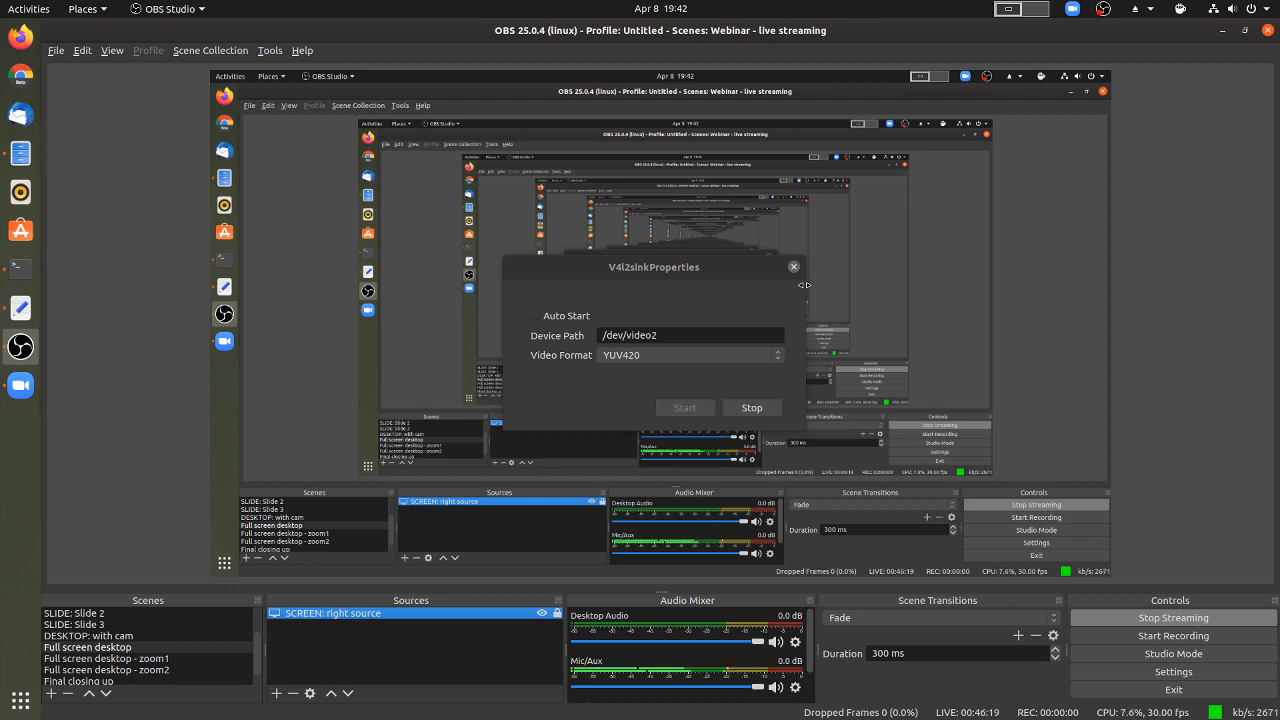
Step: Review the V4l2sink properties in the live streaming OBS window, close them, and preview the "DESKTOP: with cam" scene
mouse_move(686, 273)
mouse_down()
mouse_move(712, 263)
mouse_move(700, 267)
mouse_up()
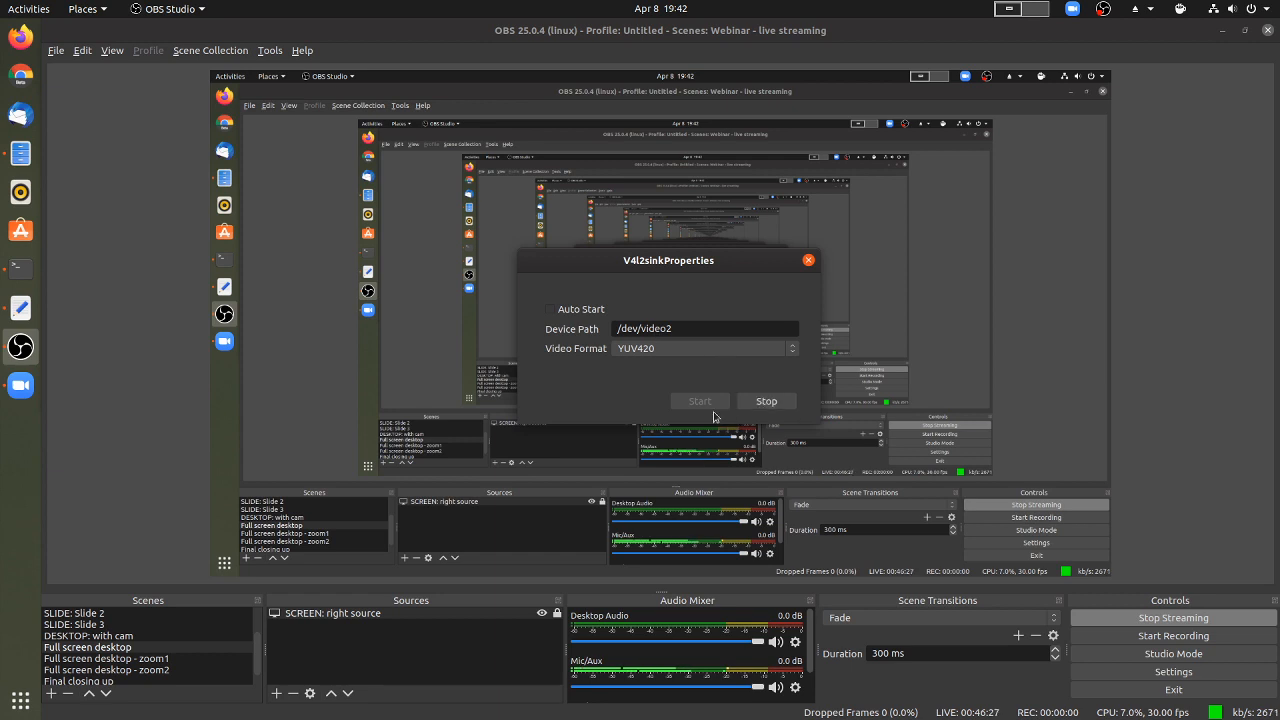
click(807, 261)
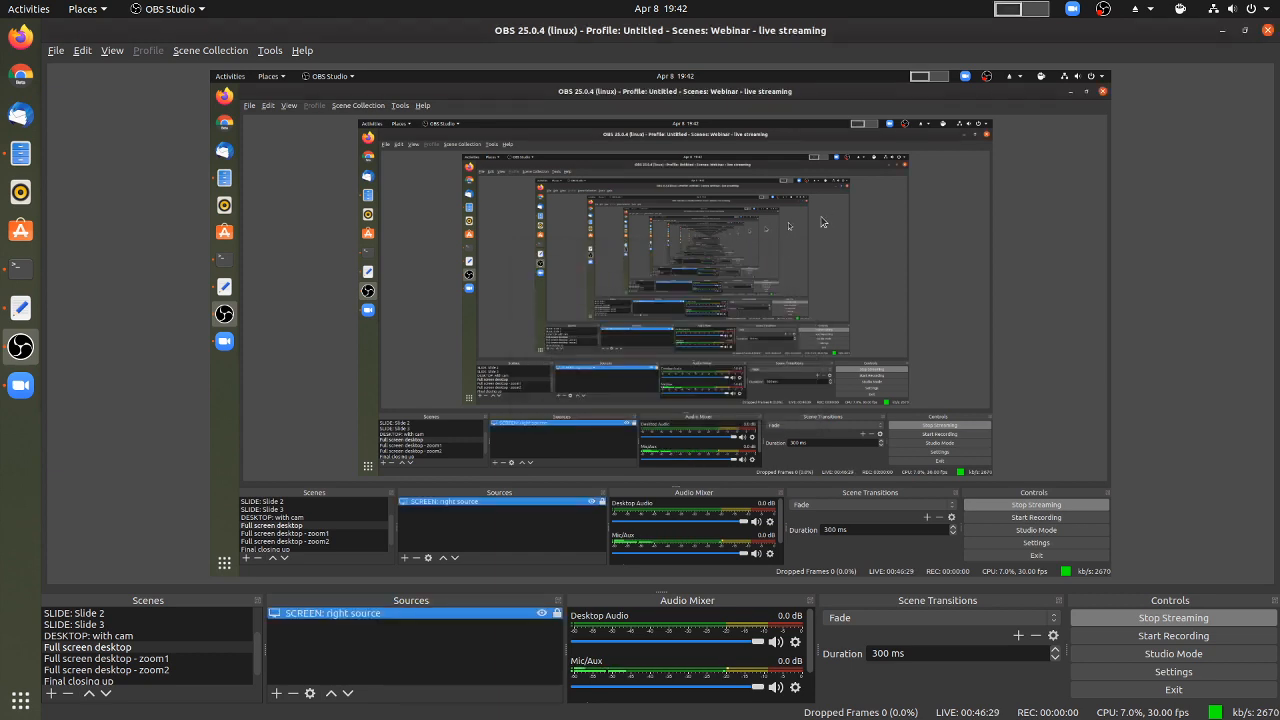
click(128, 638)
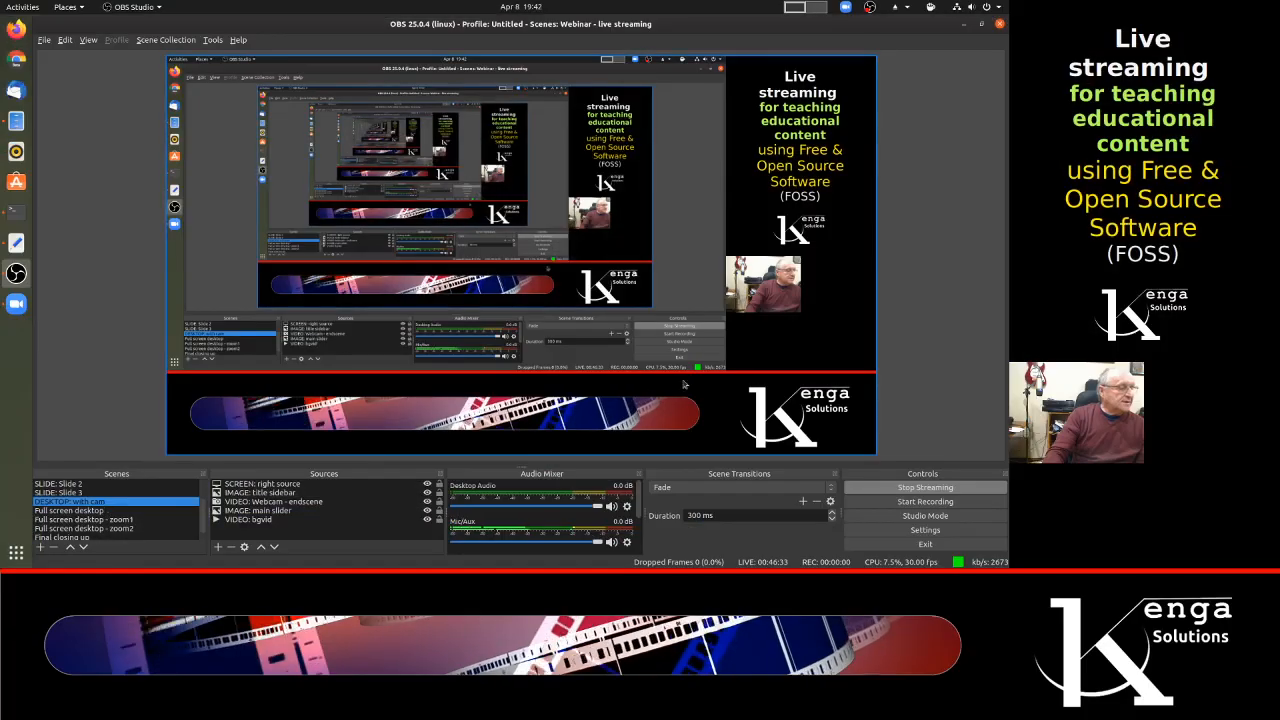
Step: In the "Full screen desktop" scene, change the "SCREEN: right source" capture to the other screen
click(88, 511)
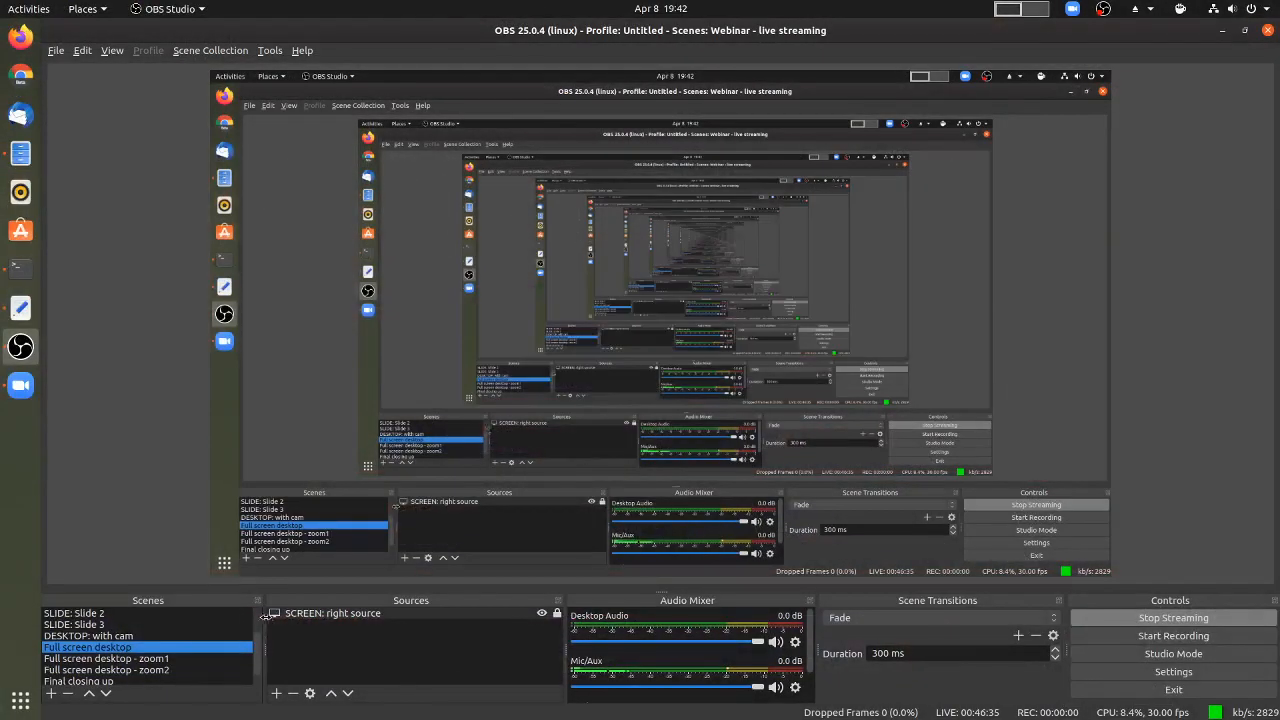
right_click(335, 613)
click(338, 605)
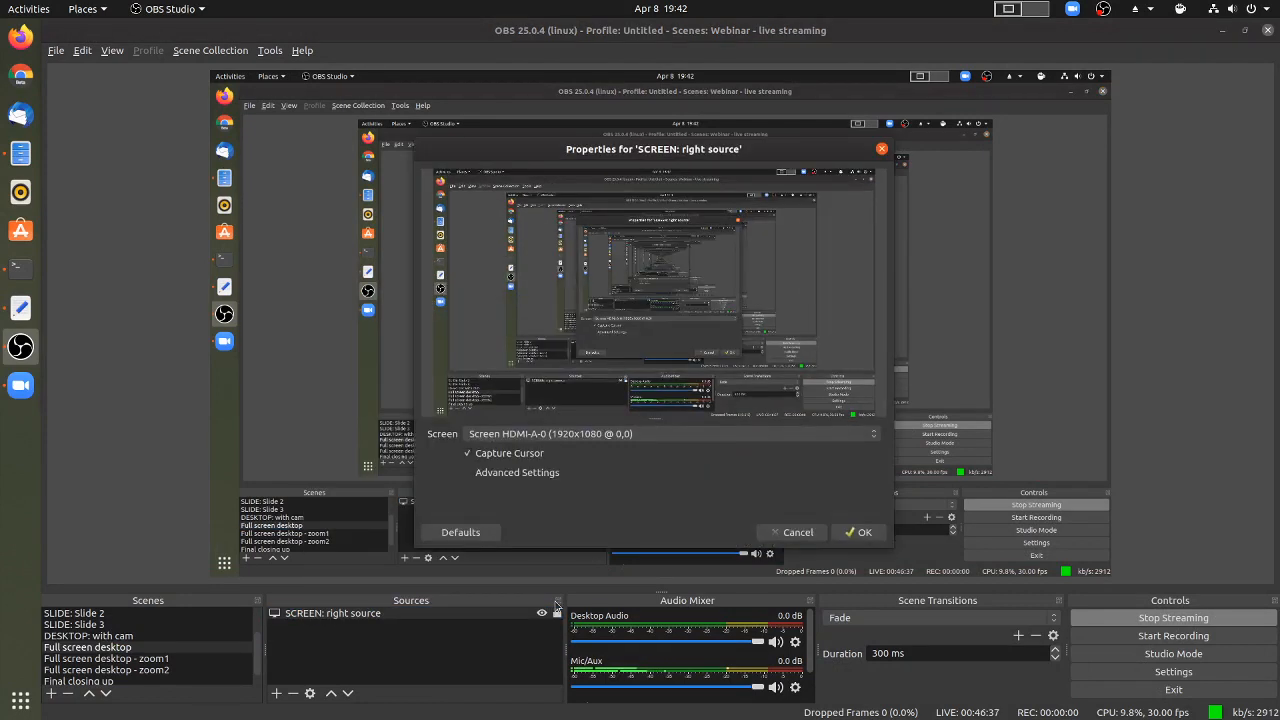
click(637, 438)
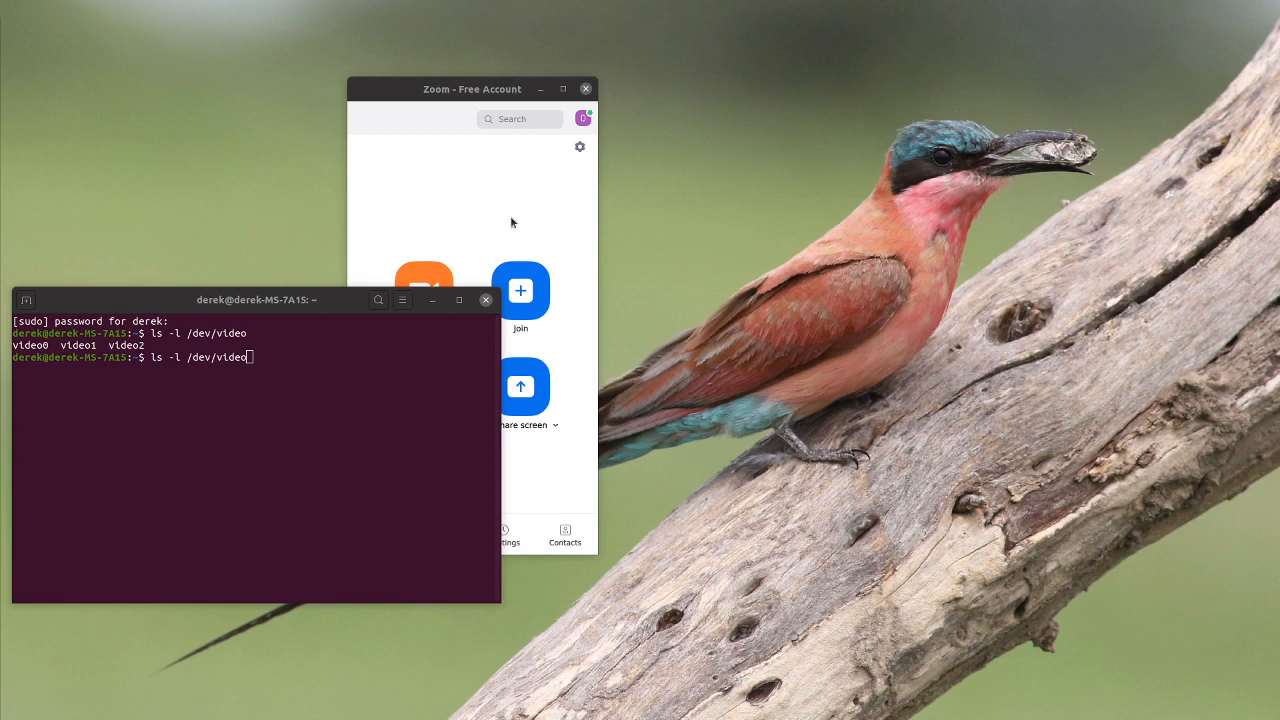
Step: Minimize the terminal, start a new Zoom meeting and select "Dummy video device (0x0000)" as its camera
click(441, 301)
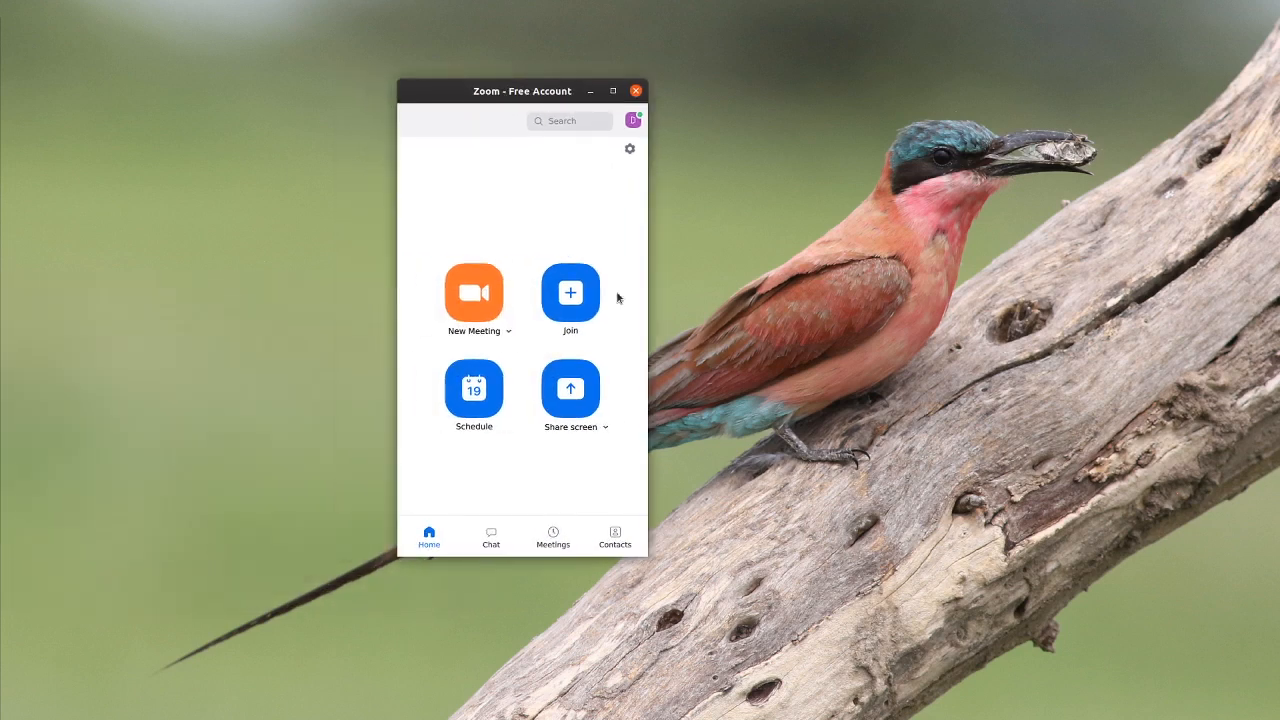
click(454, 312)
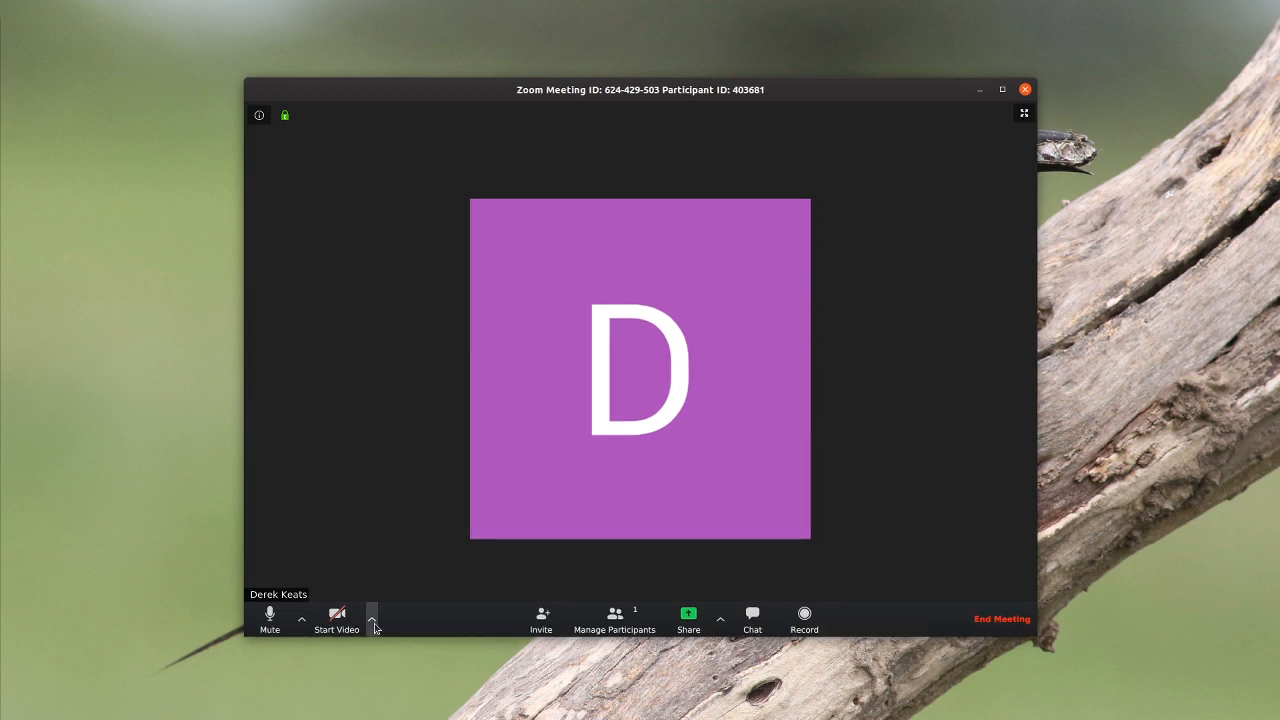
click(373, 622)
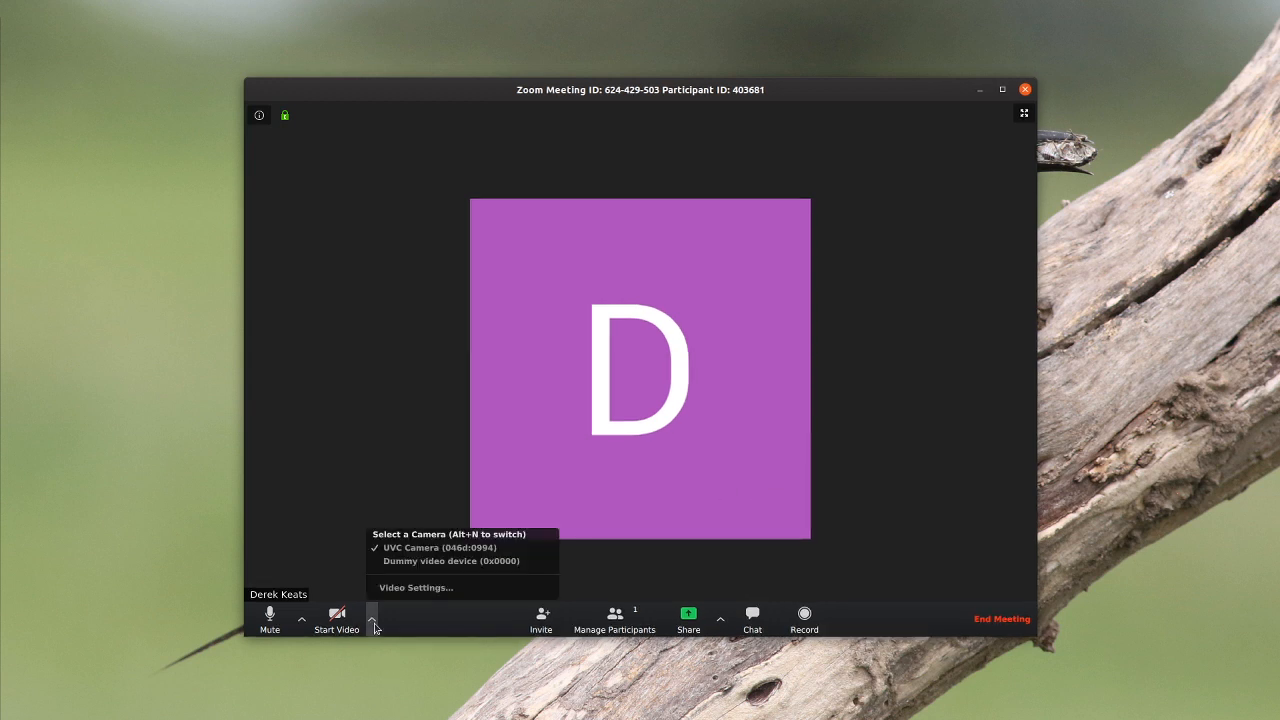
click(448, 564)
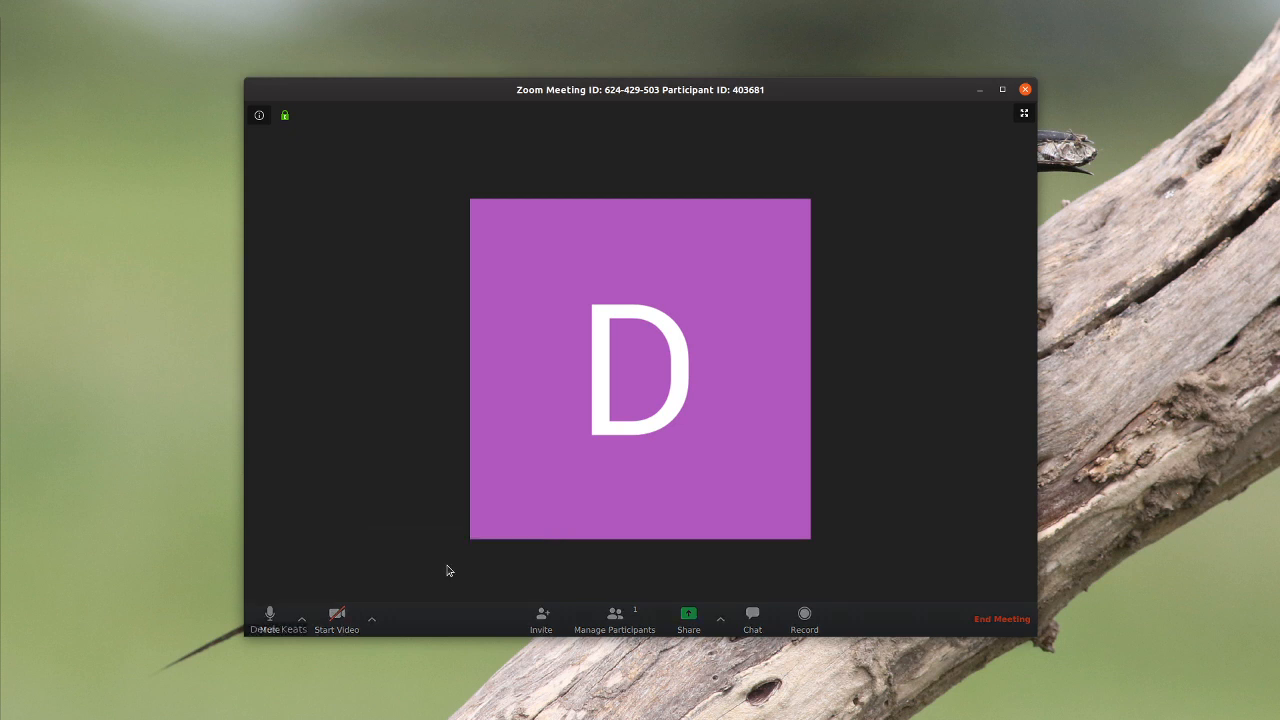
Step: Recheck the meeting's camera selection, keeping the dummy video device, and start the video
click(370, 620)
click(392, 569)
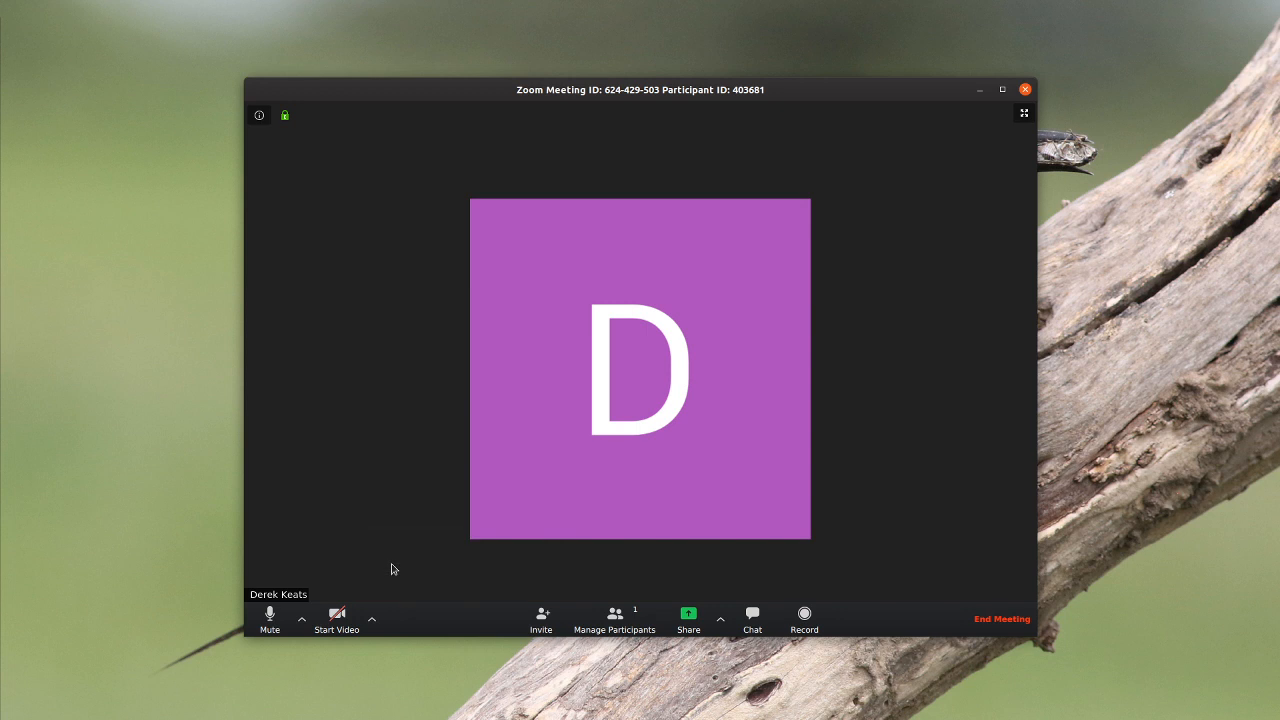
click(371, 620)
click(337, 620)
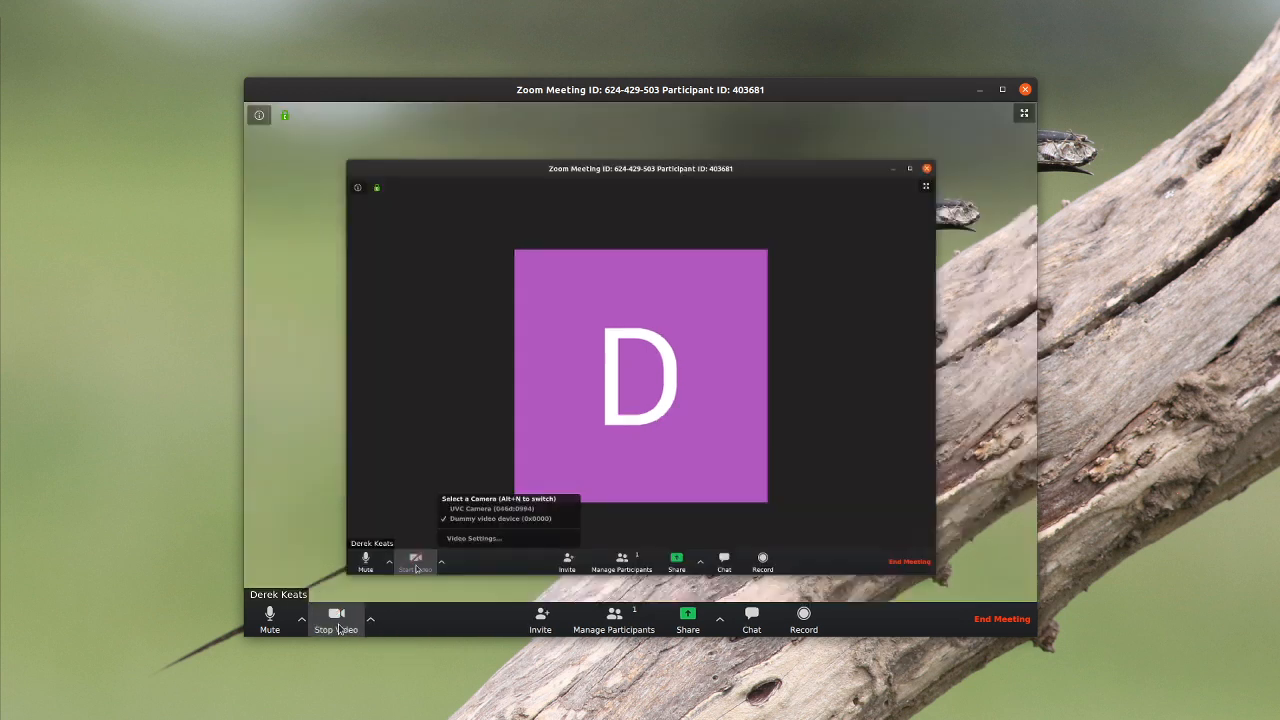
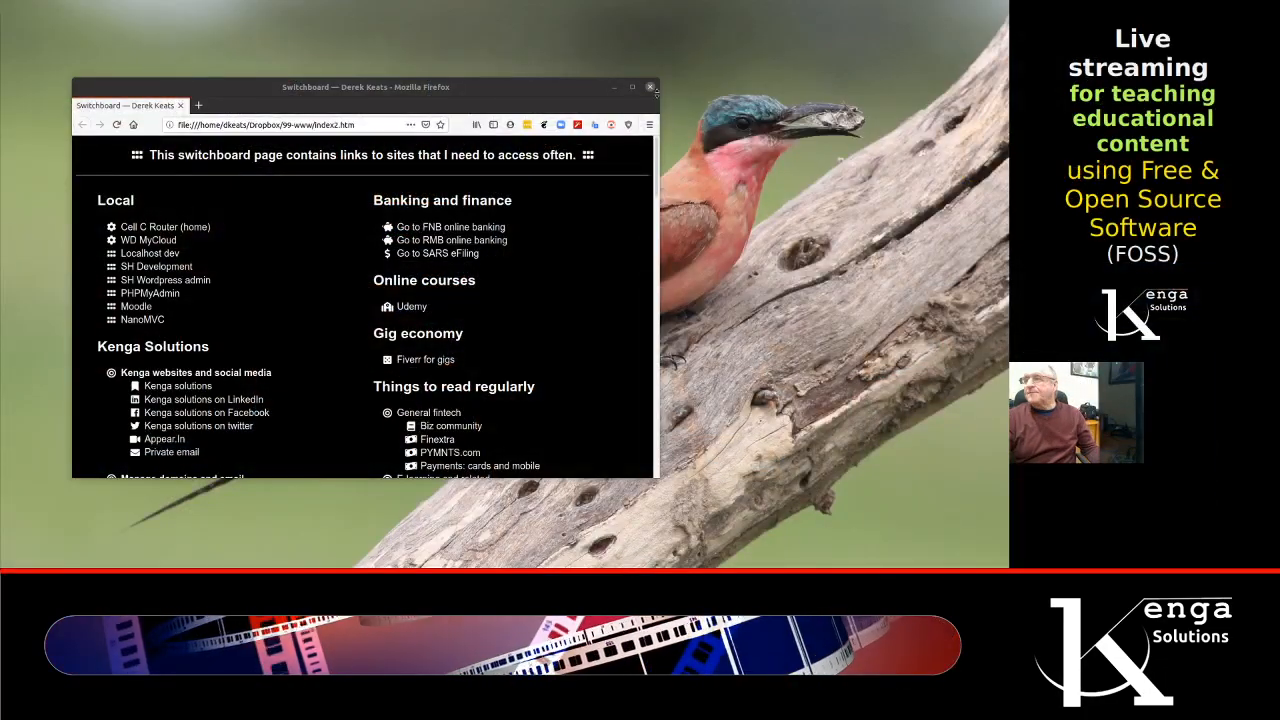
Step: Close the Firefox switchboard window and look through digiKam's tools for the darktable_exported bird album
click(649, 88)
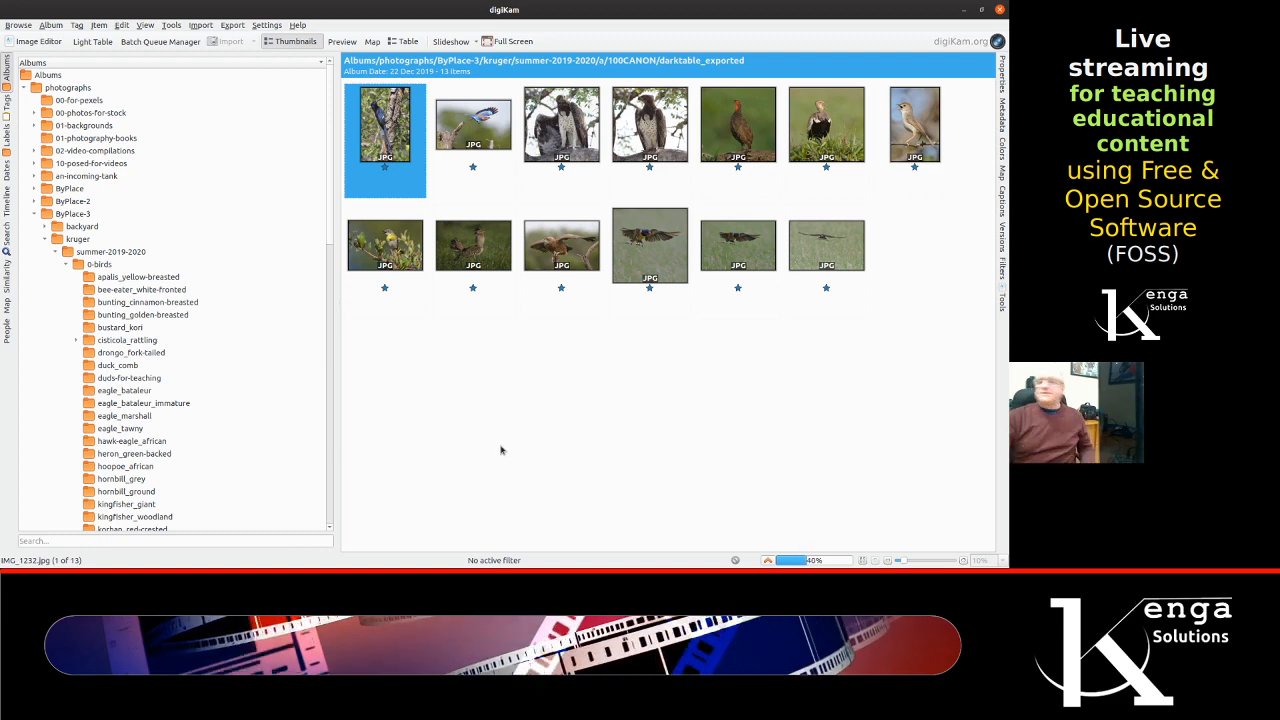
scroll(83, 280, down, 3)
scroll(90, 243, up, 3)
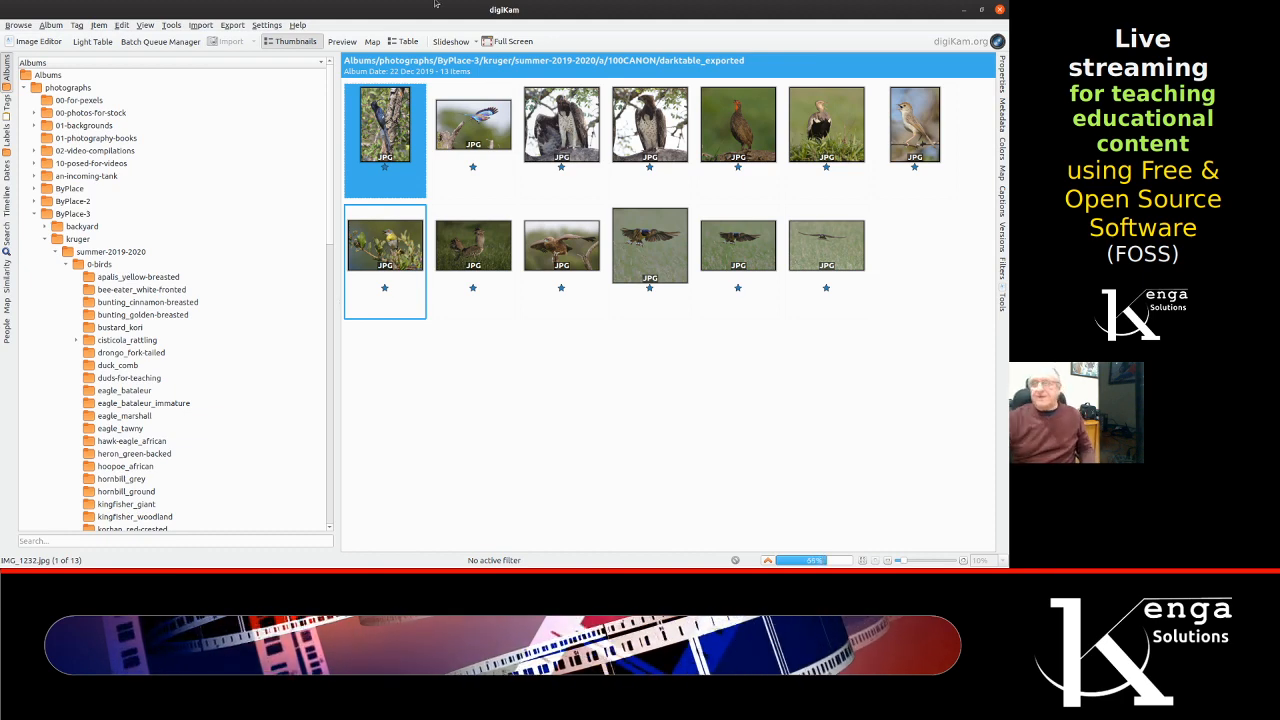
click(177, 24)
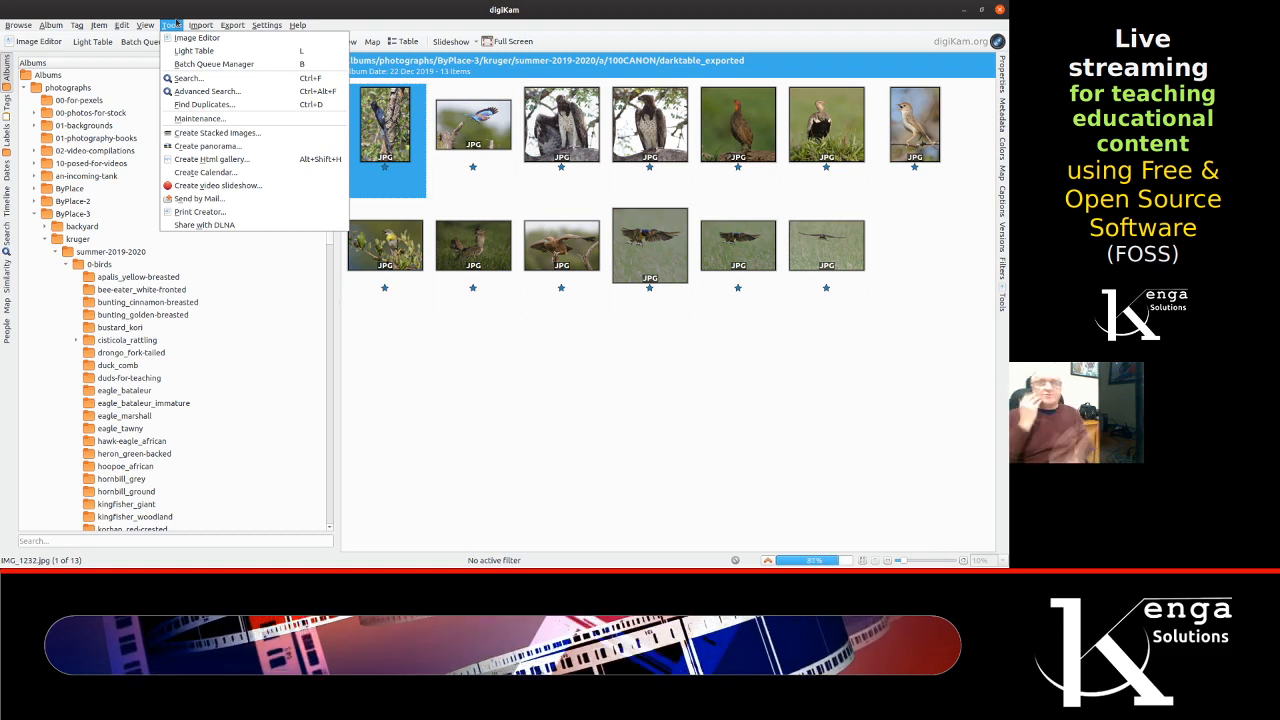
click(413, 348)
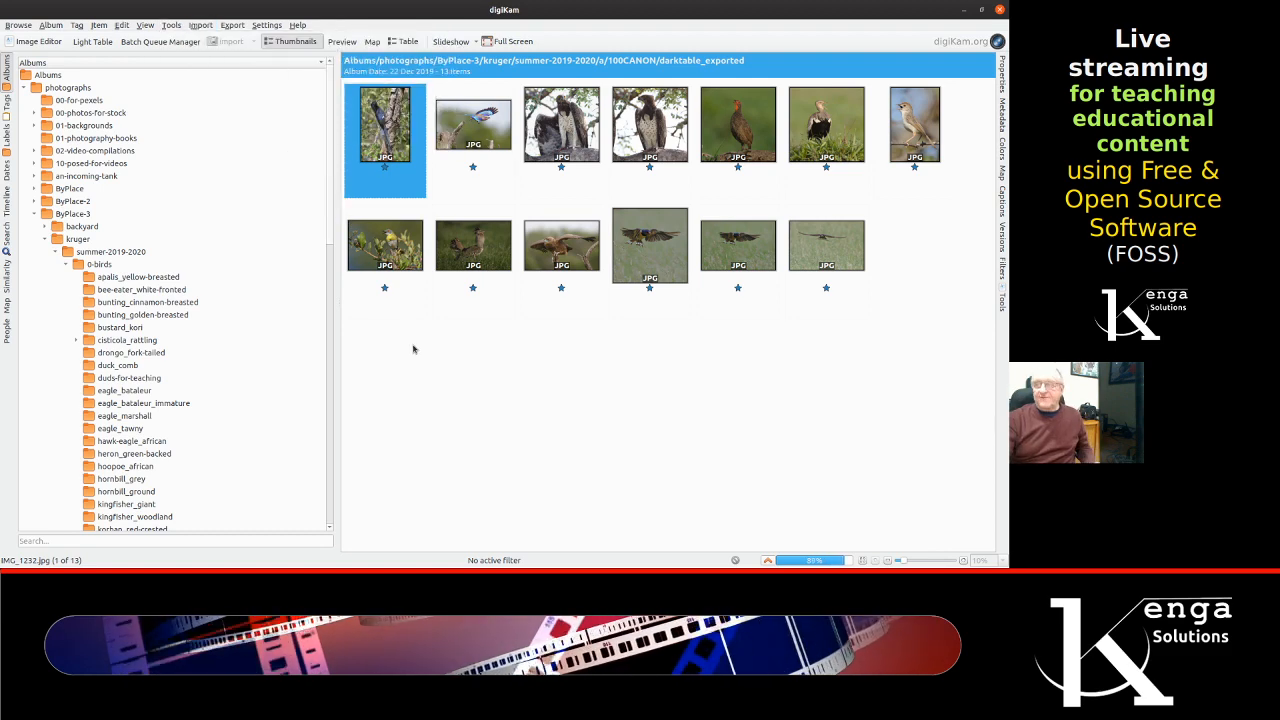
Step: Open the second photo in the darktable_exported album, the blue bird in flight, as a large preview
click(546, 367)
click(465, 125)
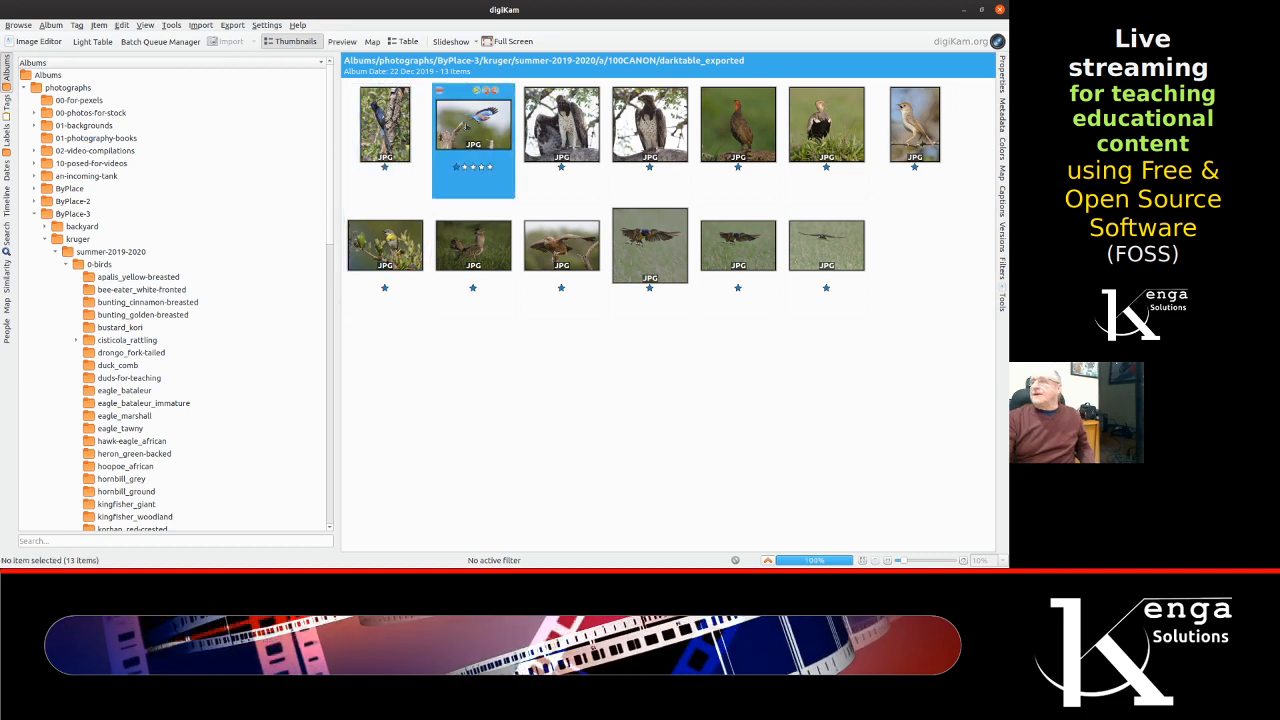
double_click(465, 125)
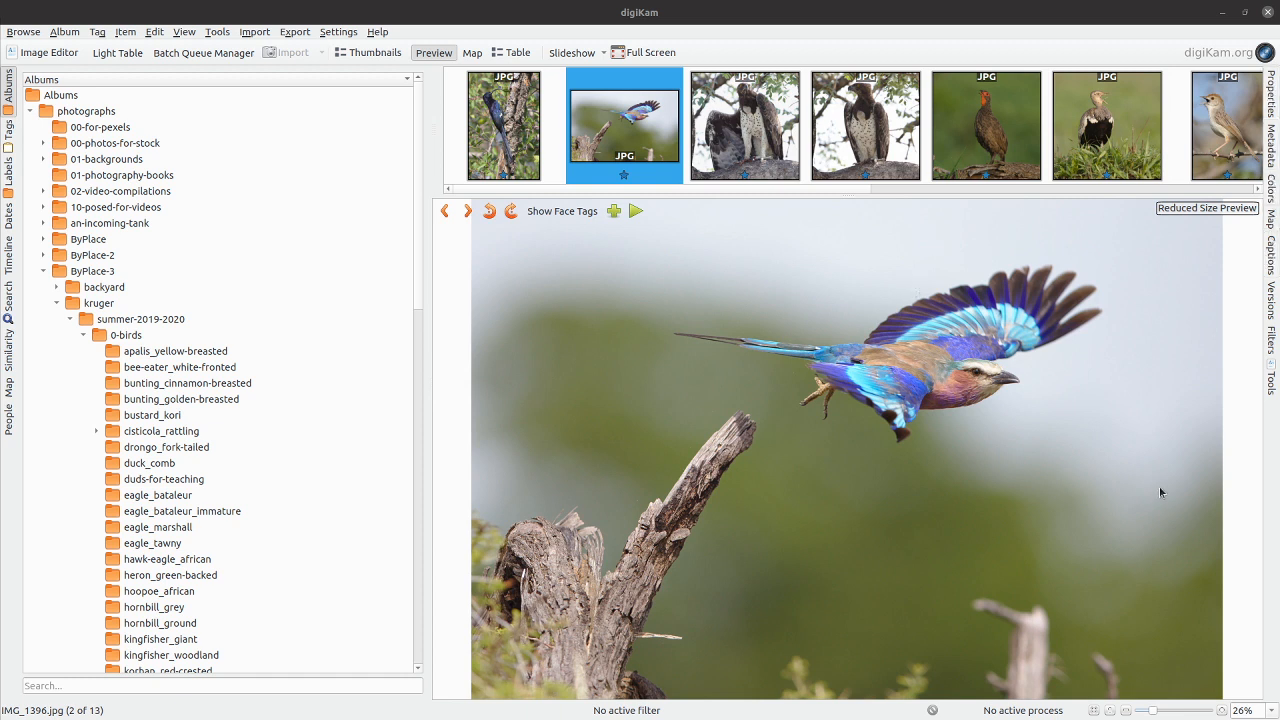
Step: Show the flying bird photo's caption details and enter "THswisy8osdilkfdsjnhjkld" as its title
click(1271, 258)
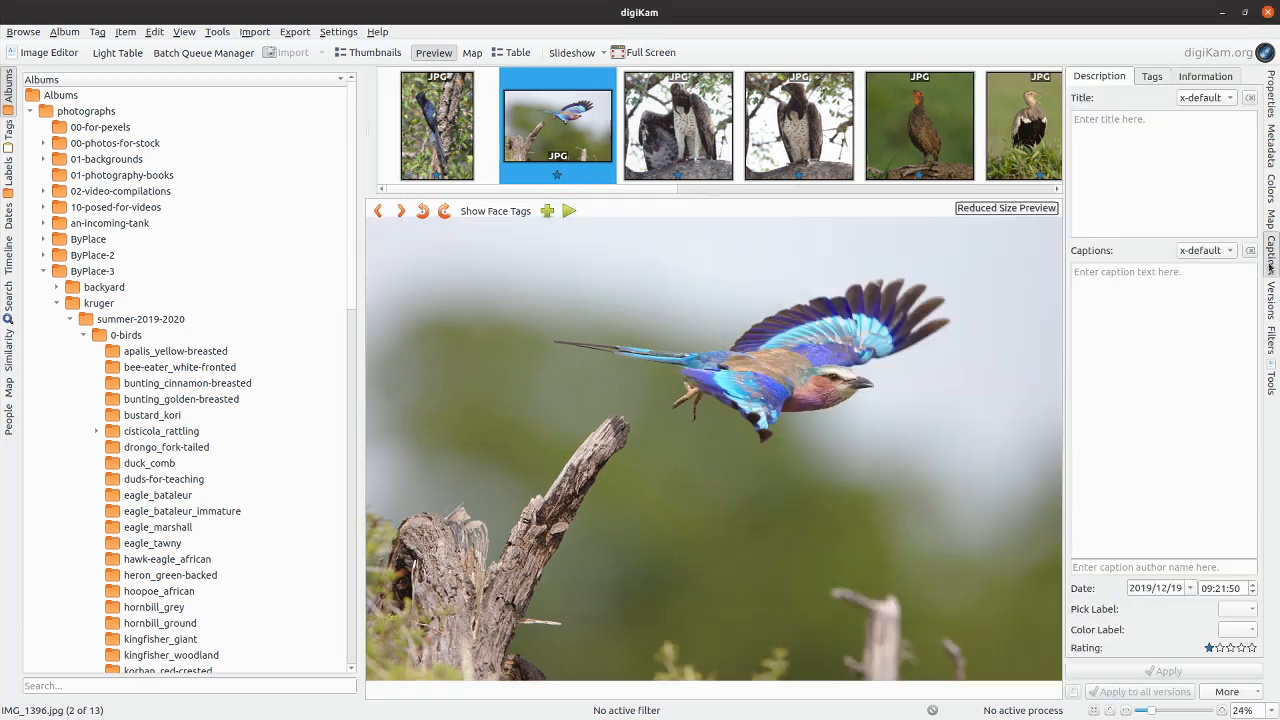
click(1141, 157)
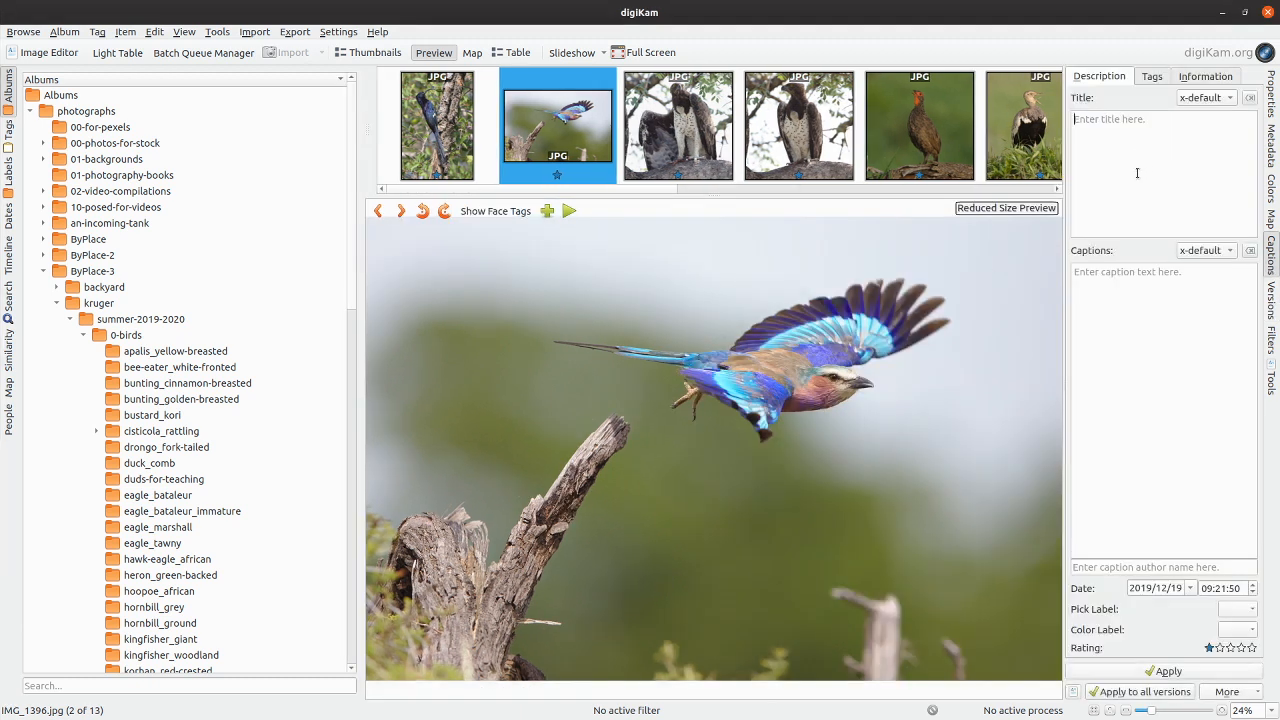
text(THswisy8osdilkfdsjnhjkld)
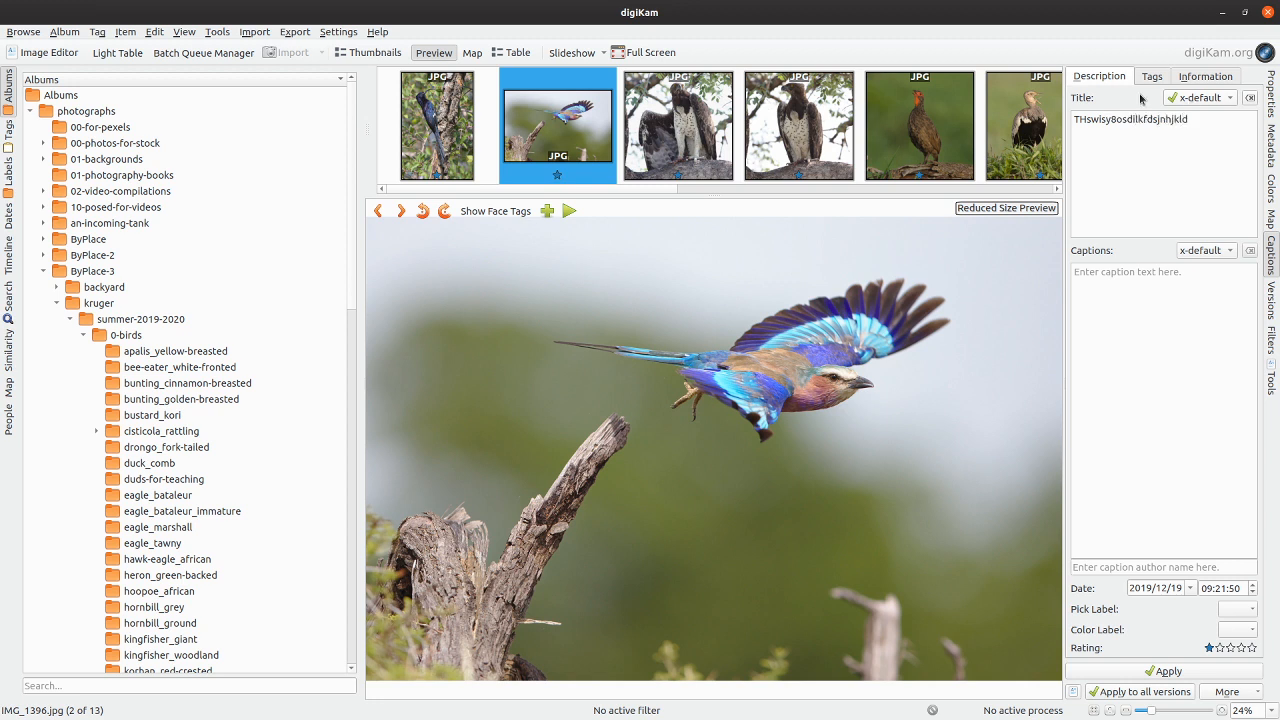
Step: Browse the list of tags available for the flying bird photo and go to the new-tag entry
click(1144, 74)
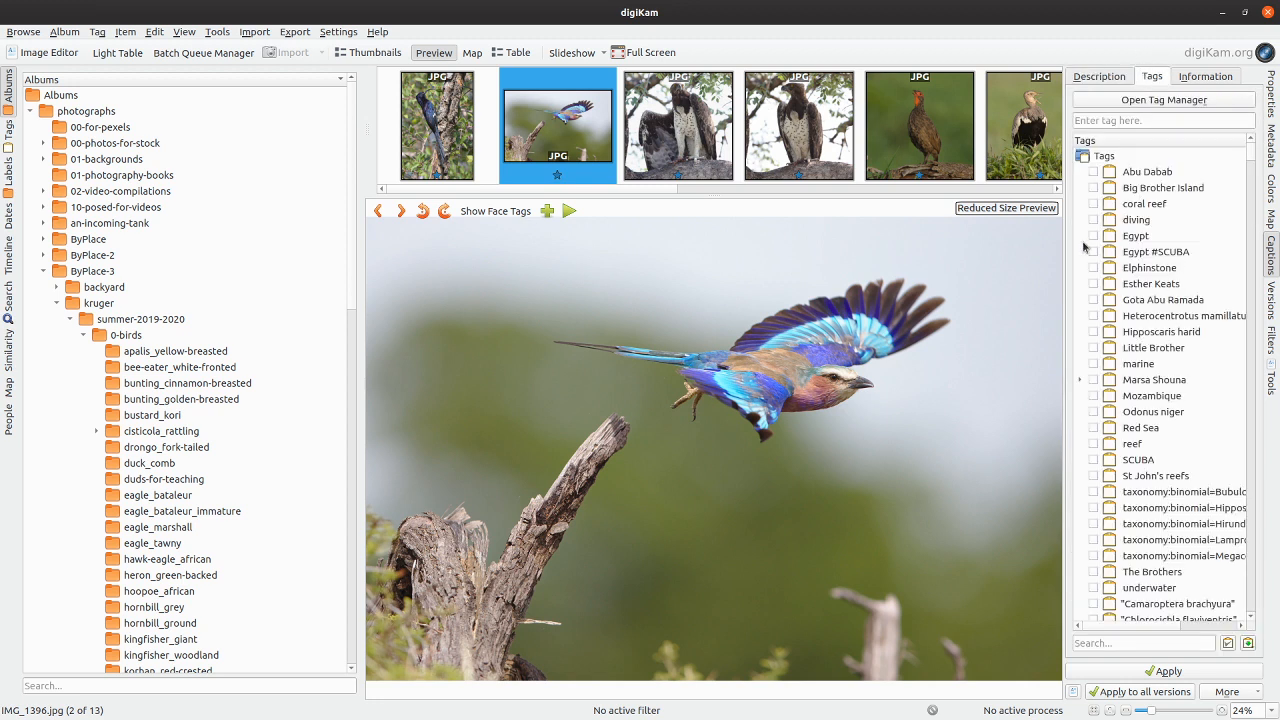
scroll(1130, 447, down, 1)
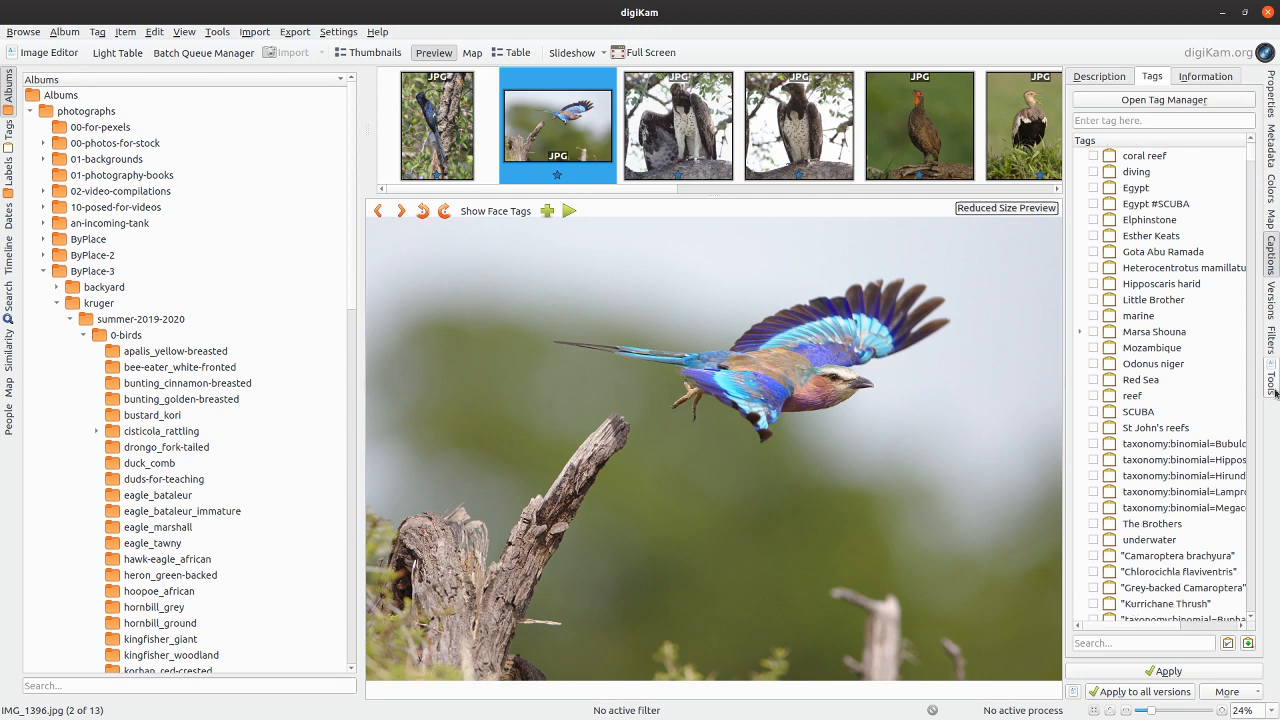
scroll(1195, 450, down, 13)
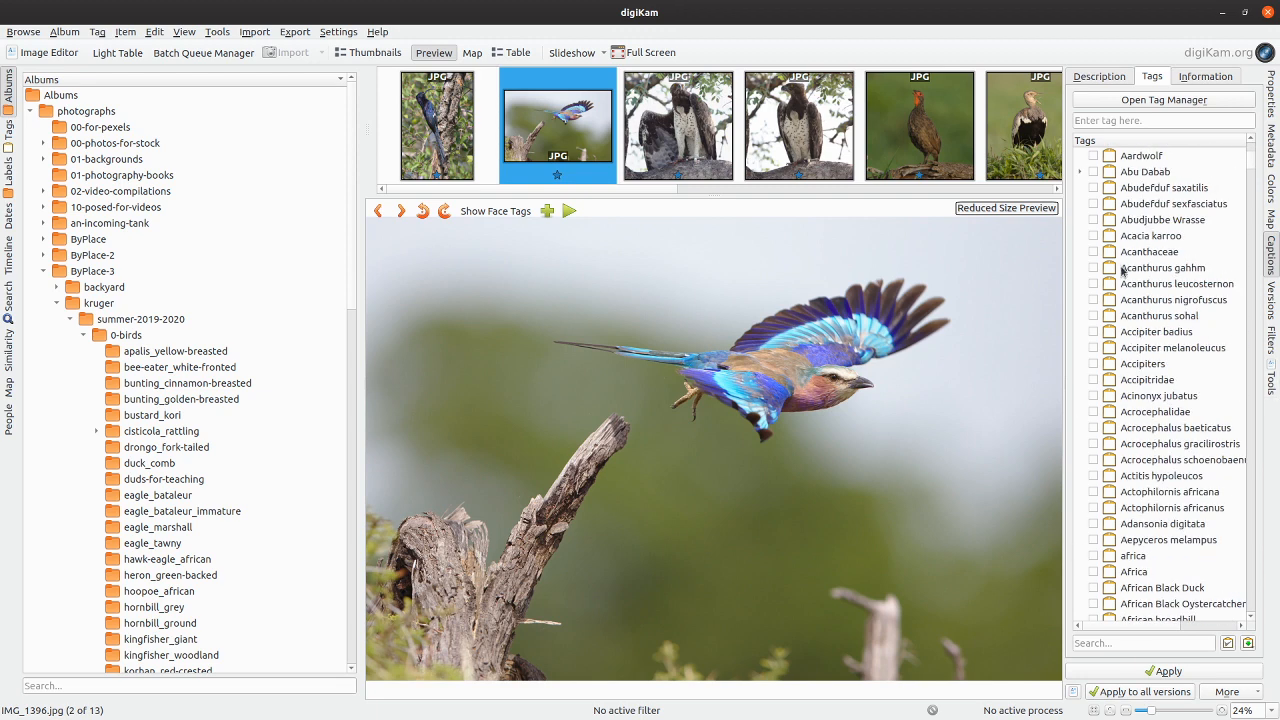
click(1097, 121)
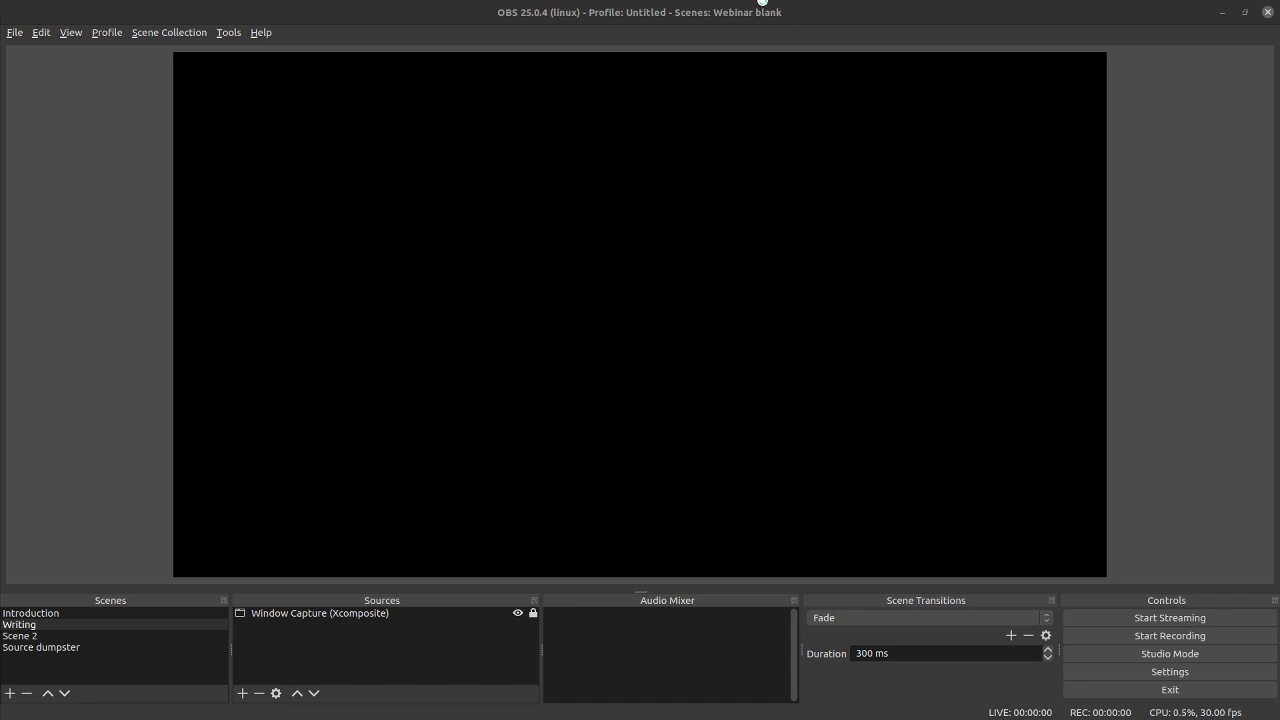
Step: Switch to the OBS window with the "Webinar blank" scenes, restore it from full size and reposition it along the desktop's upper edge
drag(762, 4, 586, 10)
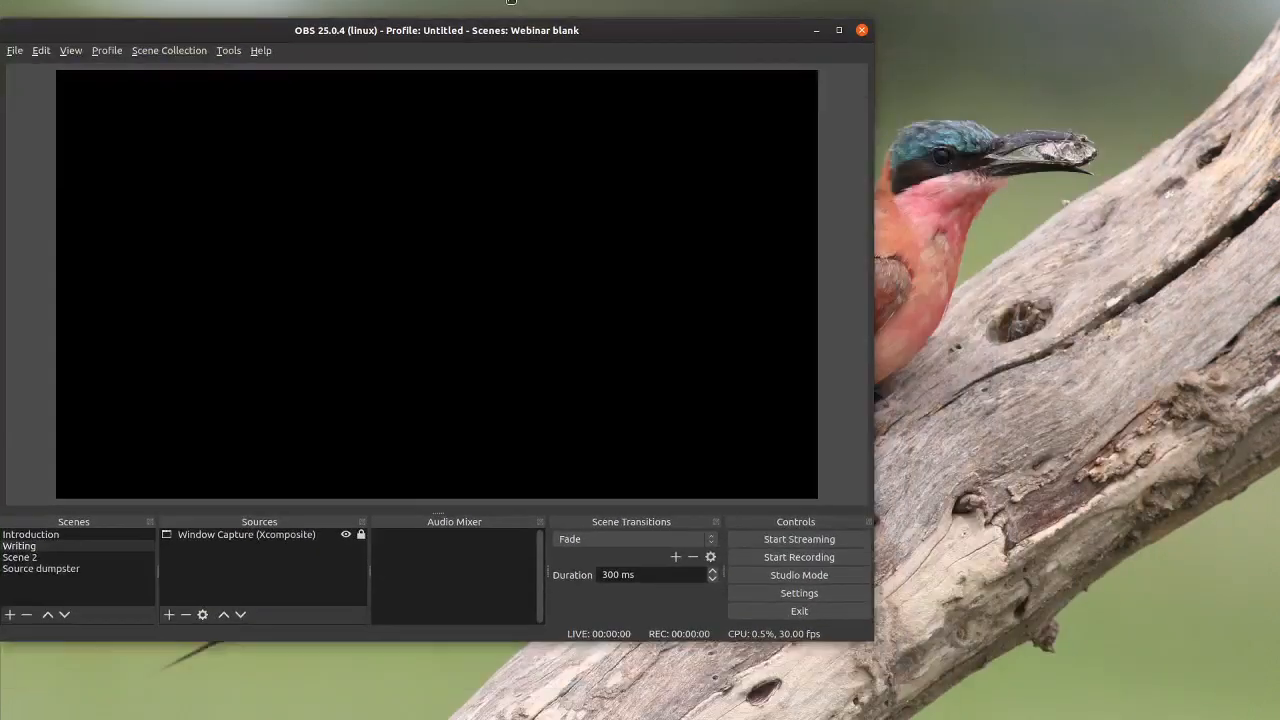
drag(511, 2, 634, 3)
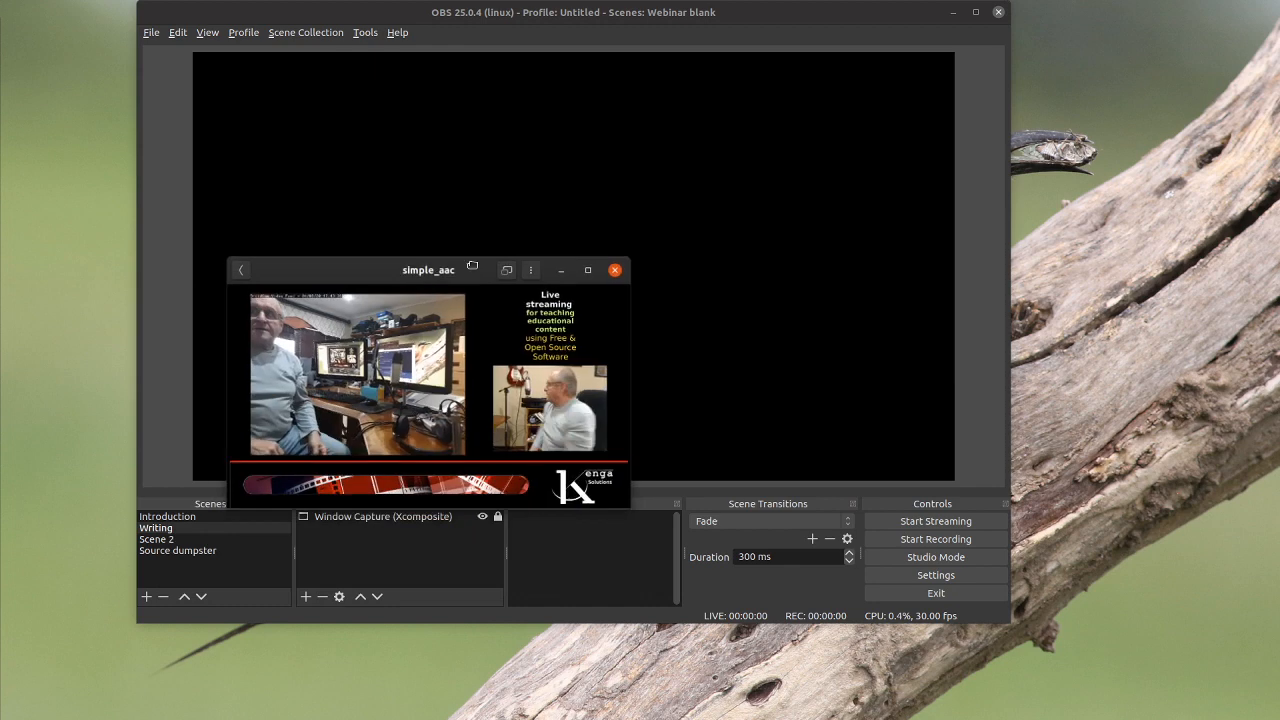
Step: Bring the two simple_aac video playback windows over the OBS window one after the other, closing each
drag(468, 268, 303, 101)
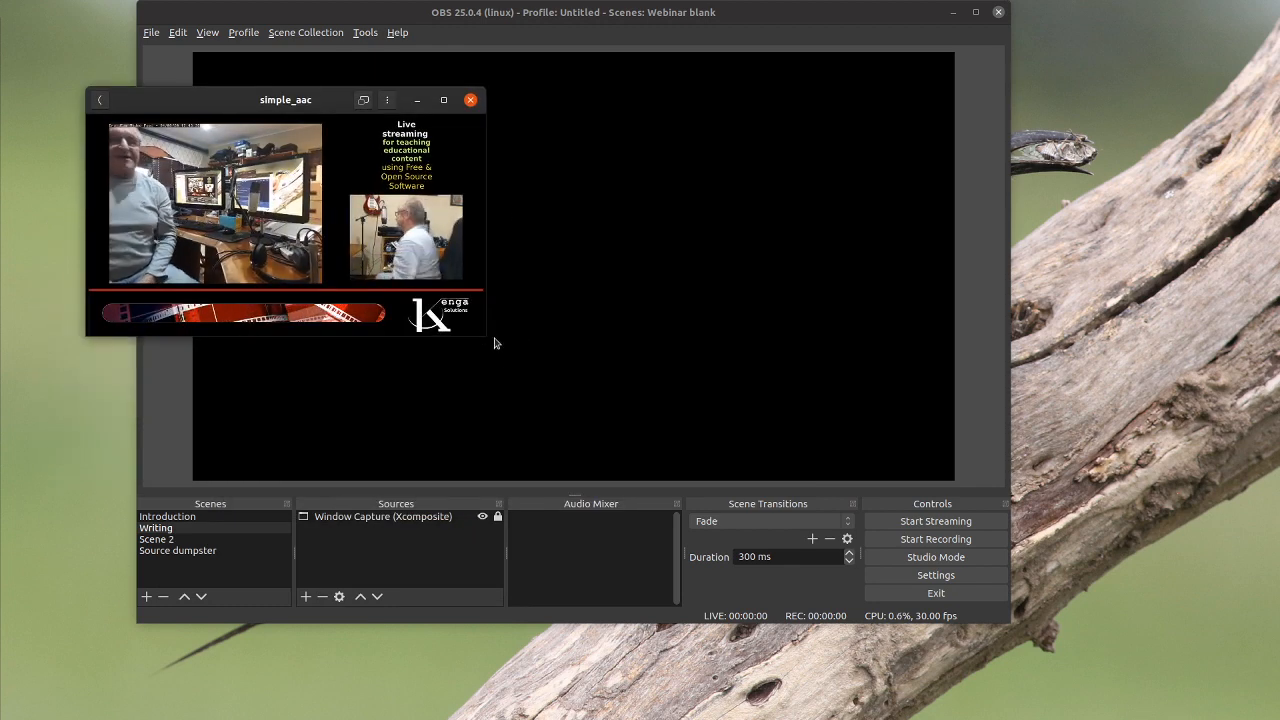
click(470, 100)
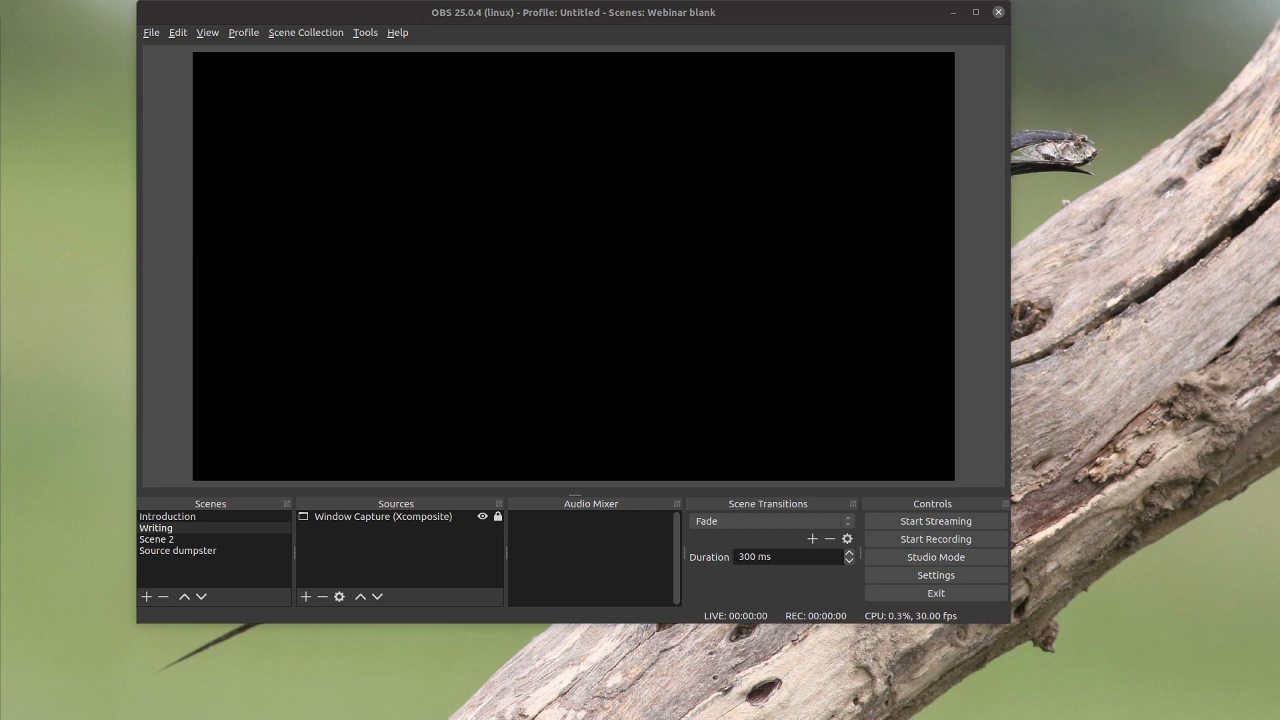
drag(2, 207, 309, 159)
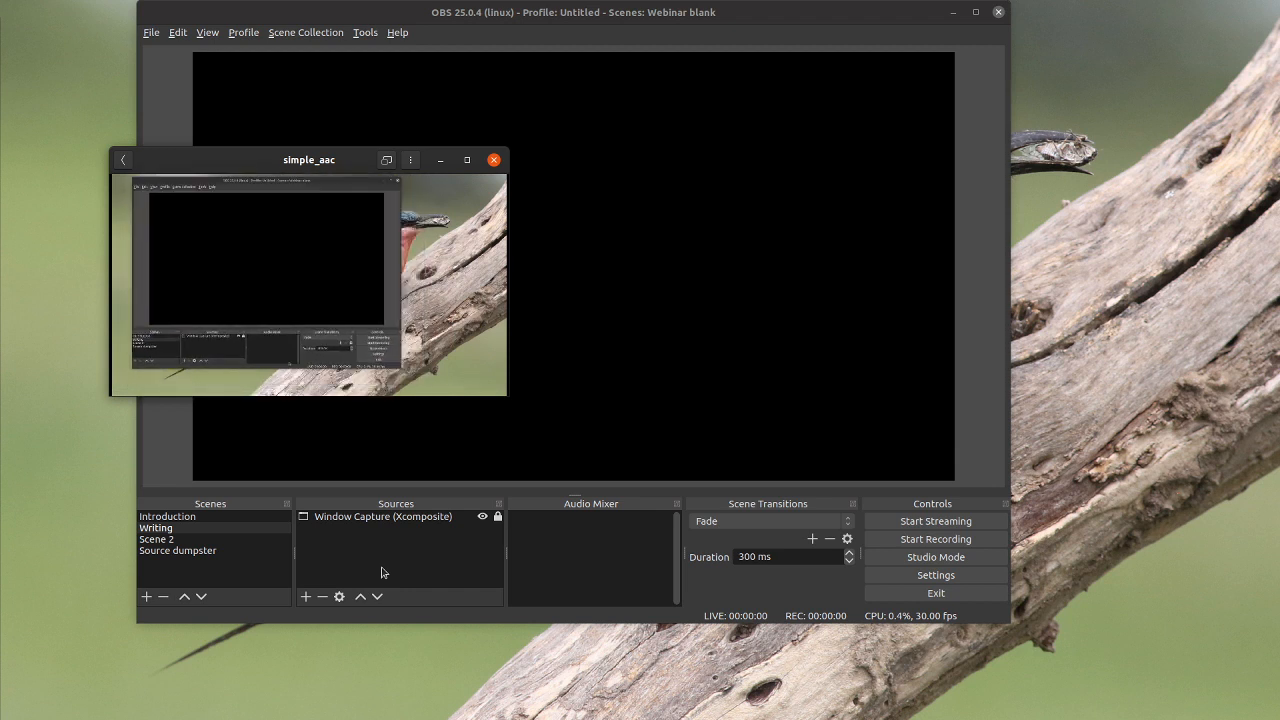
click(494, 161)
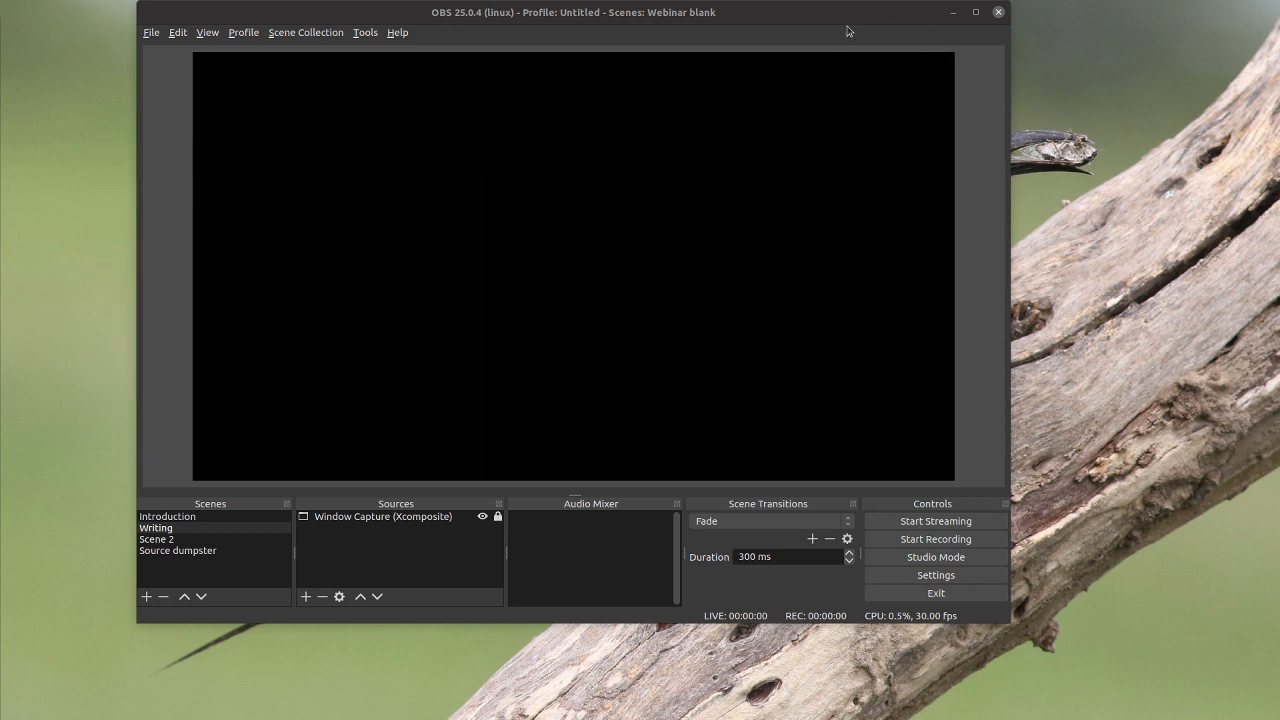
Step: Move the "Webinar blank" OBS window slightly down the desktop and close it
drag(851, 13, 845, 50)
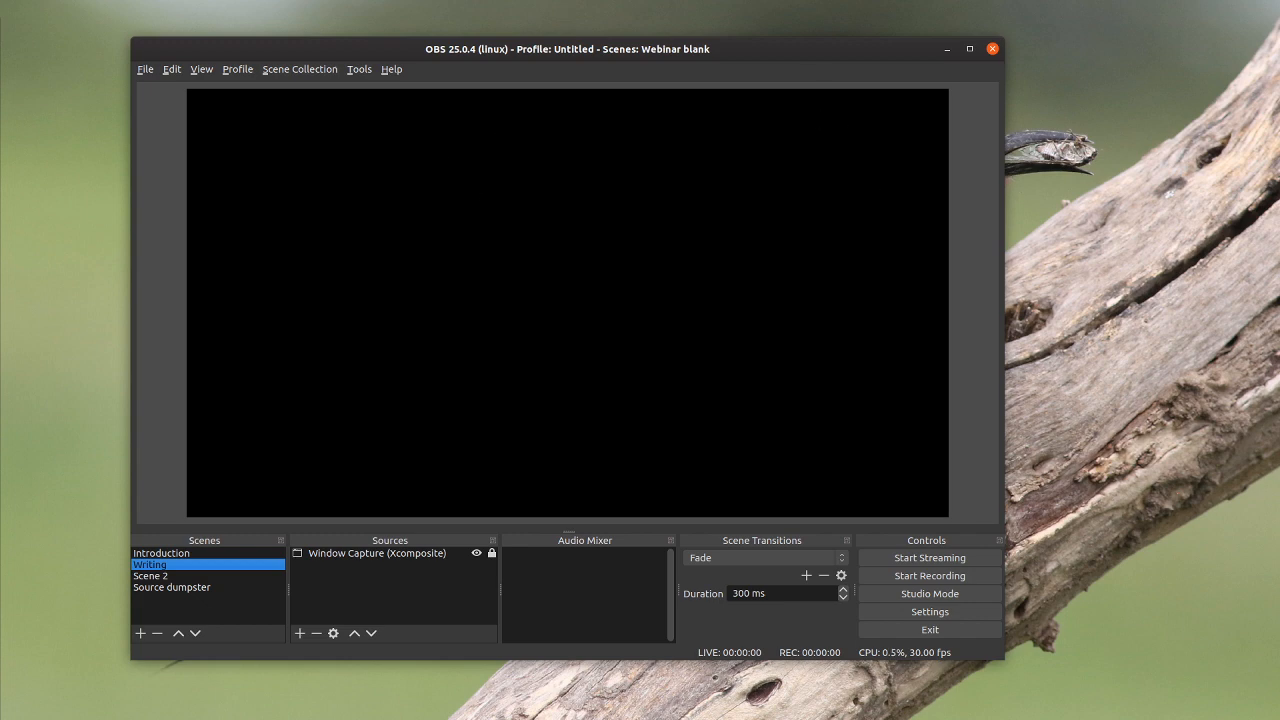
click(992, 49)
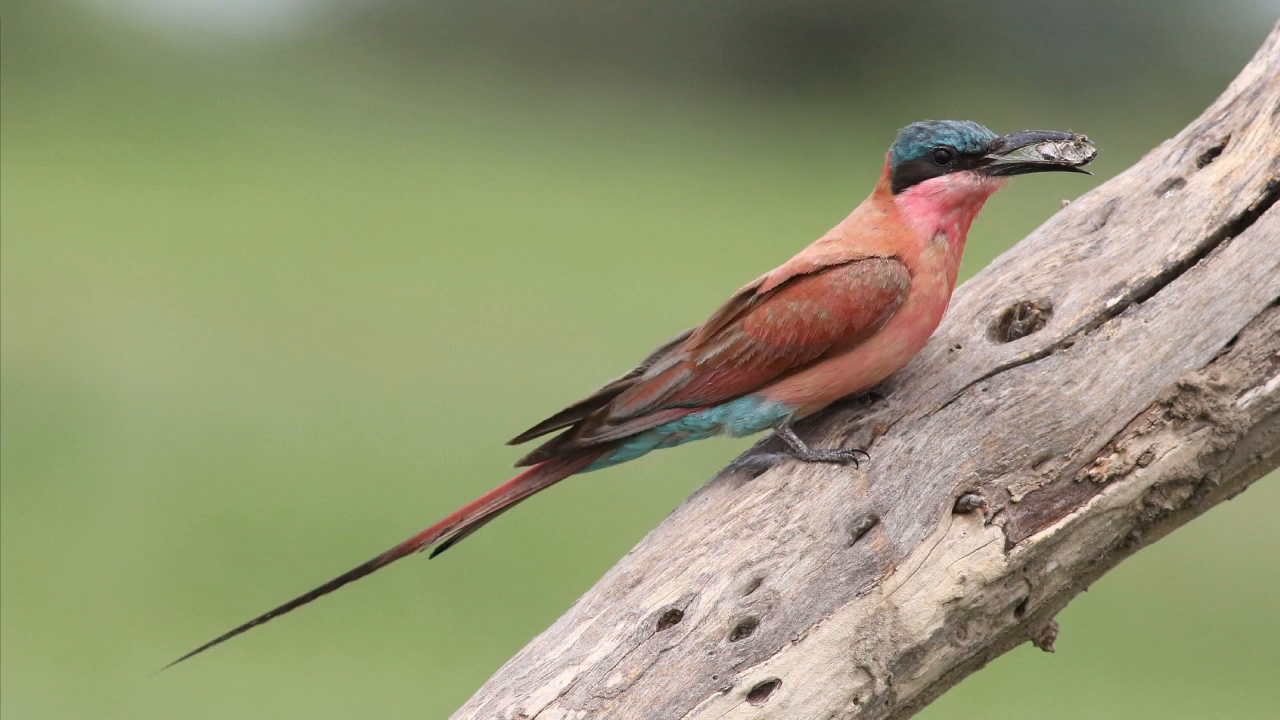